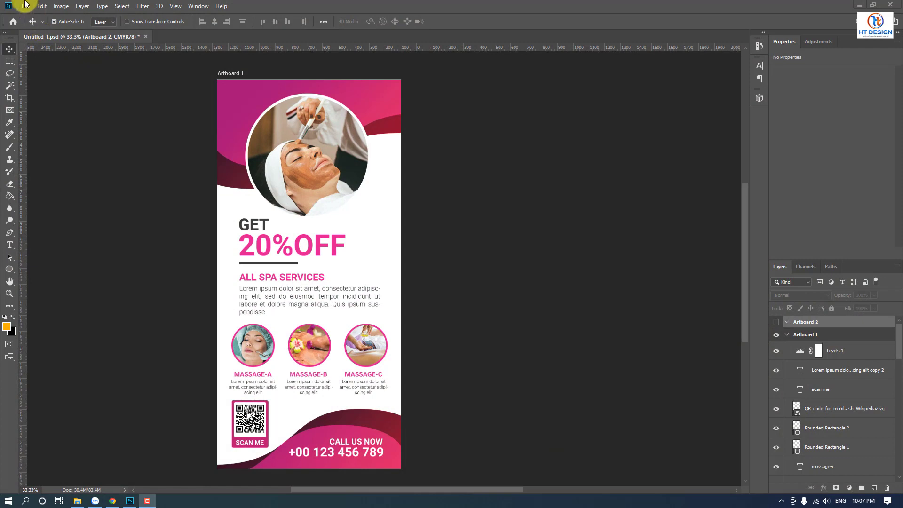
# Step: Create a new 99 x 210 mm portrait document at 300 pixels/inch in CMYK Color with a white background
pyautogui.click(25, 5)
pyautogui.click(32, 14)
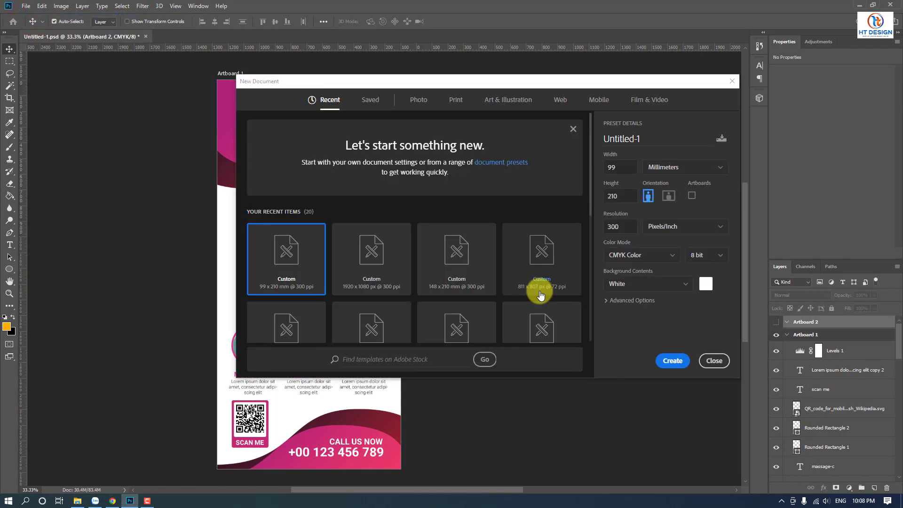
pyautogui.doubleClick(617, 165)
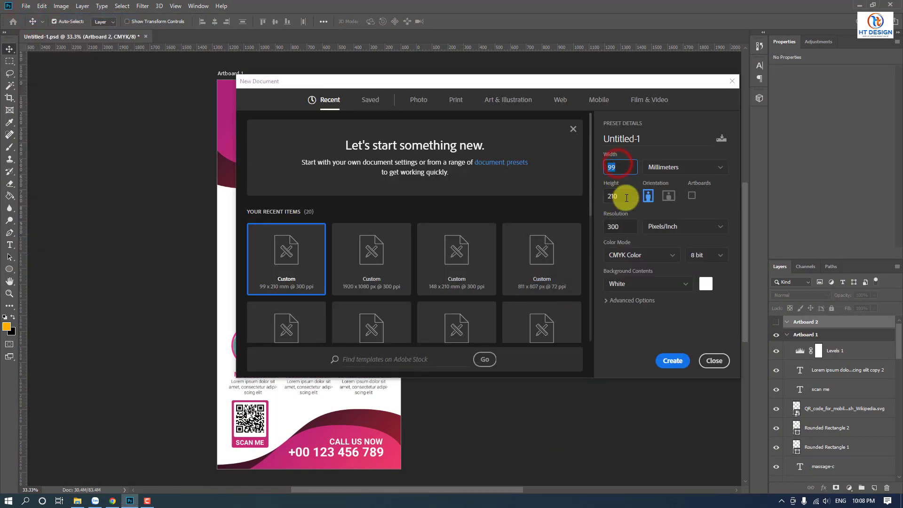
pyautogui.doubleClick(620, 228)
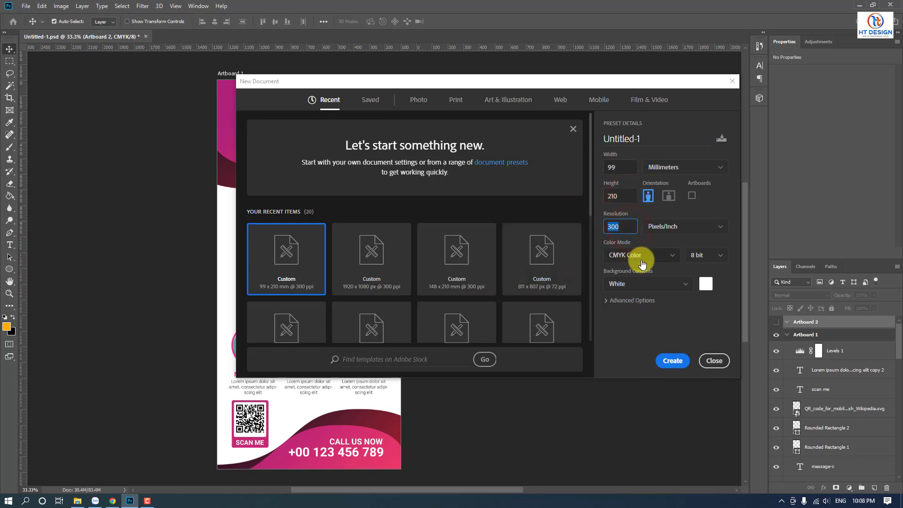
pyautogui.click(661, 257)
pyautogui.click(644, 319)
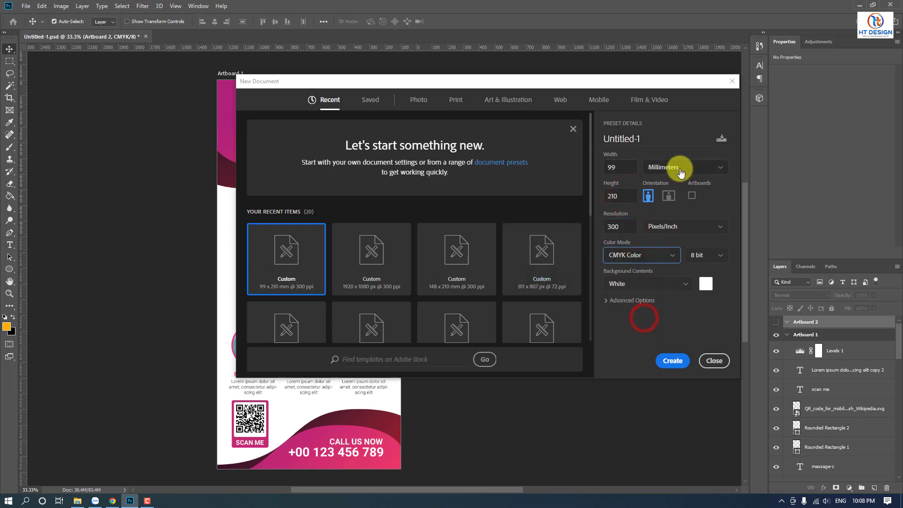
pyautogui.click(678, 360)
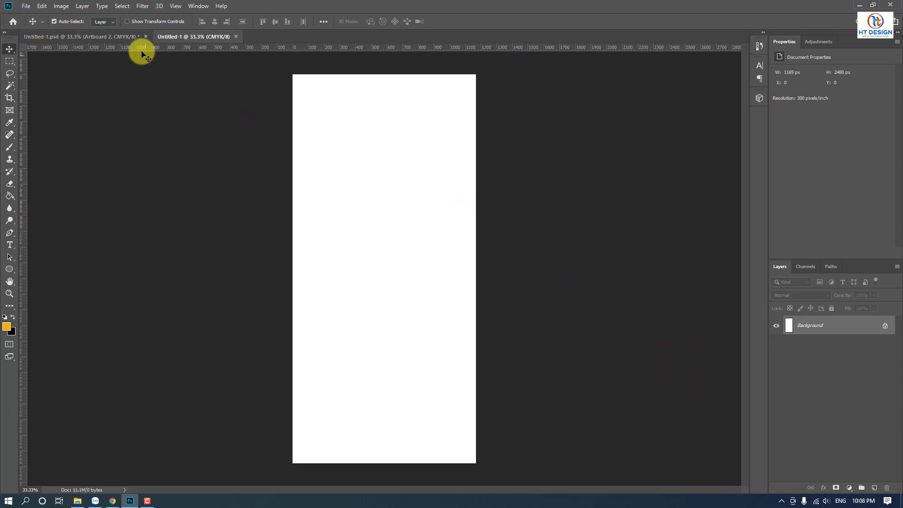
# Step: Return to the spa flyer document, unhide Artboard 2 and draw a closed wavy Pen shape about 1810 x 729 px across its upper area
pyautogui.click(128, 37)
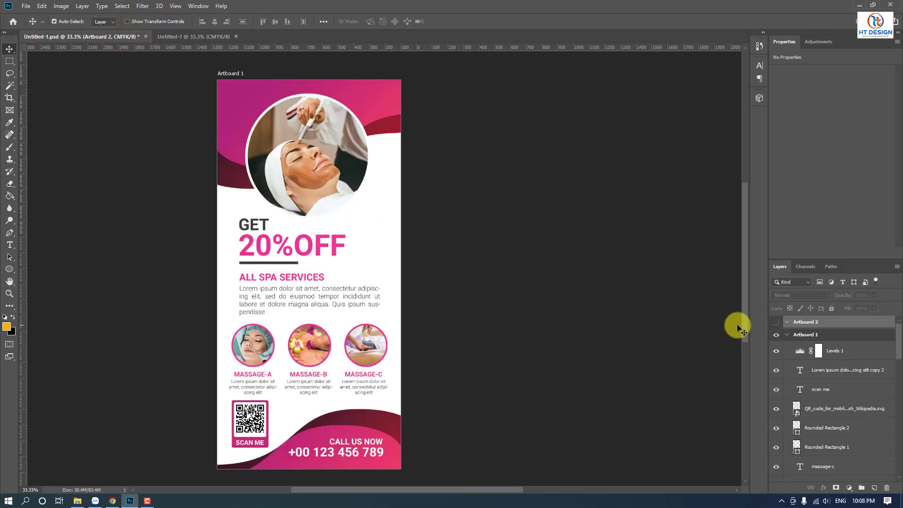
pyautogui.click(776, 322)
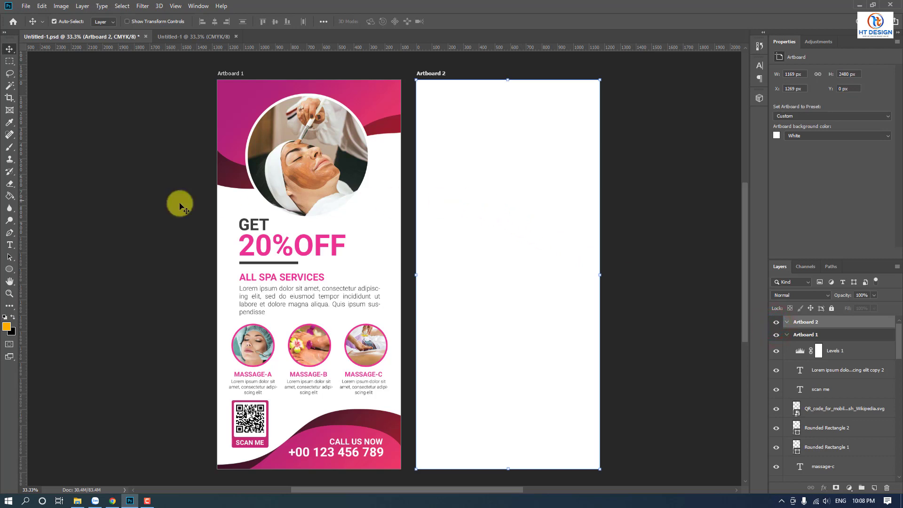
pyautogui.click(9, 232)
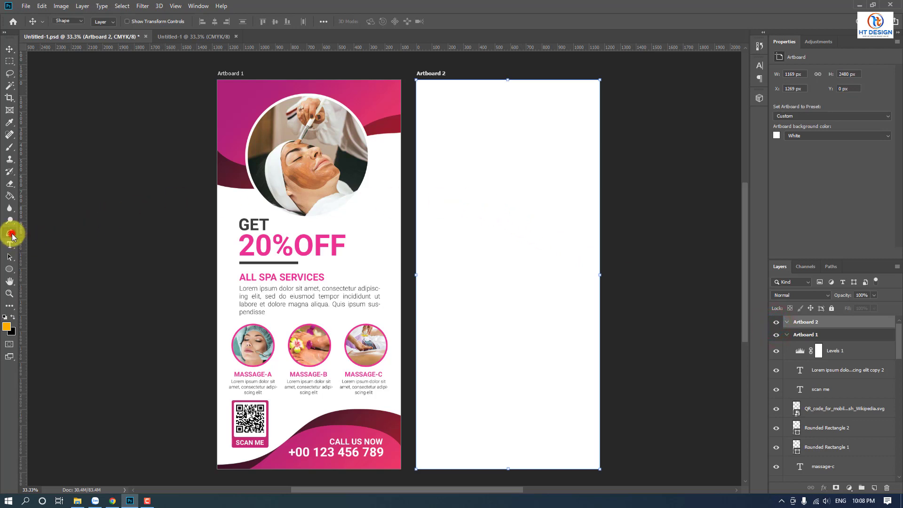
pyautogui.click(405, 149)
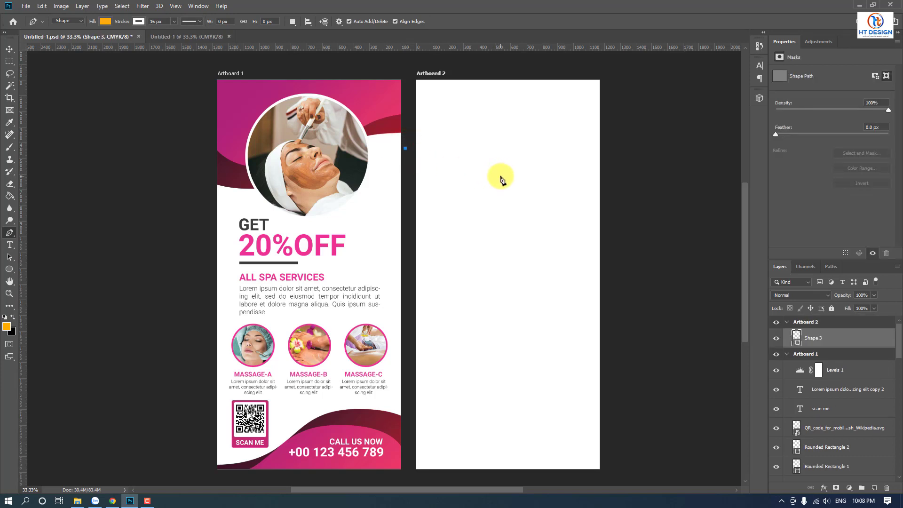
pyautogui.moveTo(500, 176); pyautogui.dragTo(585, 171)
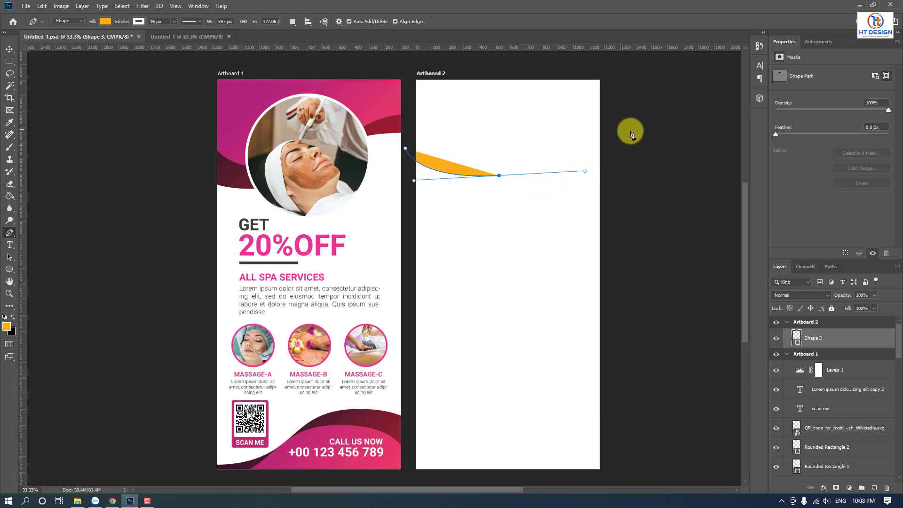
pyautogui.moveTo(631, 130); pyautogui.dragTo(740, 113)
pyautogui.click(629, 62)
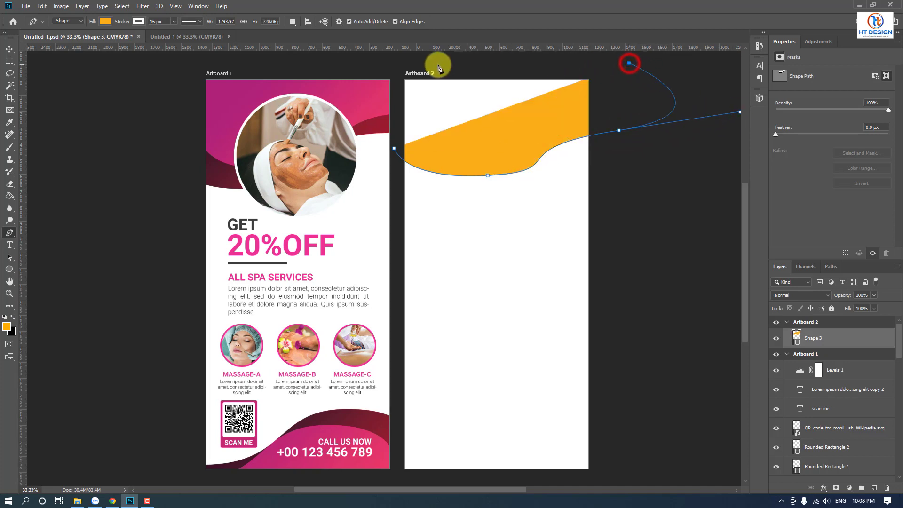
pyautogui.click(391, 61)
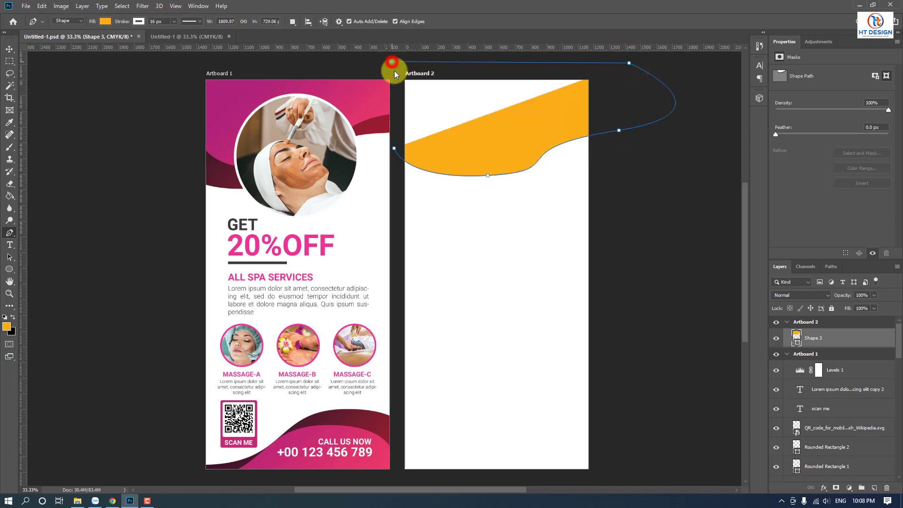
pyautogui.click(395, 149)
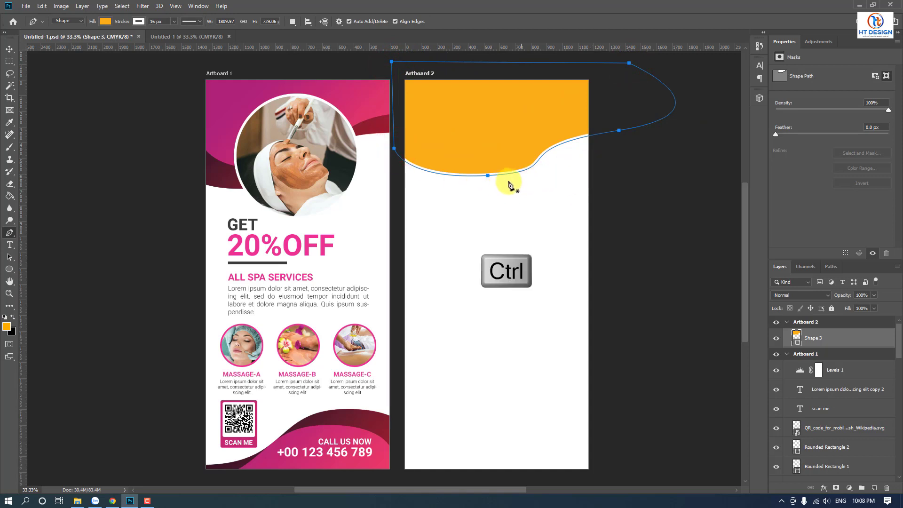
# Step: Reposition the wave's anchors: lowest one slightly down, the one beyond the artboard's right edge slightly up, and the lower-left one higher
pyautogui.keyDown('ctrl'); pyautogui.click(488, 176); pyautogui.keyUp('ctrl')
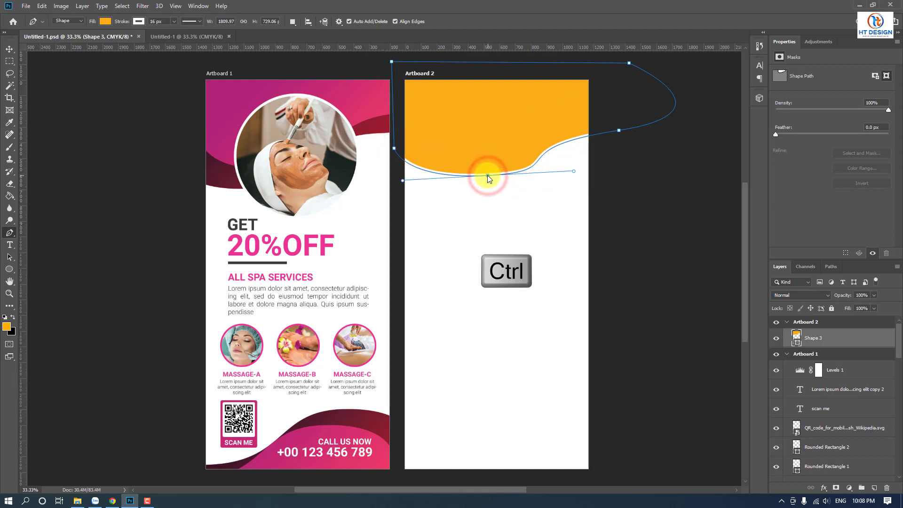
pyautogui.moveTo(487, 175); pyautogui.dragTo(487, 179)
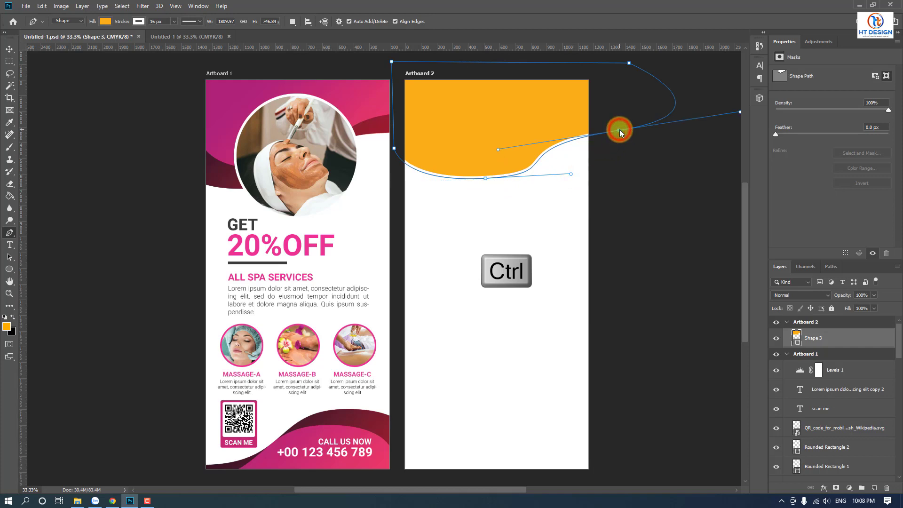
pyautogui.moveTo(620, 129); pyautogui.dragTo(620, 124)
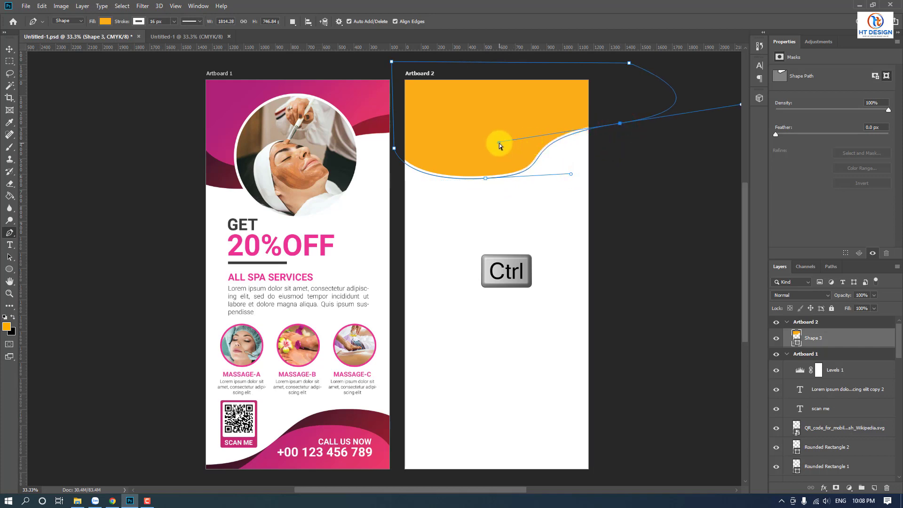
pyautogui.keyDown('ctrl'); pyautogui.click(394, 149); pyautogui.keyUp('ctrl')
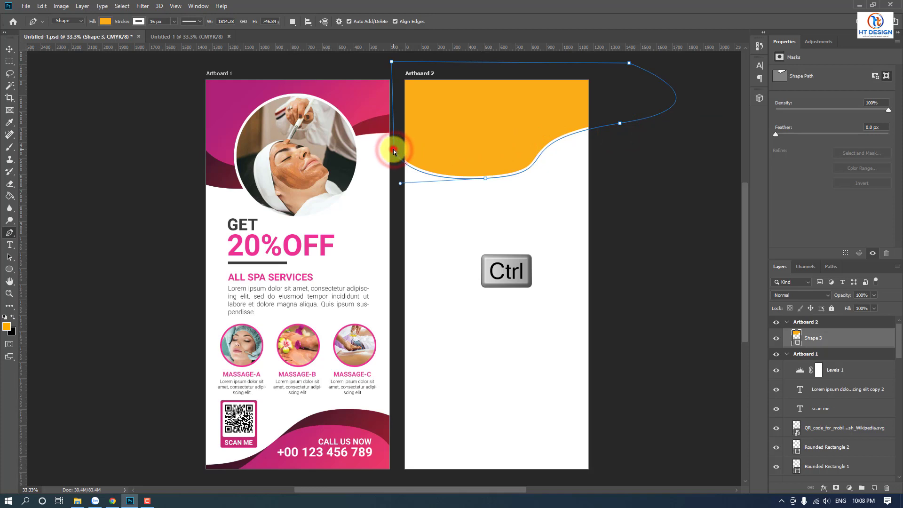
pyautogui.moveTo(393, 148); pyautogui.dragTo(394, 132)
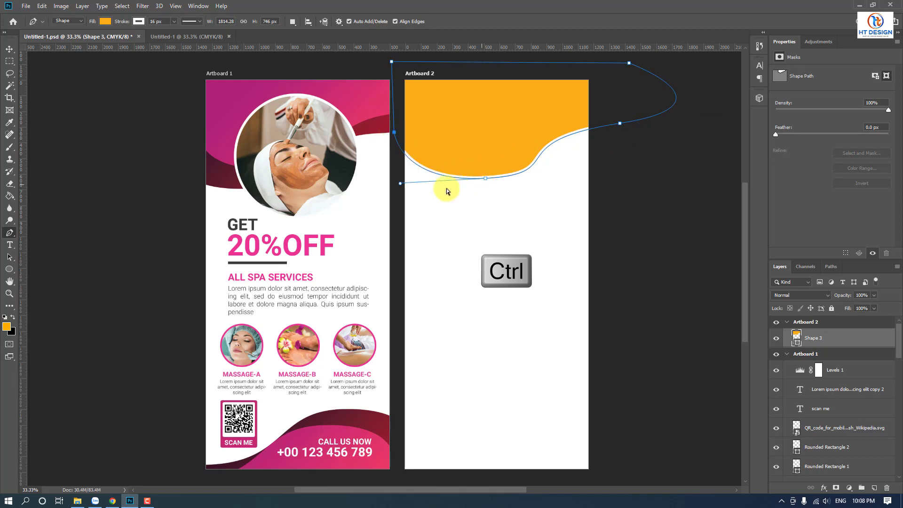
# Step: Smooth the wave's S-curve by shortening the lowest anchor's right handle and raising the right anchor's inner handle
pyautogui.keyDown('ctrl'); pyautogui.click(401, 183); pyautogui.keyUp('ctrl')
pyautogui.keyDown('ctrl'); pyautogui.click(485, 180); pyautogui.keyUp('ctrl')
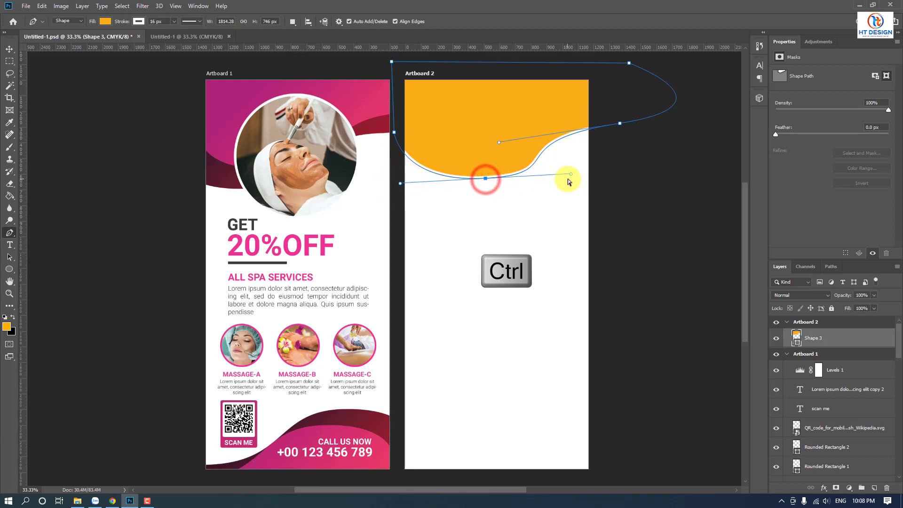
pyautogui.moveTo(571, 175); pyautogui.dragTo(541, 174)
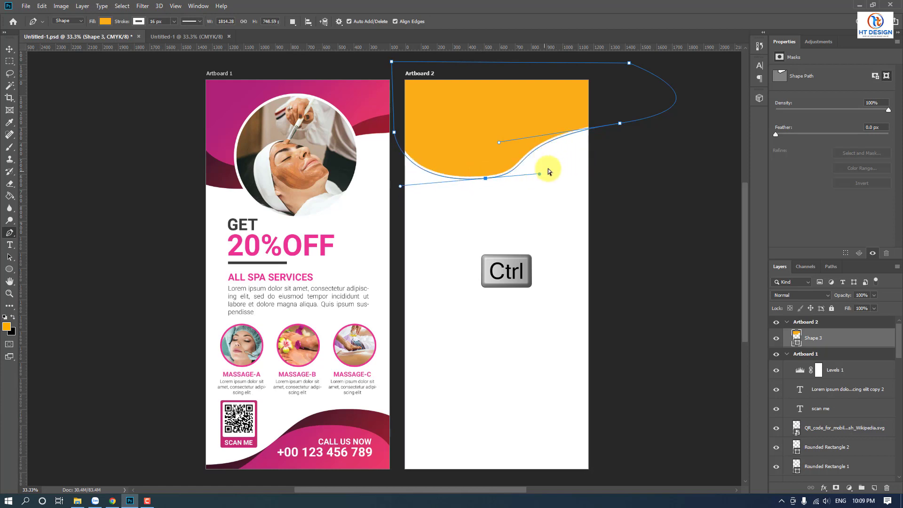
pyautogui.click(619, 124)
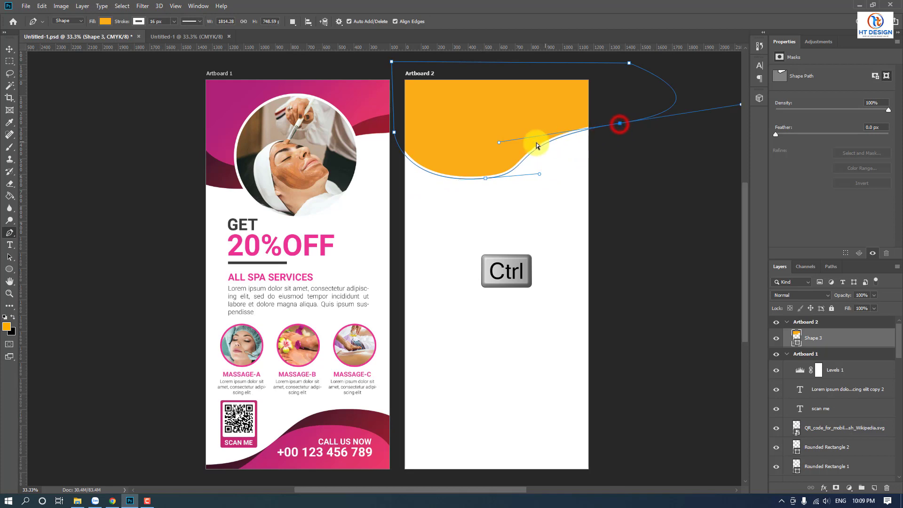
pyautogui.moveTo(499, 142); pyautogui.dragTo(507, 120)
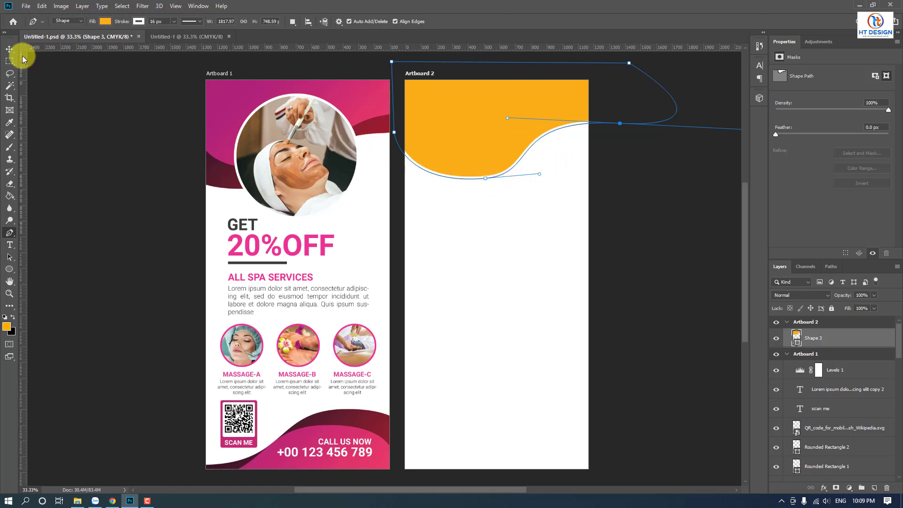
# Step: Remove the white stroke from the orange wave shape, keeping its fill
pyautogui.click(10, 50)
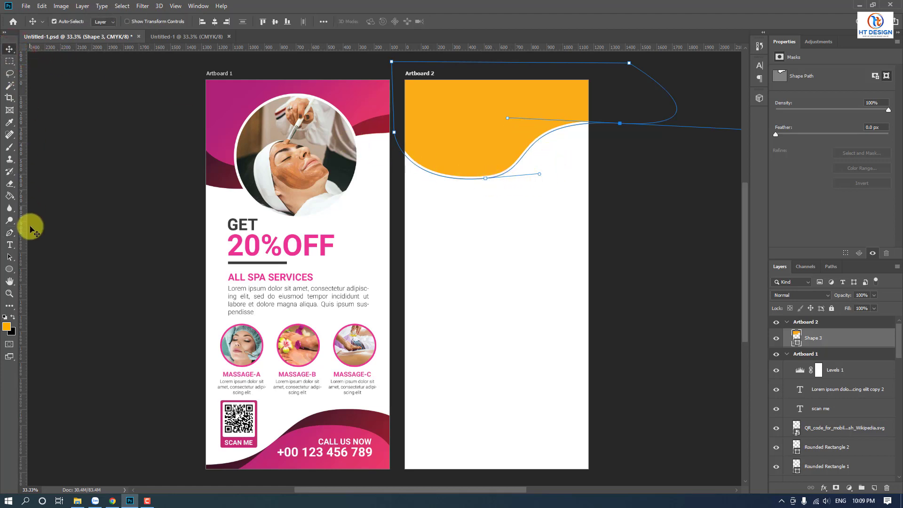
pyautogui.click(10, 232)
pyautogui.click(137, 21)
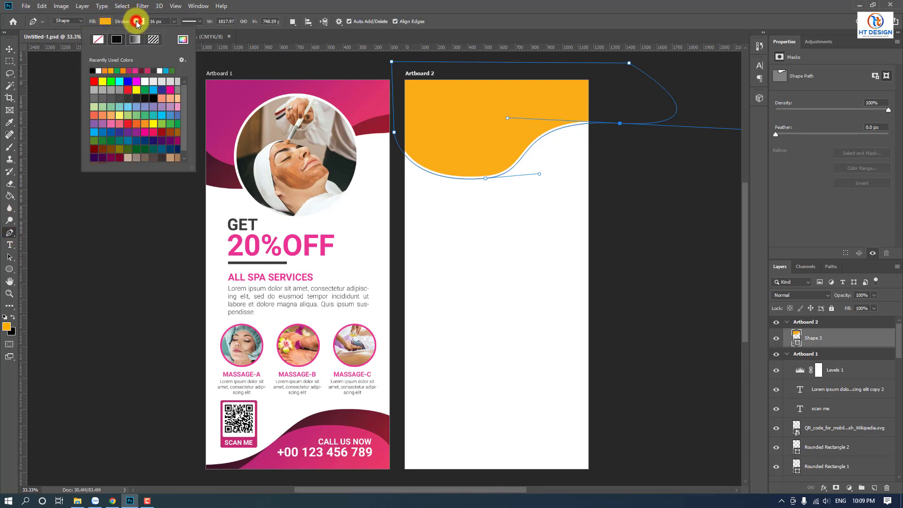
pyautogui.click(98, 39)
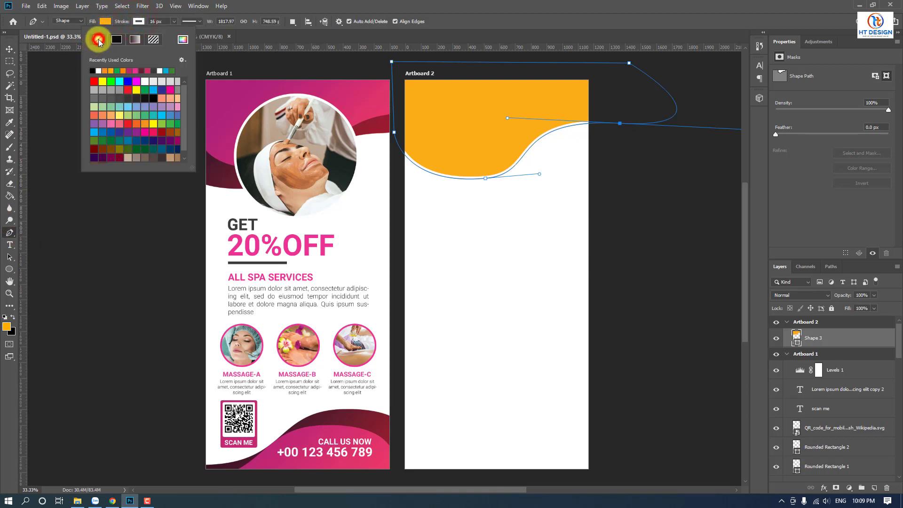
pyautogui.click(15, 54)
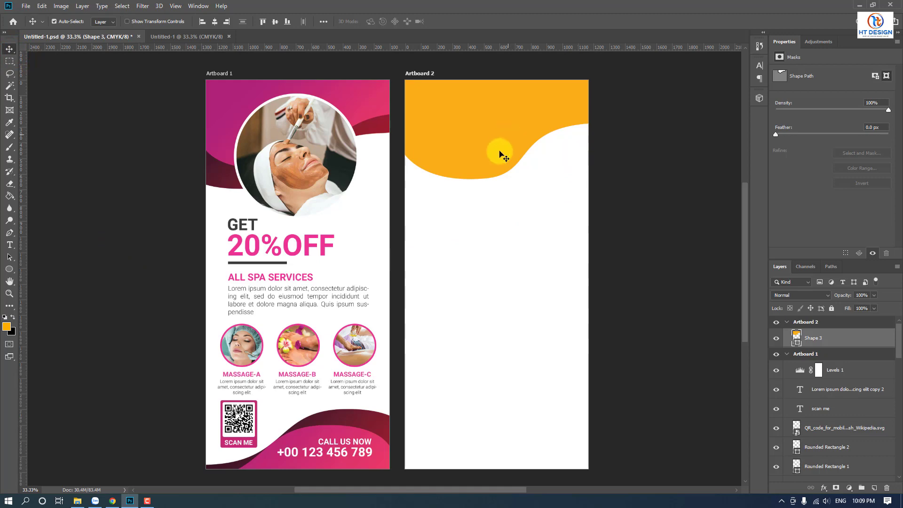
# Step: Add a Gradient Overlay layer effect to the wave shape and open its gradient for editing
pyautogui.rightClick(855, 338)
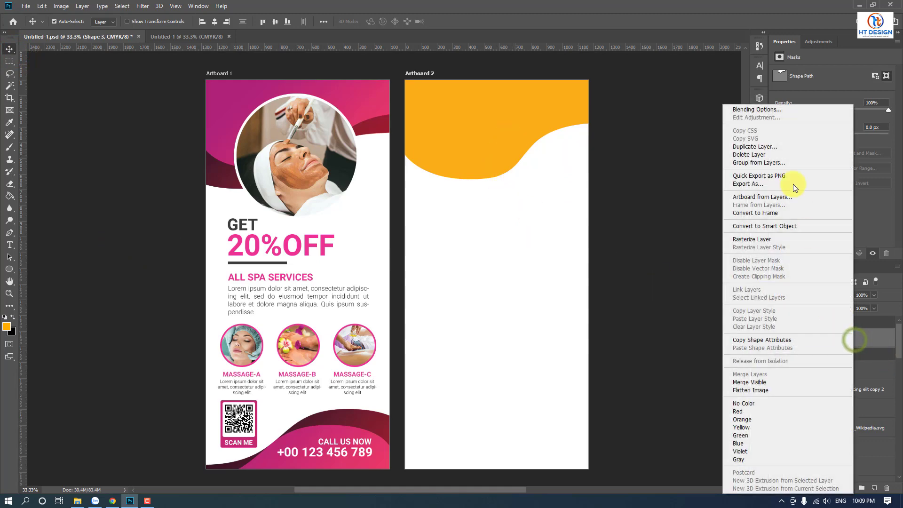
pyautogui.click(767, 111)
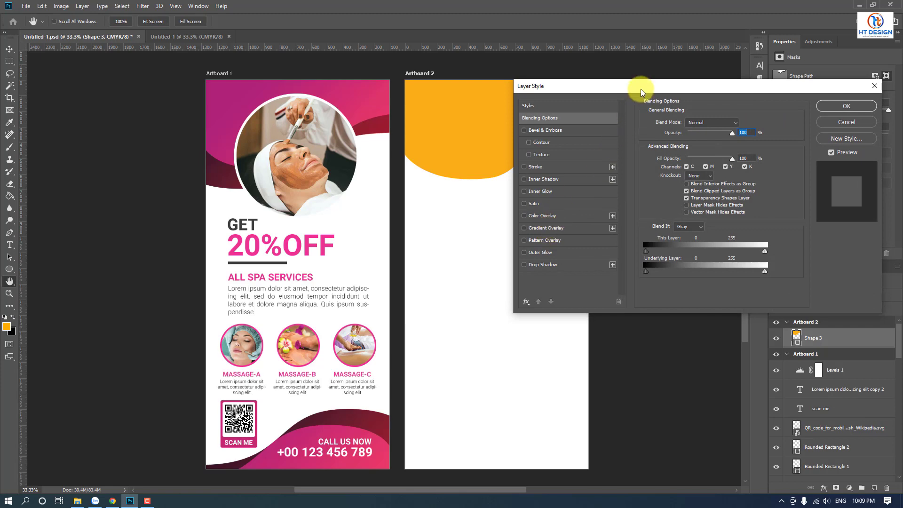
pyautogui.moveTo(642, 90); pyautogui.dragTo(721, 81)
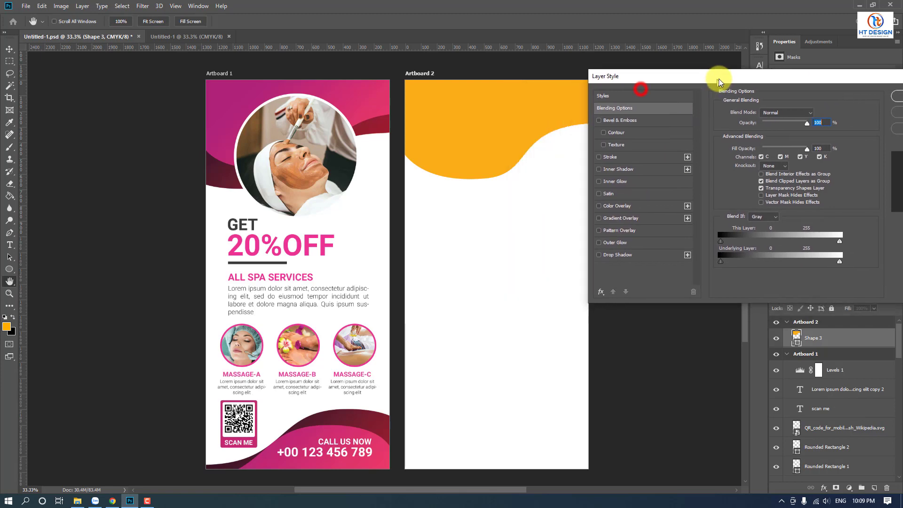
pyautogui.click(631, 219)
pyautogui.click(767, 135)
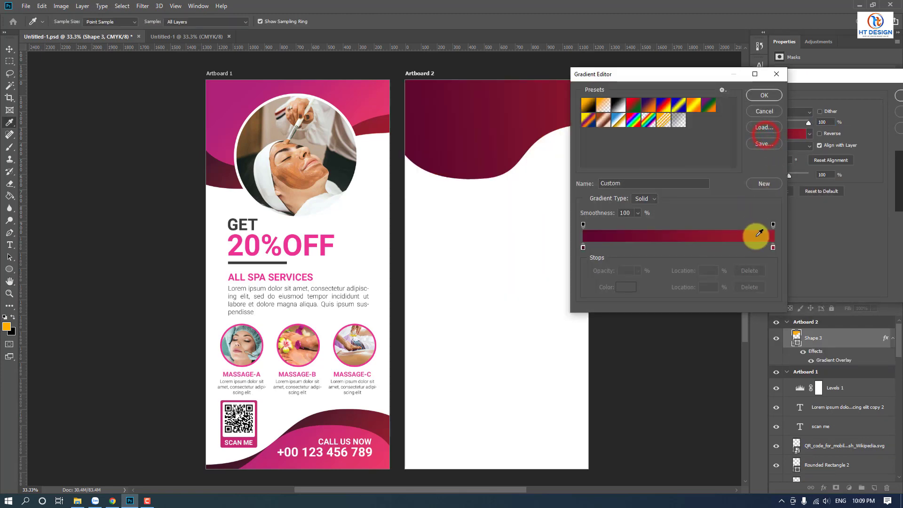
# Step: Set the starting colour stop of the wave's gradient to magenta 9e016c
pyautogui.click(583, 247)
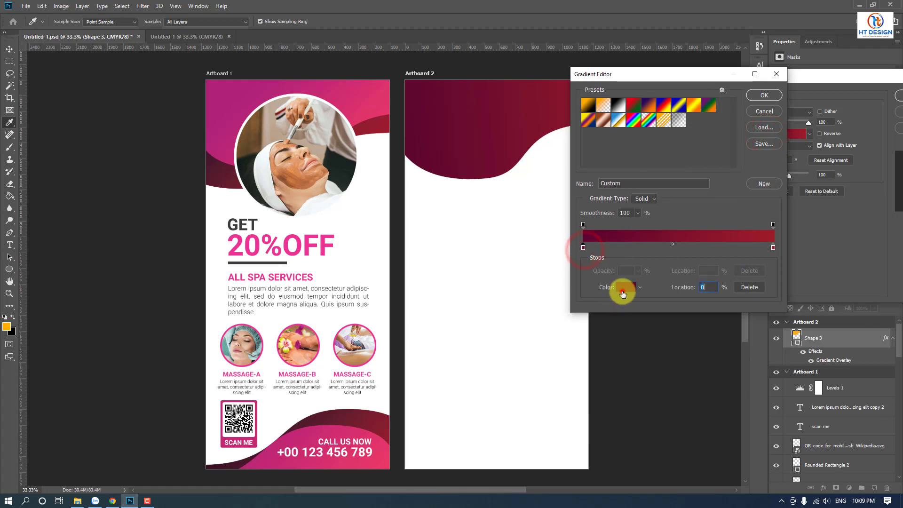
pyautogui.click(626, 287)
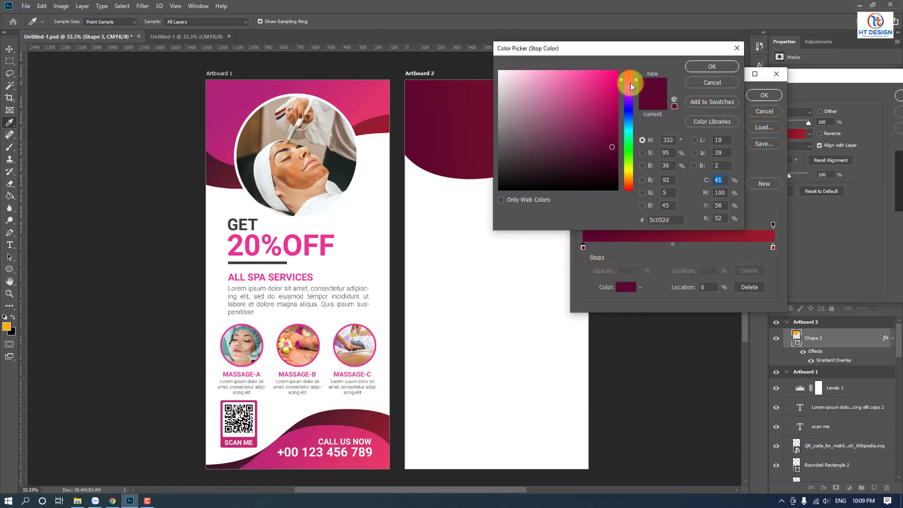
pyautogui.click(631, 84)
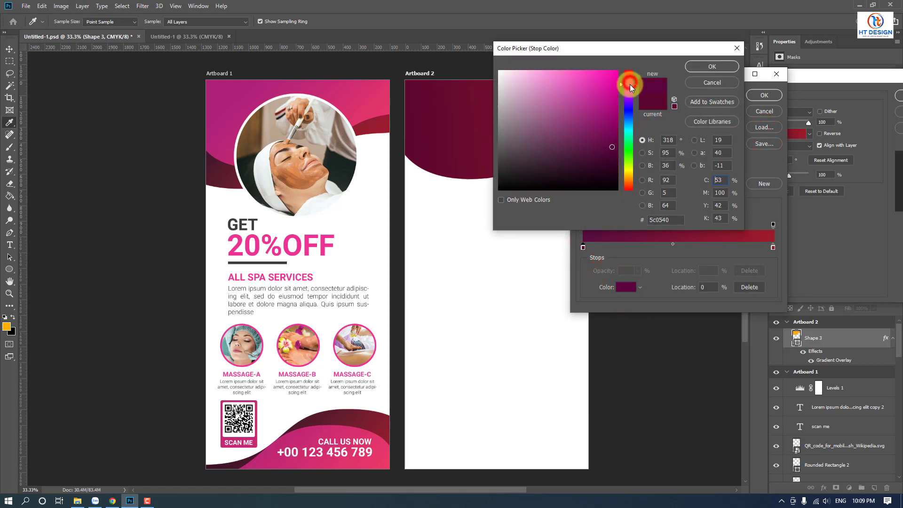
pyautogui.click(617, 119)
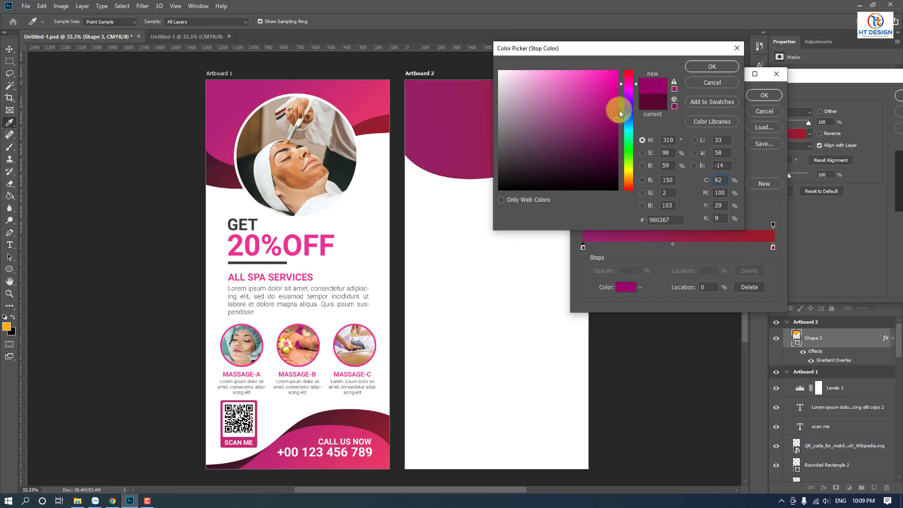
pyautogui.click(618, 116)
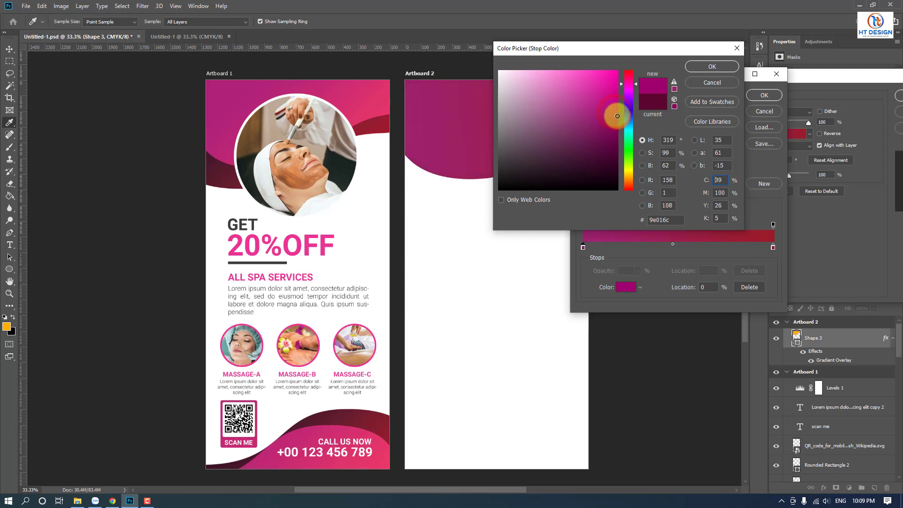
pyautogui.click(705, 70)
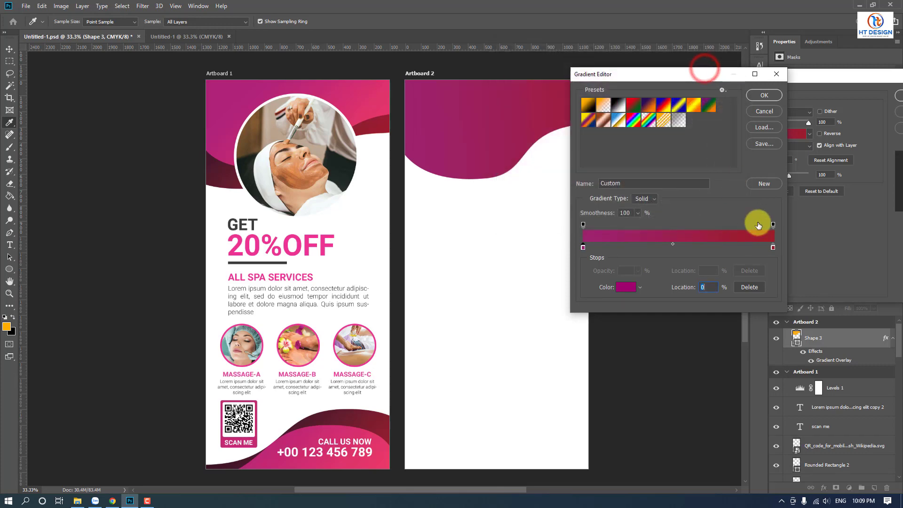
# Step: Set the ending colour stop of the wave's gradient to bright red, C 0 M 100 Y 91 K 0, and accept the gradient
pyautogui.click(774, 247)
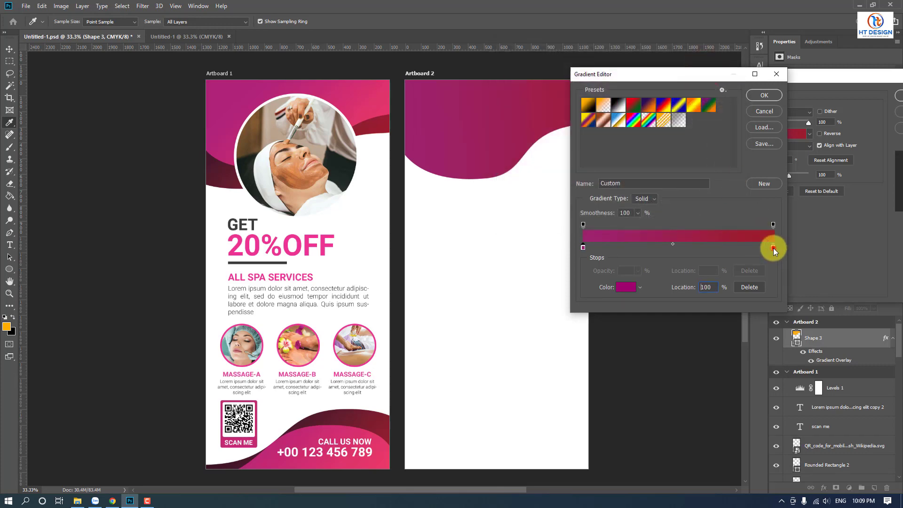
pyautogui.click(627, 288)
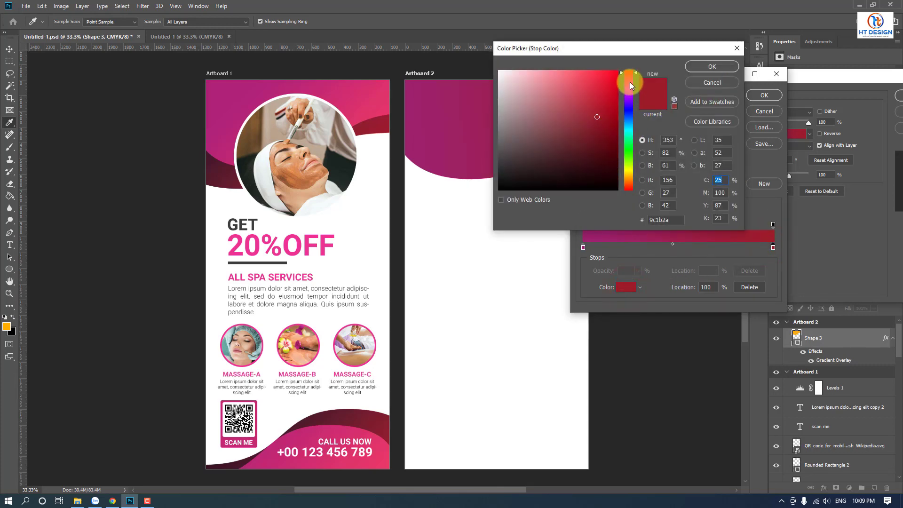
pyautogui.moveTo(633, 77)
pyautogui.mouseDown()
pyautogui.moveTo(630, 88)
pyautogui.moveTo(633, 77)
pyautogui.moveTo(613, 81)
pyautogui.moveTo(621, 73)
pyautogui.mouseUp()
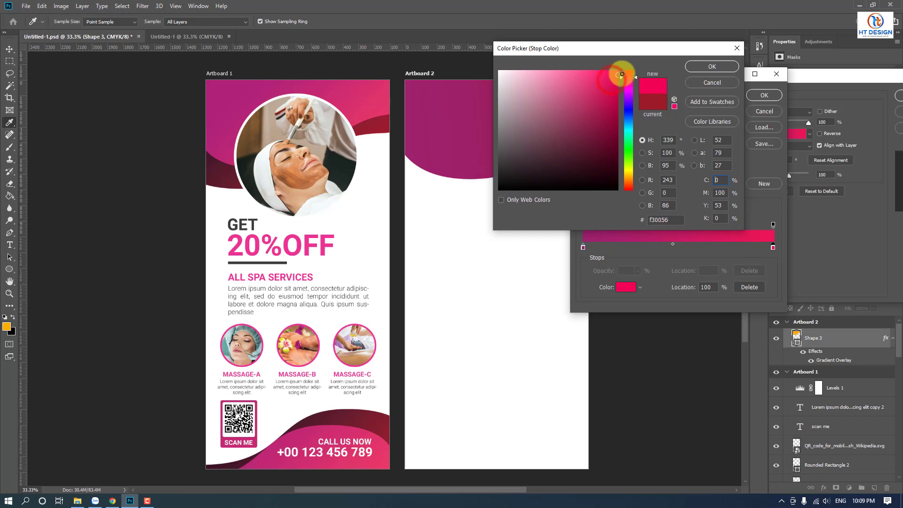
pyautogui.click(622, 73)
pyautogui.click(696, 66)
pyautogui.click(763, 95)
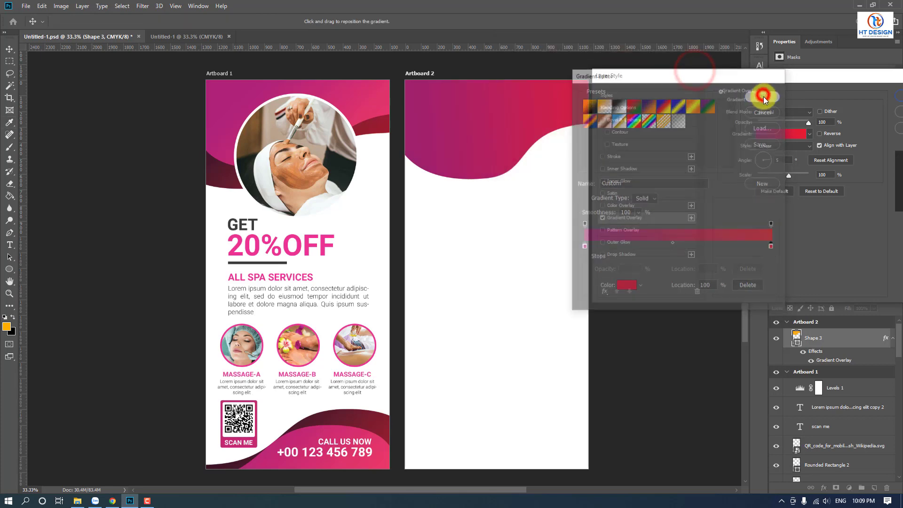
# Step: Set the wave's Gradient Overlay angle to -39° and apply the layer style
pyautogui.moveTo(761, 78); pyautogui.dragTo(746, 141)
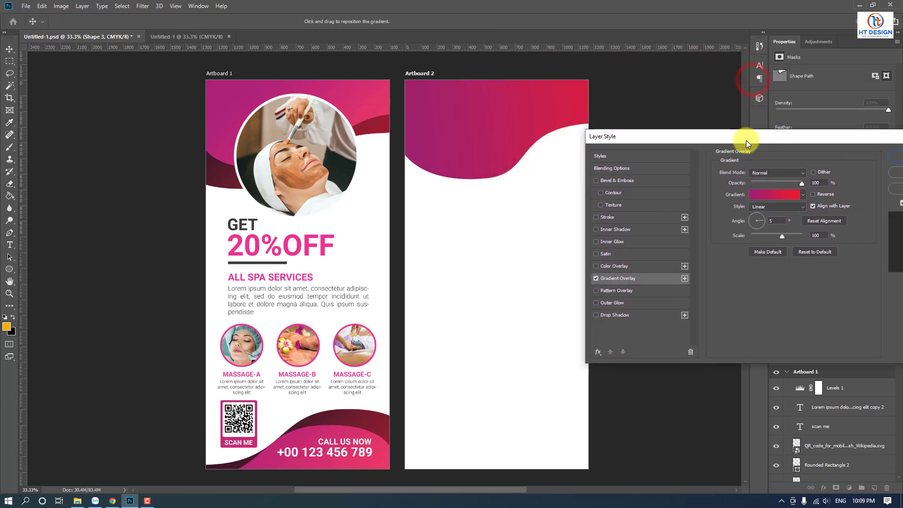
pyautogui.moveTo(758, 222); pyautogui.dragTo(758, 227)
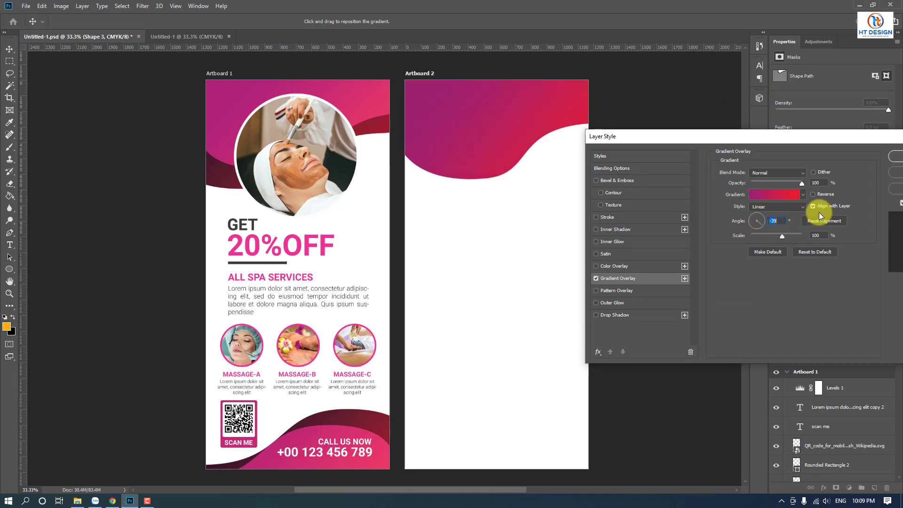
pyautogui.moveTo(818, 141); pyautogui.dragTo(797, 139)
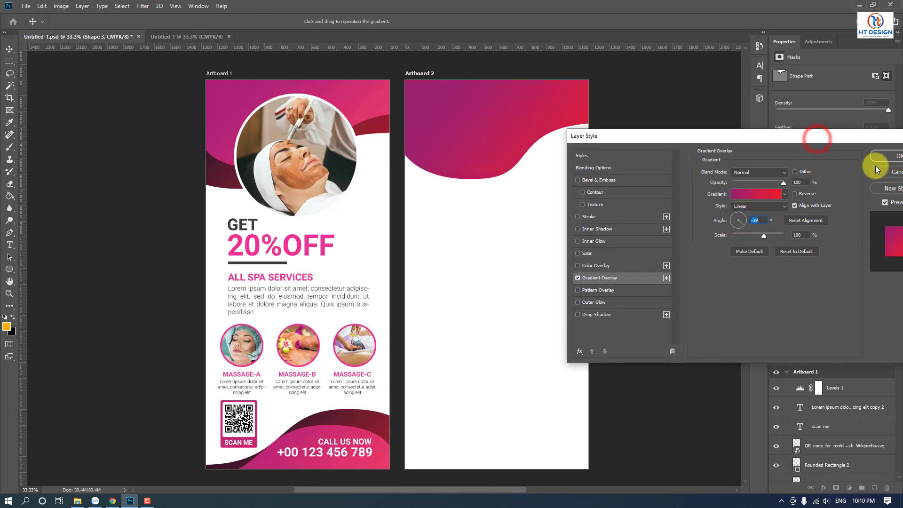
pyautogui.click(887, 159)
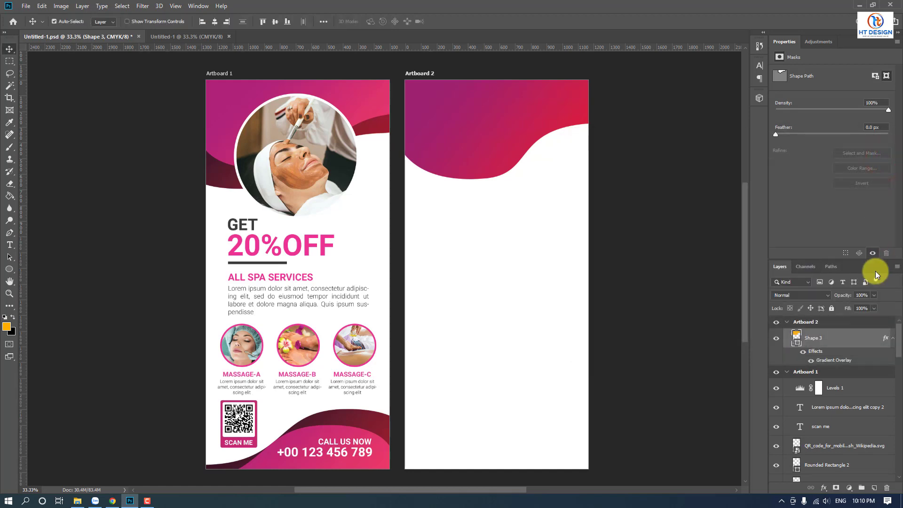
# Step: Duplicate the Shape 3 wave layer on Artboard 2
pyautogui.click(817, 322)
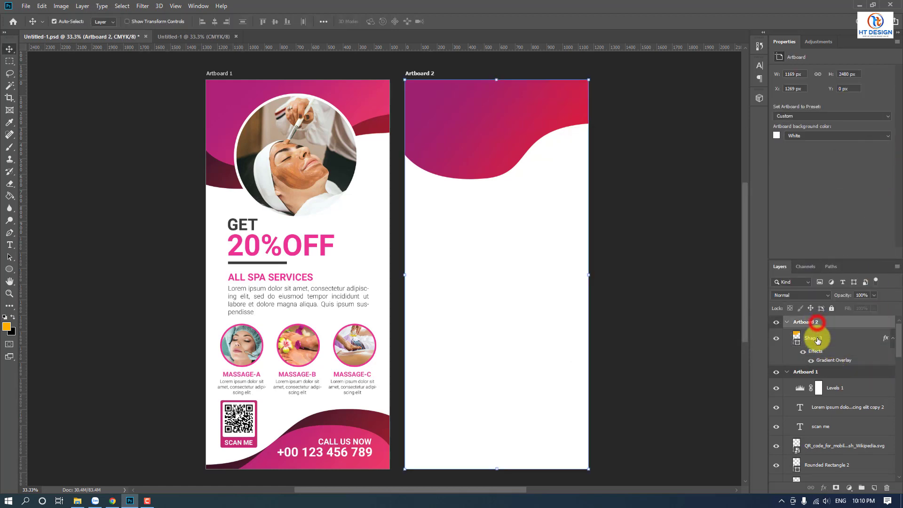
pyautogui.click(817, 339)
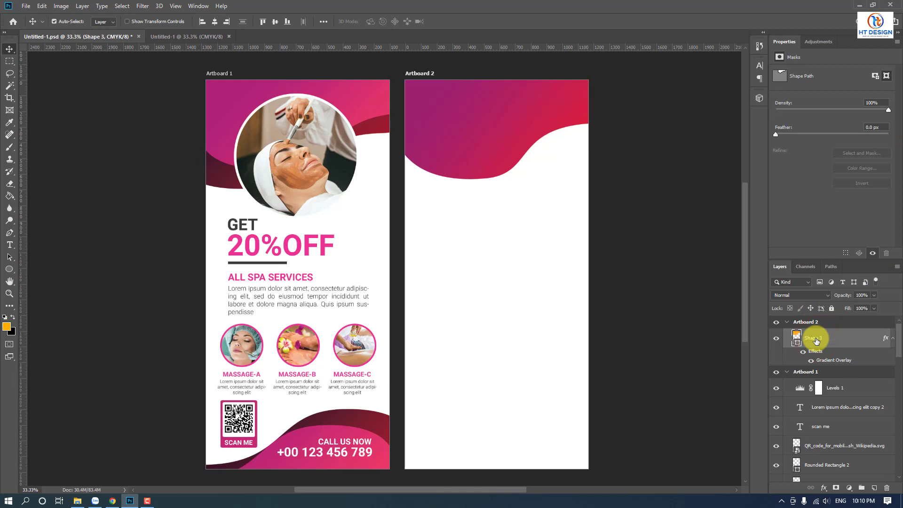
pyautogui.hotkey('ctrl', 'j')
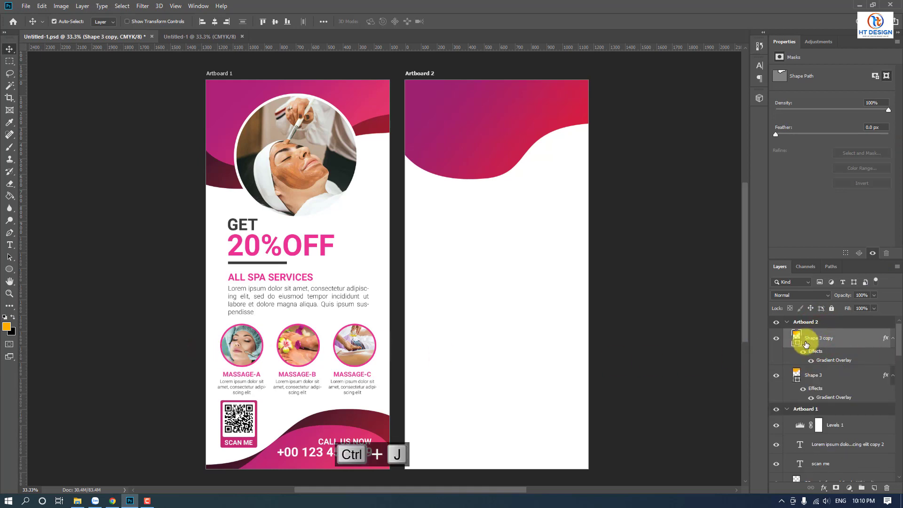
# Step: In the duplicate wave's Gradient Overlay, darken the starting colour stop to purple 78024c
pyautogui.rightClick(806, 344)
pyautogui.click(703, 108)
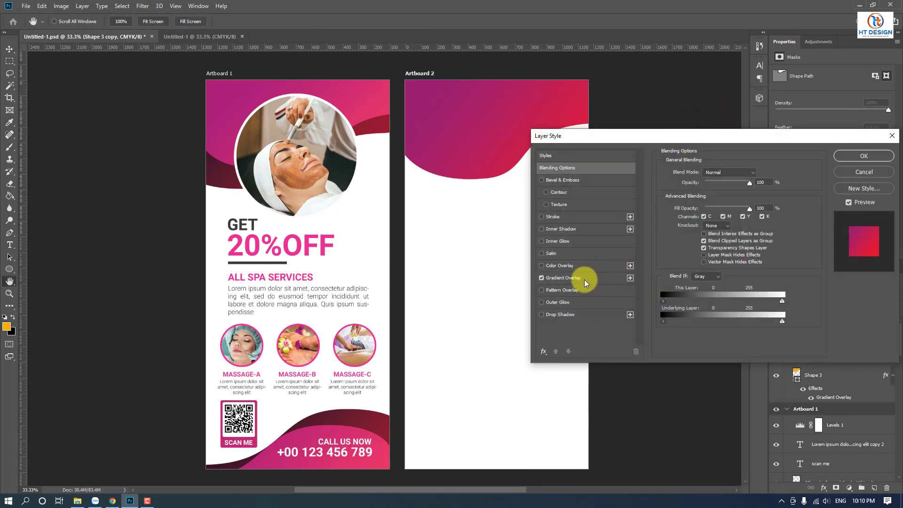
pyautogui.click(585, 280)
pyautogui.click(702, 198)
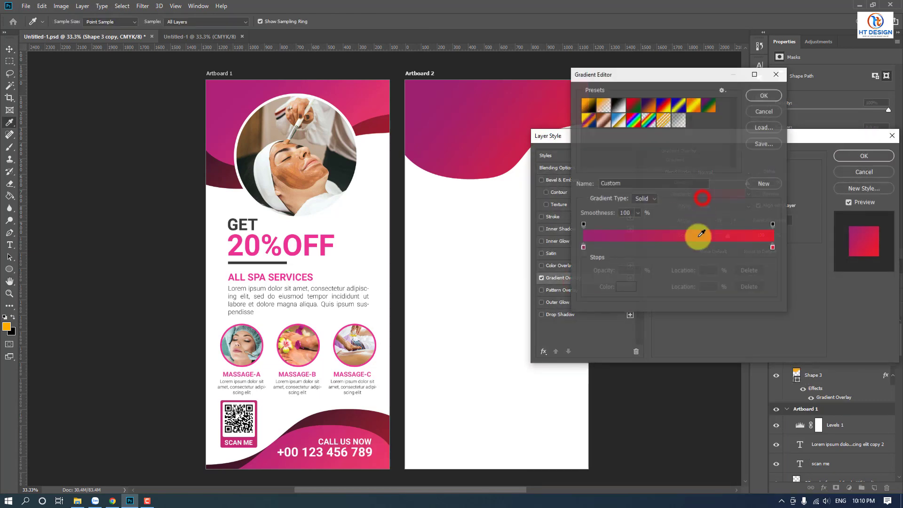
pyautogui.click(584, 248)
pyautogui.click(618, 287)
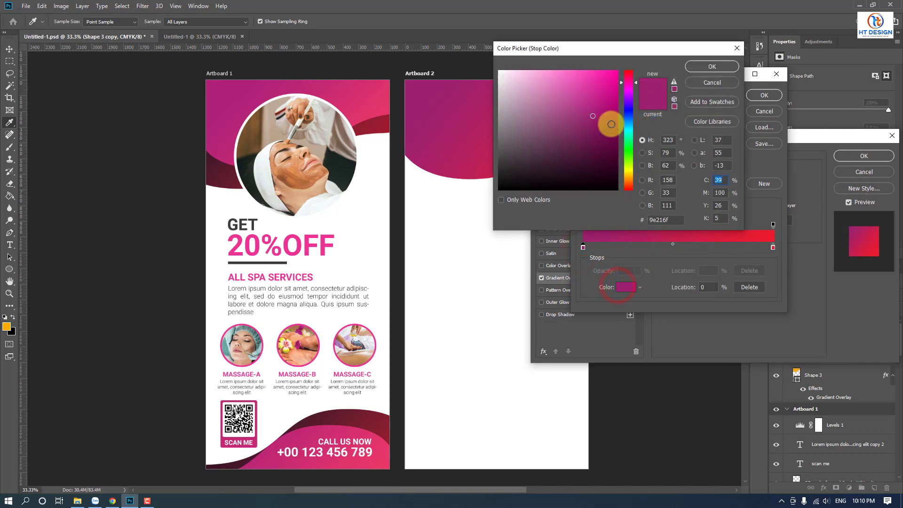
pyautogui.moveTo(607, 121); pyautogui.dragTo(616, 134)
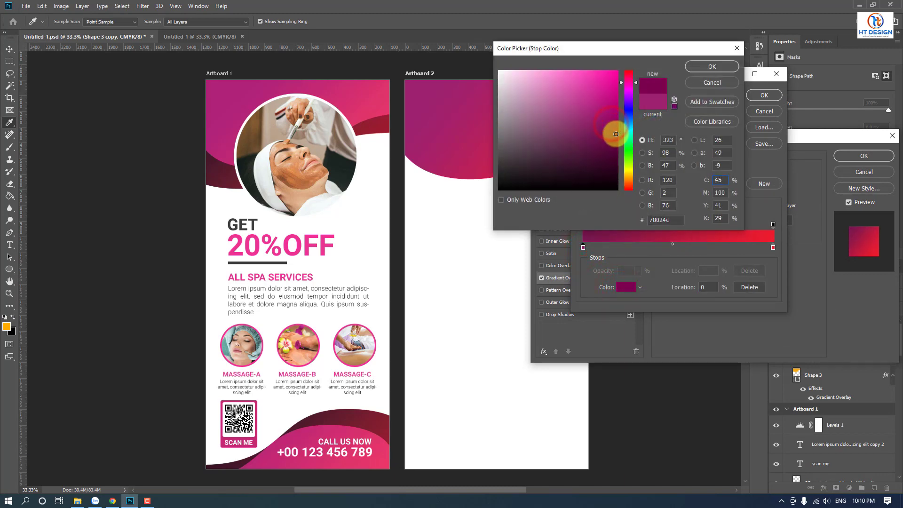
pyautogui.click(703, 65)
# Step: Set the duplicate wave gradient's ending colour stop to dark red bd0213 and apply the layer style
pyautogui.click(773, 247)
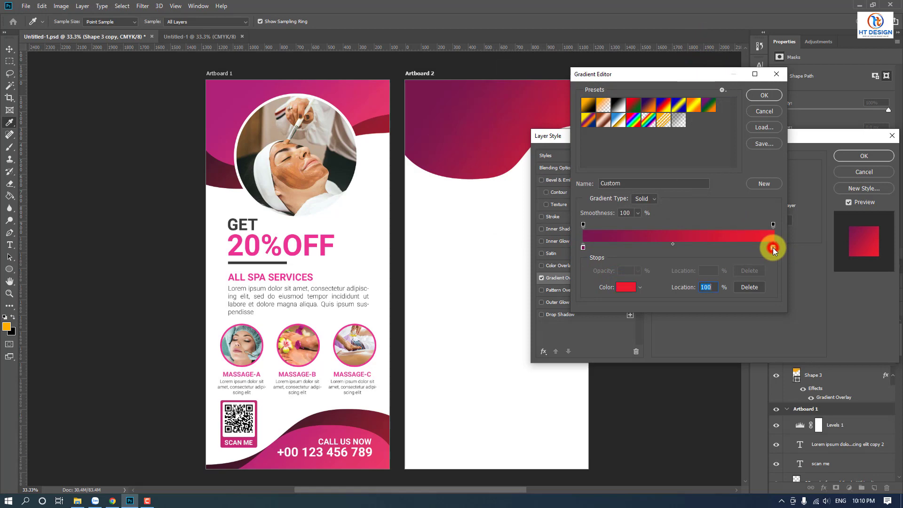
pyautogui.click(626, 287)
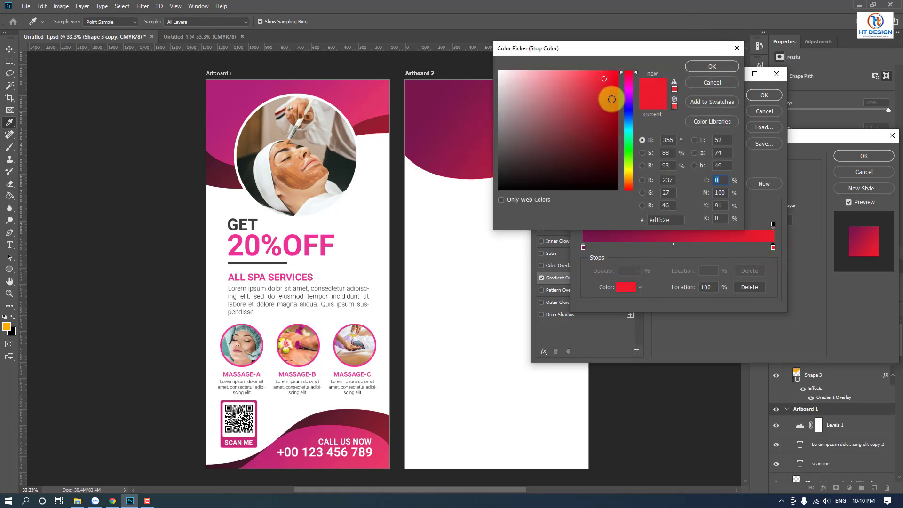
pyautogui.moveTo(640, 50); pyautogui.dragTo(715, 63)
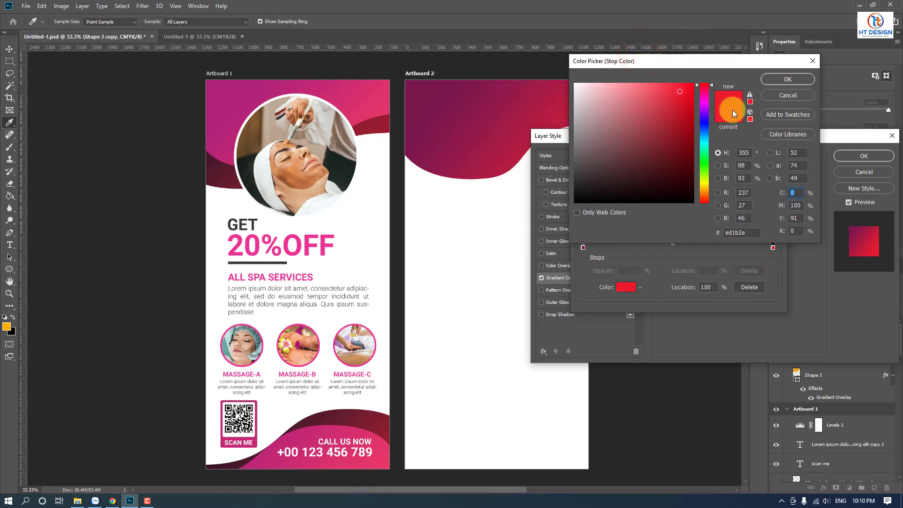
pyautogui.click(791, 95)
pyautogui.click(625, 288)
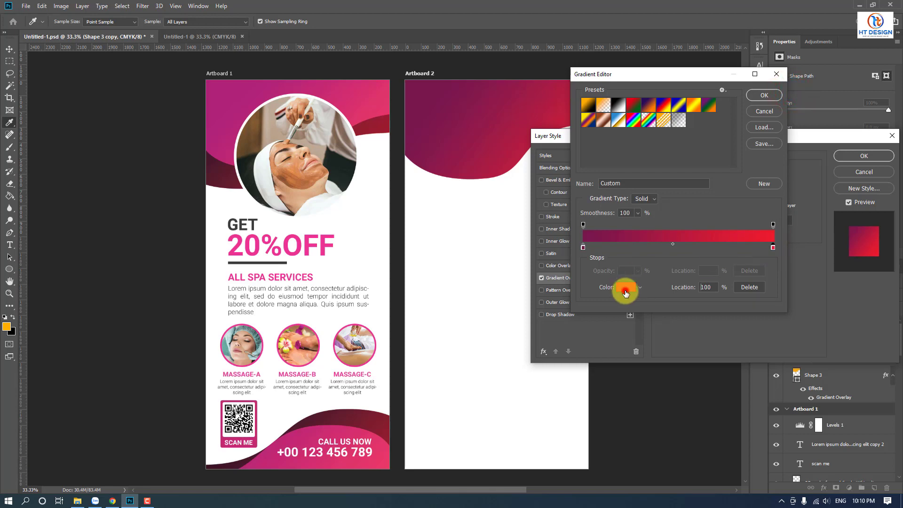
pyautogui.moveTo(690, 101); pyautogui.dragTo(693, 114)
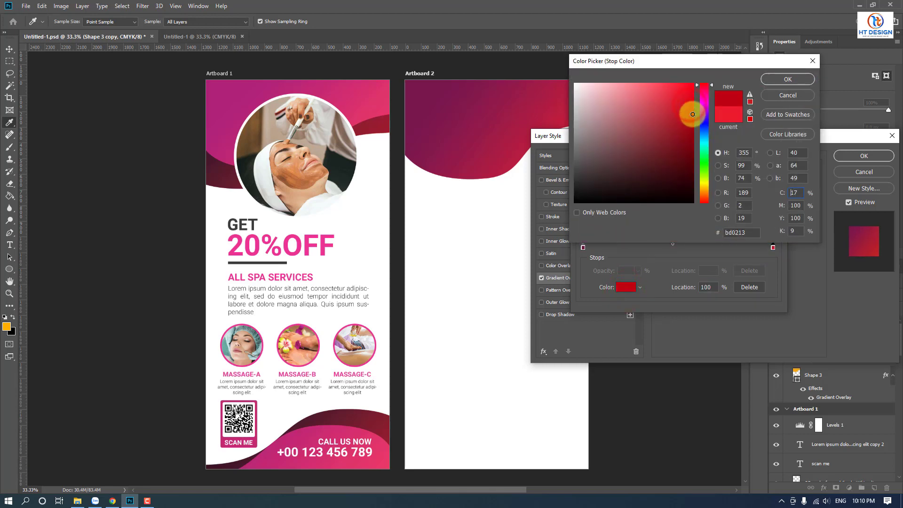
pyautogui.click(789, 79)
pyautogui.click(767, 95)
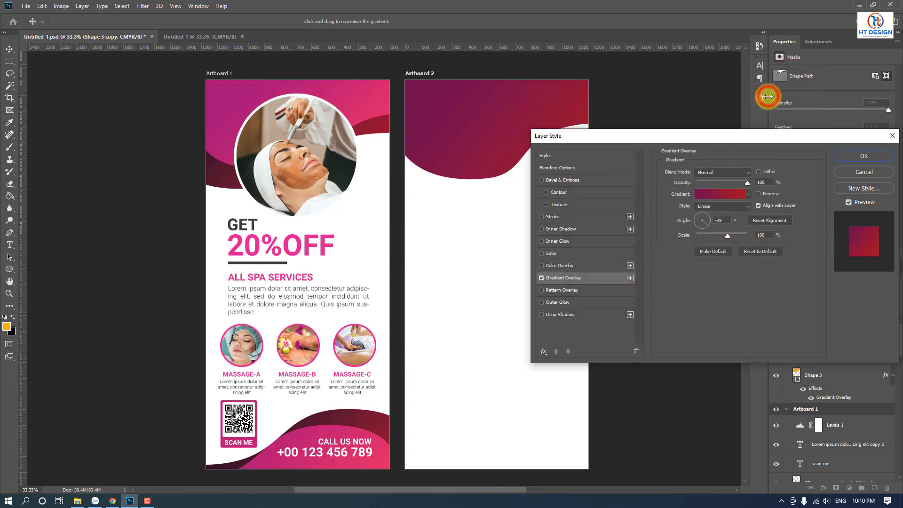
pyautogui.click(856, 157)
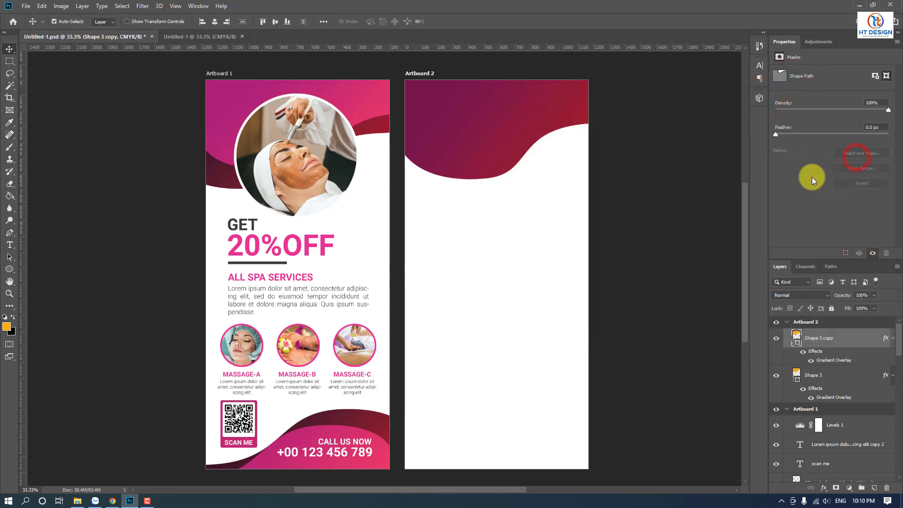
# Step: Move the dark Shape 3 copy layer below Shape 3 and shift it down and left so a dark band shows under the wave
pyautogui.click(835, 345)
pyautogui.moveTo(834, 346); pyautogui.dragTo(831, 403)
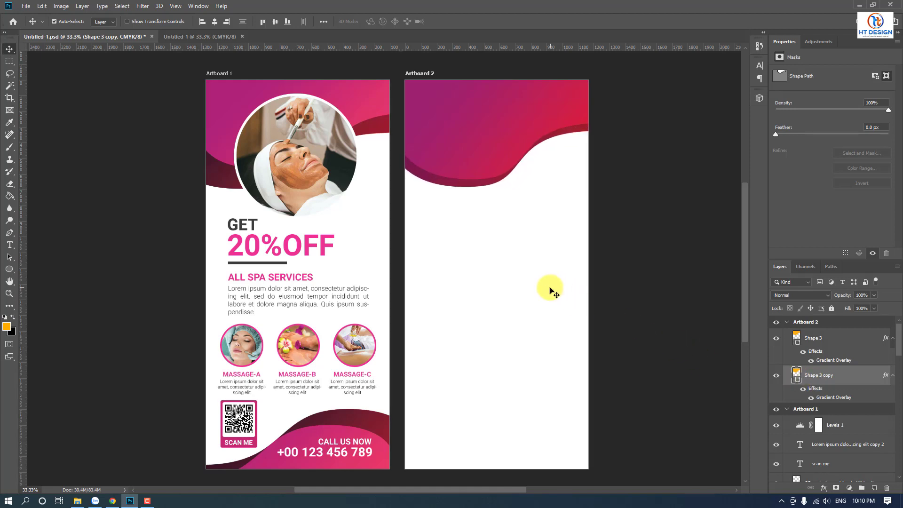
pyautogui.press('Down')
pyautogui.press('Down')
pyautogui.press('Down')
pyautogui.press('Down')
pyautogui.press('Down')
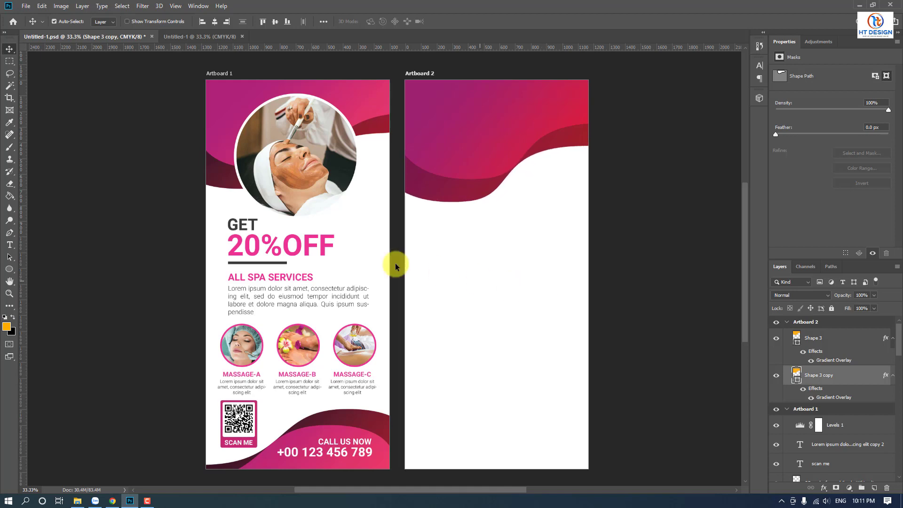
# Step: Draw an orange circle about 639 px across above the Shape 3 layer and position it over the wave header, near the artboard's horizontal centre
pyautogui.click(10, 269)
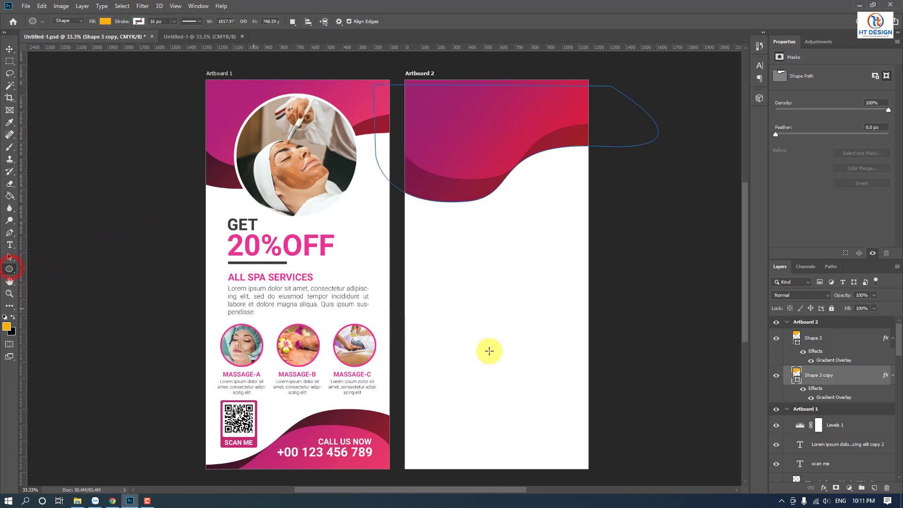
pyautogui.click(829, 340)
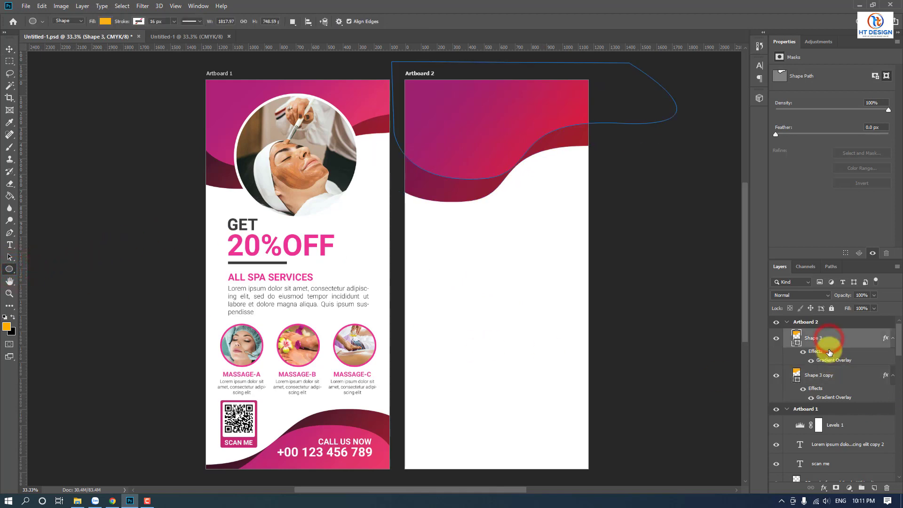
pyautogui.moveTo(460, 149); pyautogui.dragTo(560, 295)
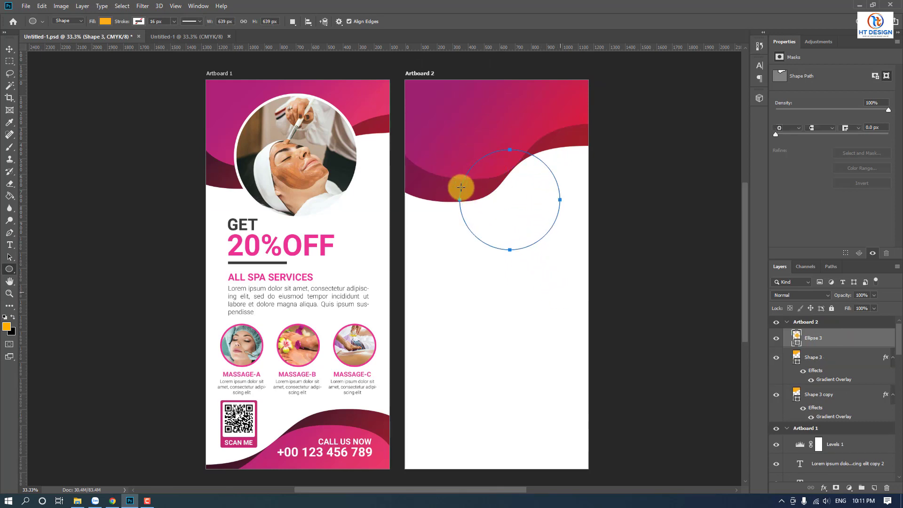
pyautogui.click(10, 49)
pyautogui.moveTo(512, 220); pyautogui.dragTo(496, 181)
# Step: Scale the orange circle up proportionally from its centre to about 744 px in diameter
pyautogui.hotkey('ctrl', 't')
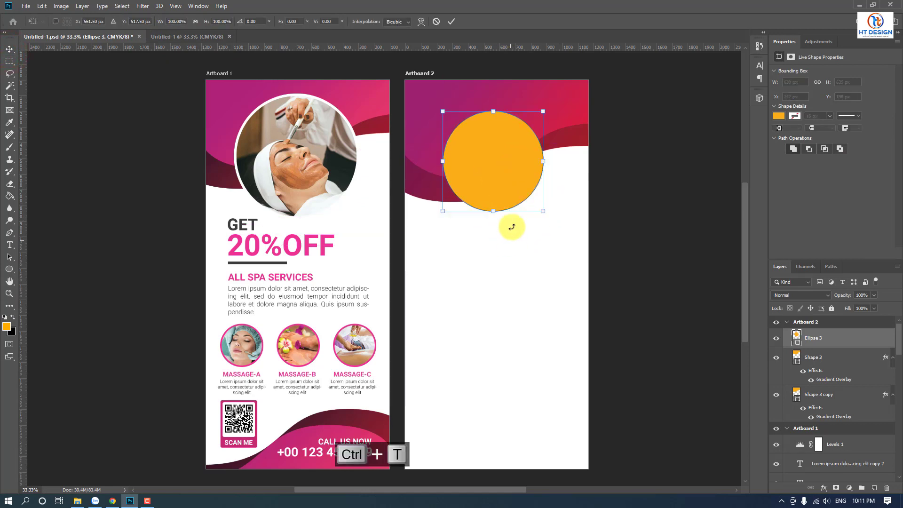
pyautogui.moveTo(544, 213); pyautogui.dragTo(549, 224)
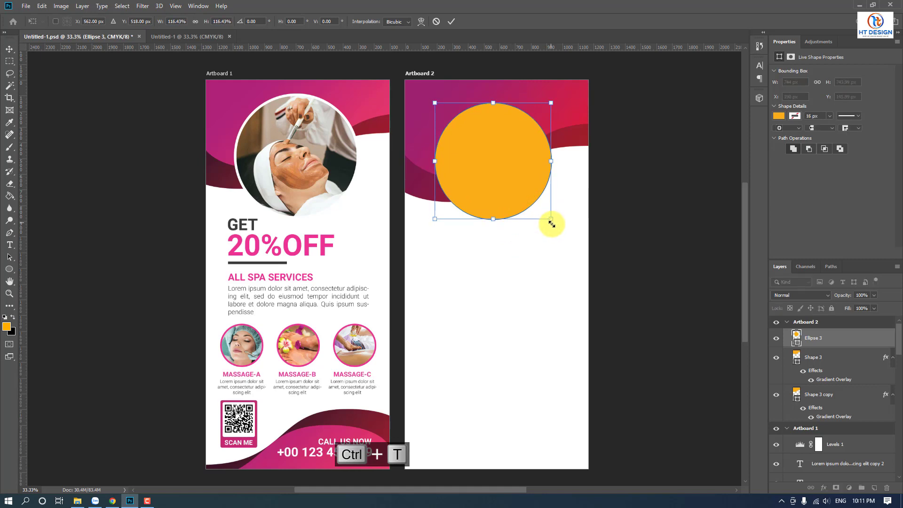
pyautogui.press('Return')
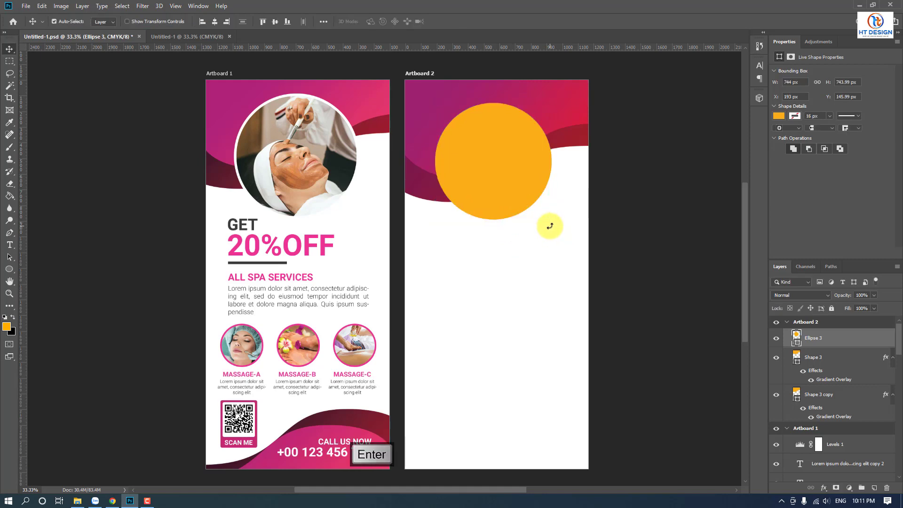
# Step: Nudge the orange circle up and slightly right over the wave header to about X 199 px, Y 95 px
pyautogui.press('Up')
pyautogui.press('Up')
pyautogui.press('Up')
pyautogui.press('Up')
pyautogui.press('Up')
pyautogui.press('Up')
pyautogui.press('Up')
pyautogui.press('Up')
pyautogui.press('Up')
pyautogui.press('Up')
pyautogui.press('Up')
pyautogui.press('Up')
pyautogui.press('Up')
pyautogui.press('Up')
pyautogui.press('Up')
pyautogui.press('Up')
pyautogui.press('Up')
pyautogui.press('Up')
pyautogui.press('Up')
pyautogui.press('Up')
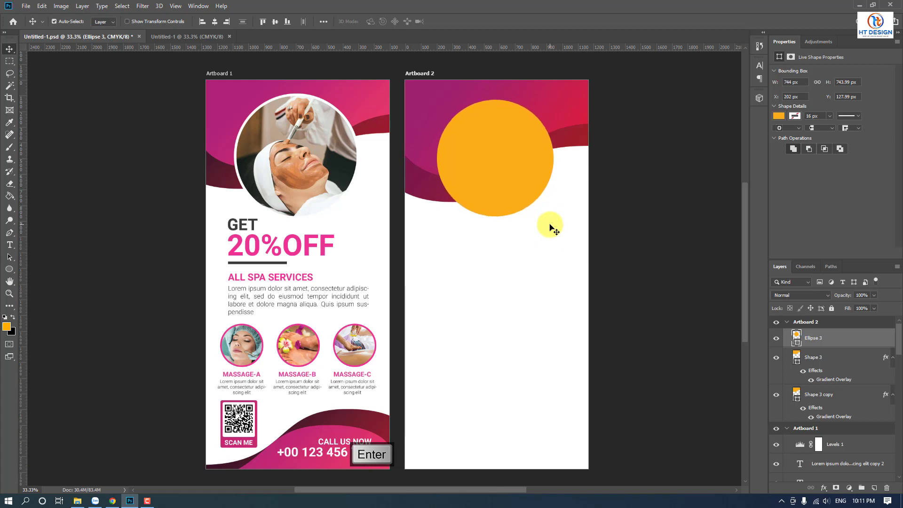
pyautogui.press('Up')
pyautogui.press('Up')
pyautogui.press('Up')
pyautogui.press('Up')
pyautogui.press('Up')
pyautogui.press('Up')
pyautogui.press('Up')
pyautogui.press('Up')
pyautogui.press('Up')
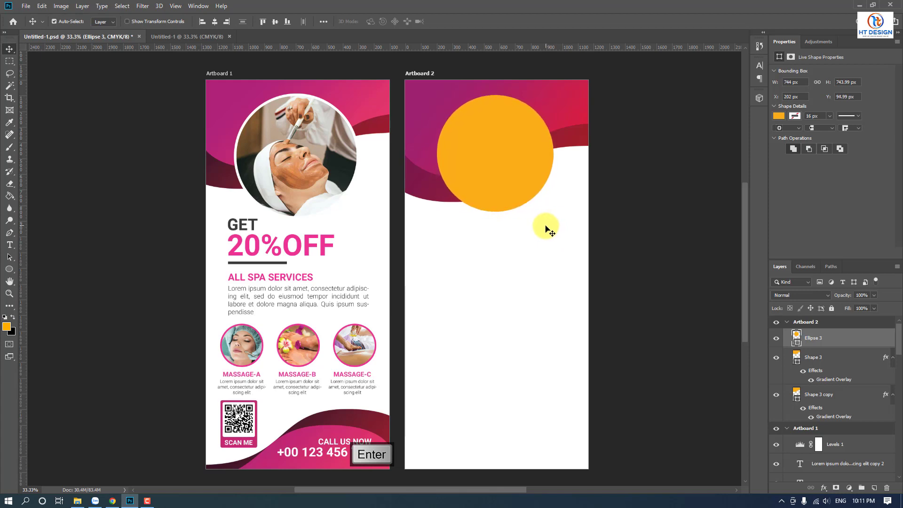
pyautogui.press('Left')
pyautogui.press('Left')
pyautogui.press('Left')
pyautogui.press('Down')
pyautogui.press('Down')
pyautogui.press('Down')
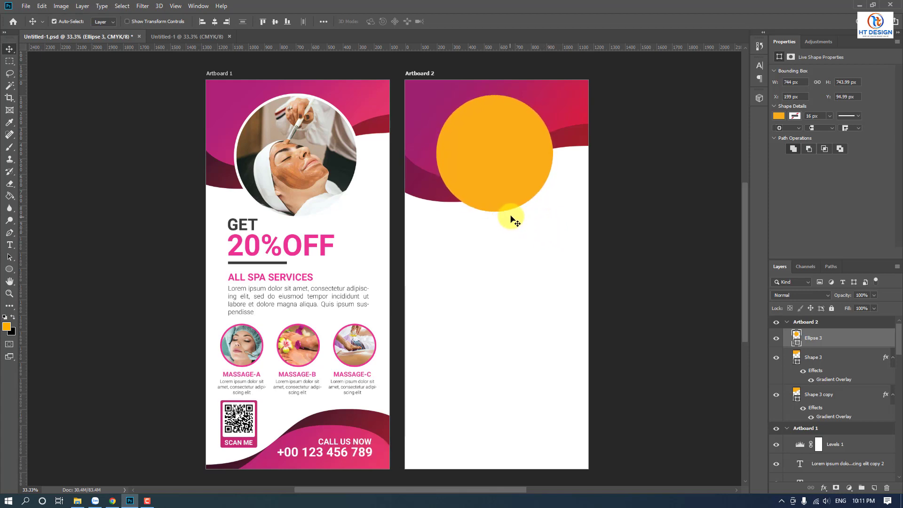
# Step: Give the orange circle a white 16 px stroke
pyautogui.click(10, 235)
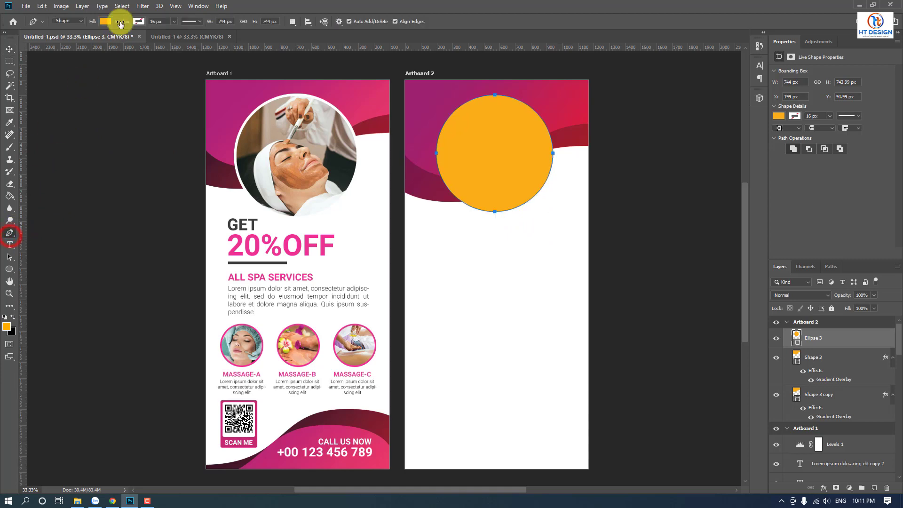
pyautogui.click(139, 22)
pyautogui.click(92, 70)
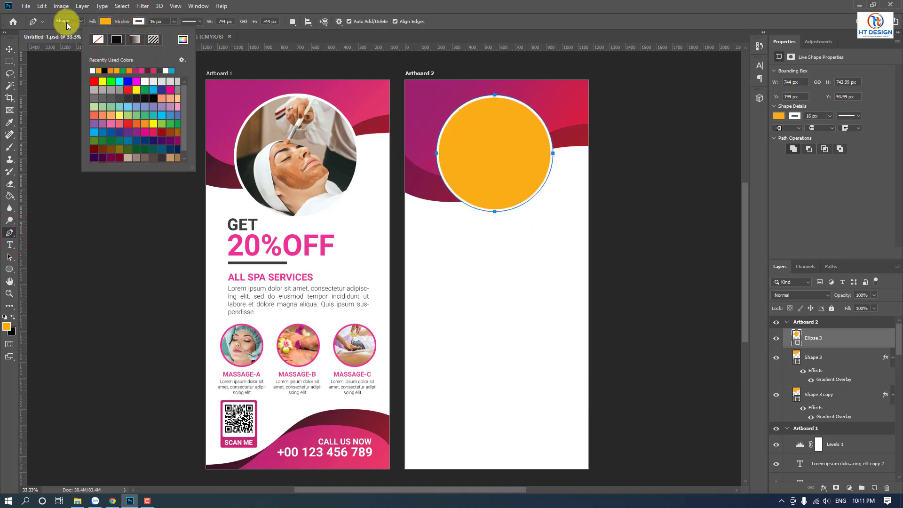
pyautogui.press('Return')
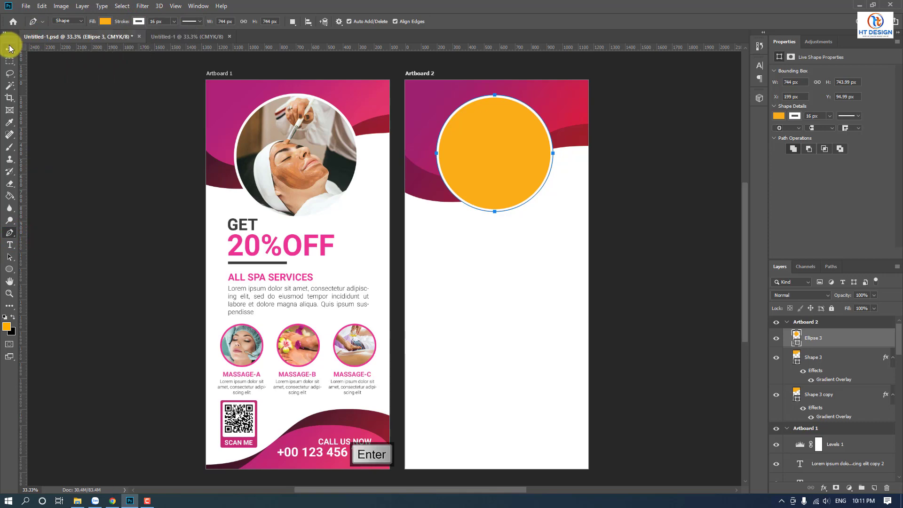
# Step: Place the face-mask treatment photo as an embedded image, about 1050 px wide, covering the circle in the header
pyautogui.click(23, 6)
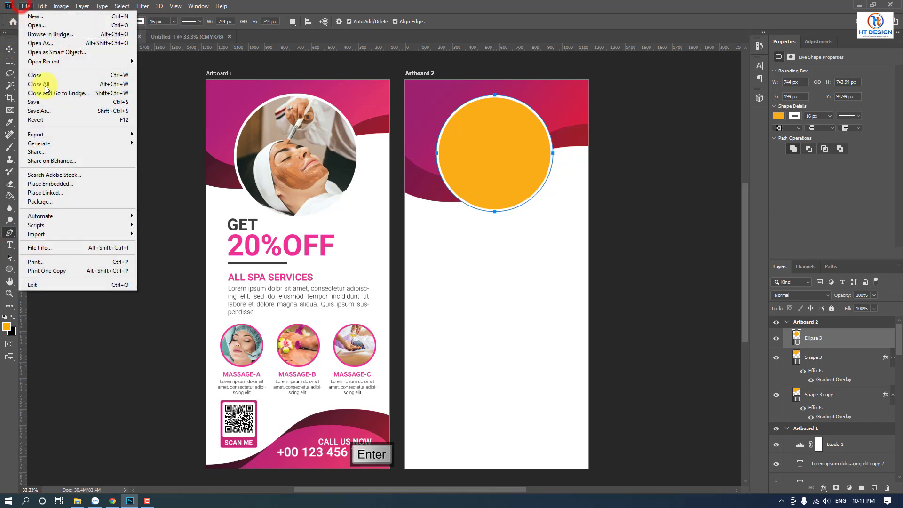
pyautogui.click(59, 185)
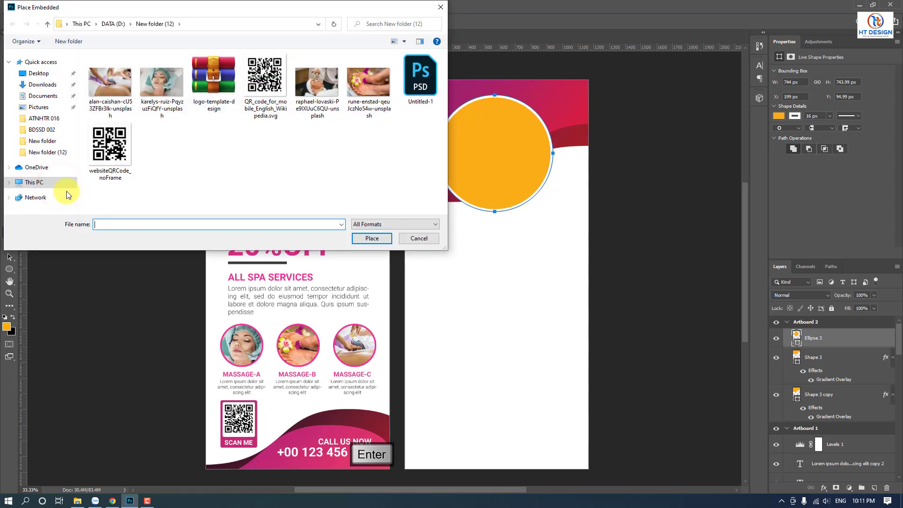
pyautogui.doubleClick(316, 85)
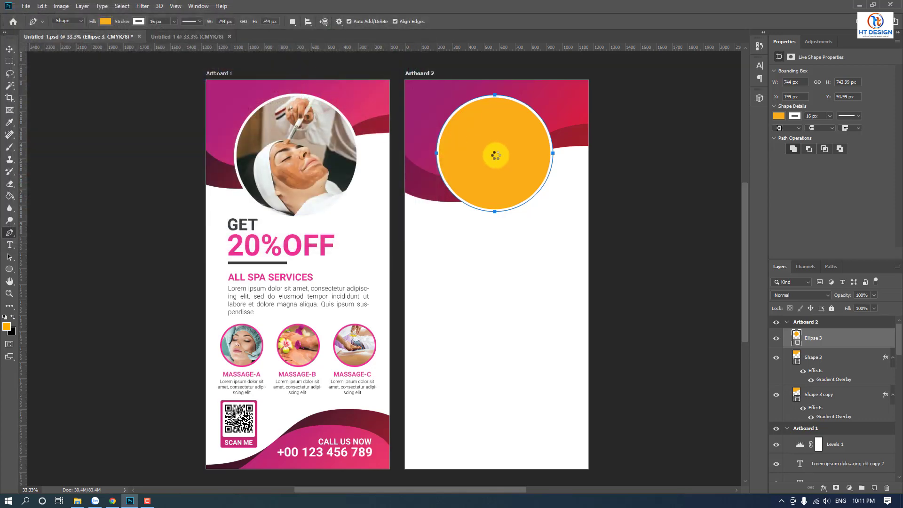
pyautogui.moveTo(575, 258); pyautogui.dragTo(577, 96)
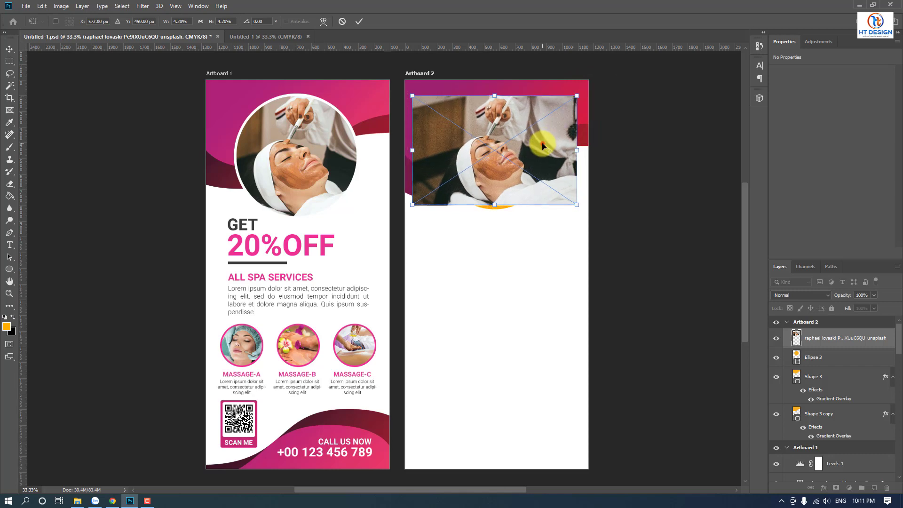
pyautogui.moveTo(543, 146); pyautogui.dragTo(546, 150)
pyautogui.press('Return')
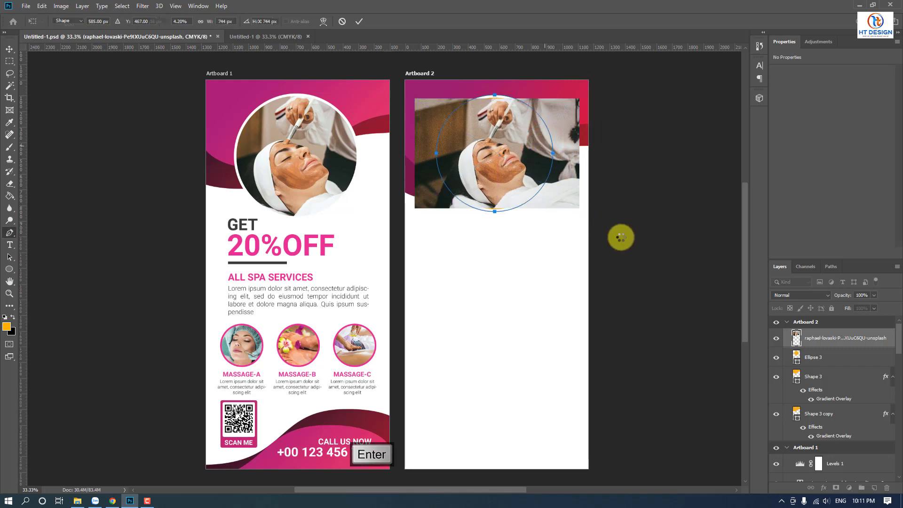
# Step: Clip the photo to the Ellipse 3 circle and enlarge it to about 1098 x 732 px so it fills the frame
pyautogui.rightClick(829, 338)
pyautogui.click(749, 297)
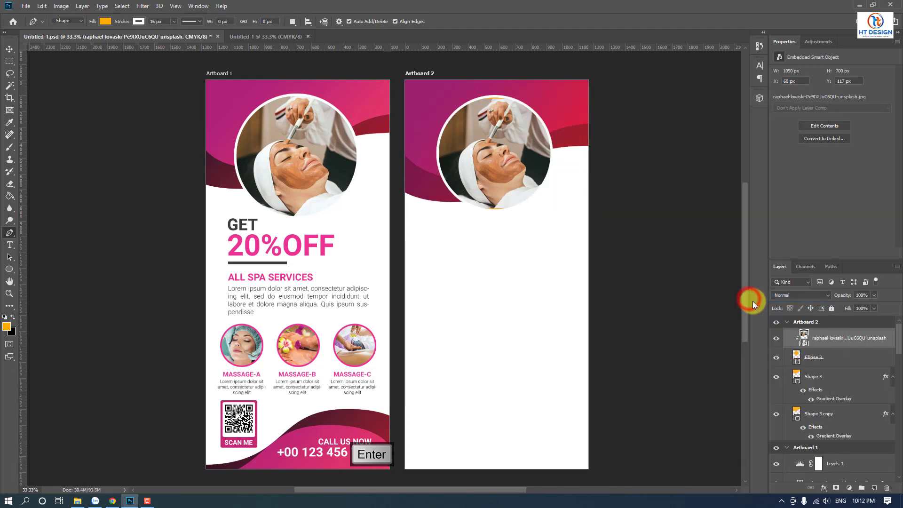
pyautogui.hotkey('ctrl', 't')
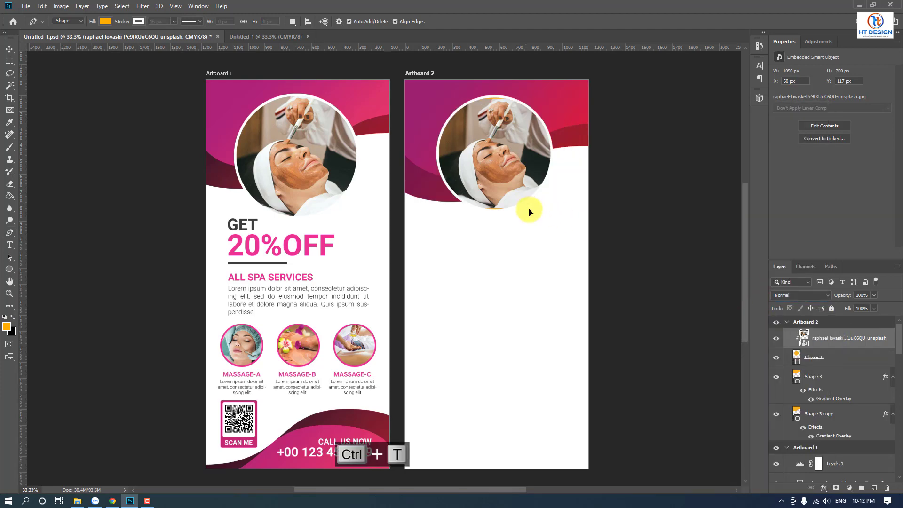
pyautogui.moveTo(579, 208); pyautogui.dragTo(582, 213)
pyautogui.press('Return')
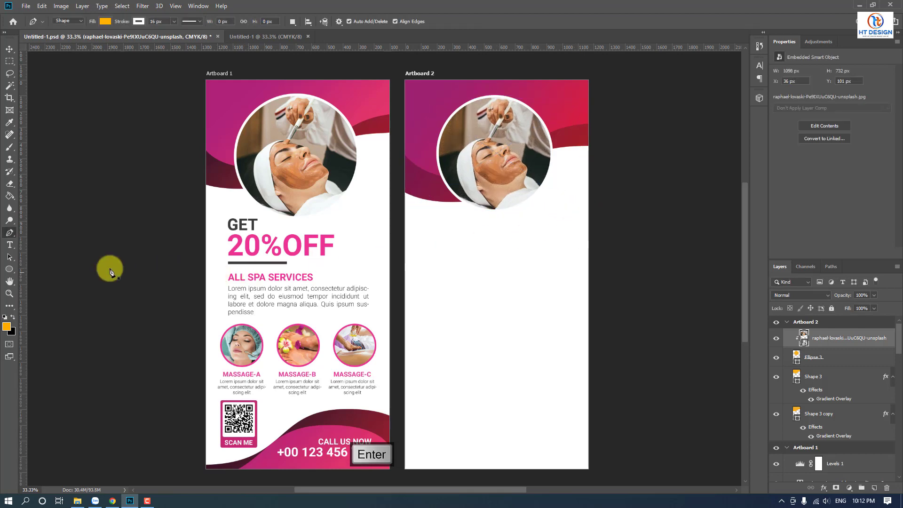
# Step: Add the text GET in 24 pt Roboto Bold, dark grey 2c2c2c, and position it below the photo circle near the artboard's left margin
pyautogui.click(10, 245)
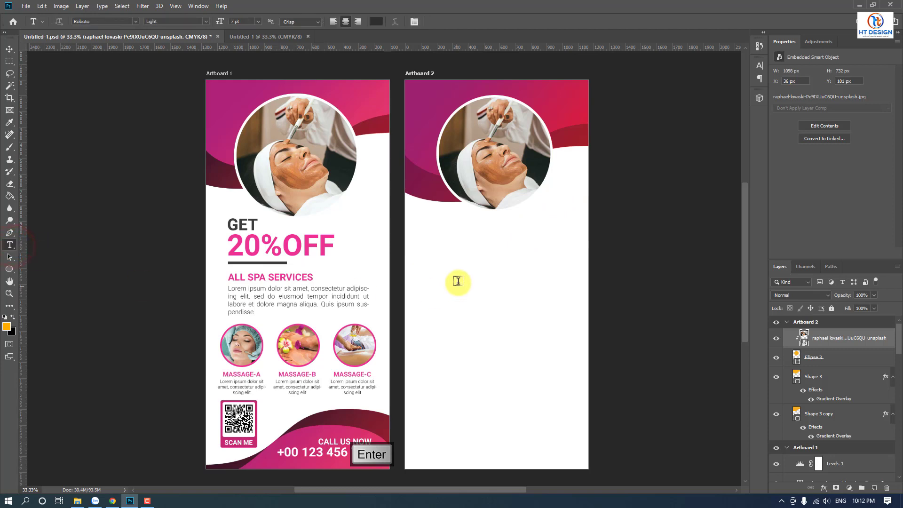
pyautogui.click(437, 241)
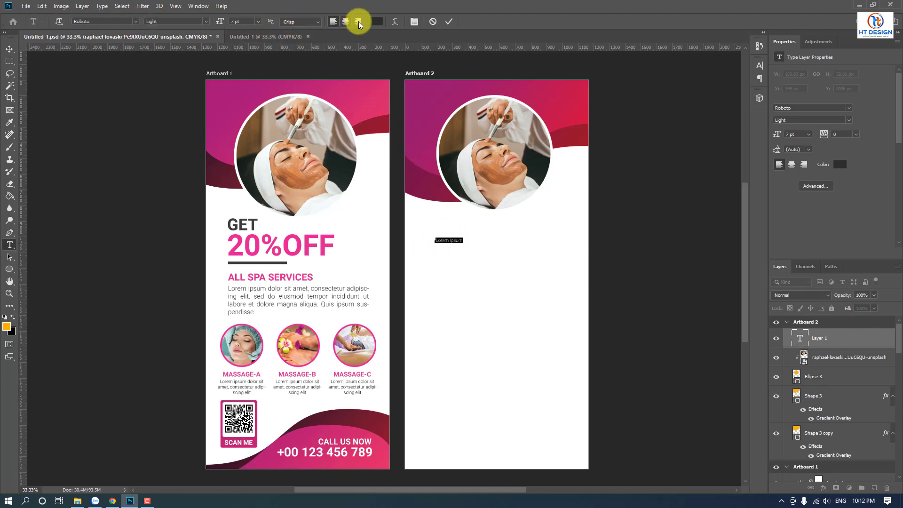
pyautogui.click(258, 21)
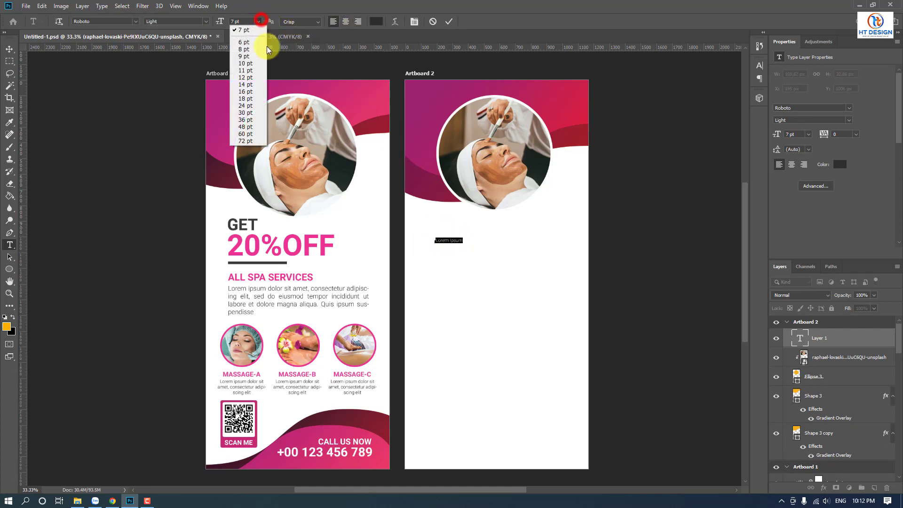
pyautogui.click(252, 106)
pyautogui.click(375, 21)
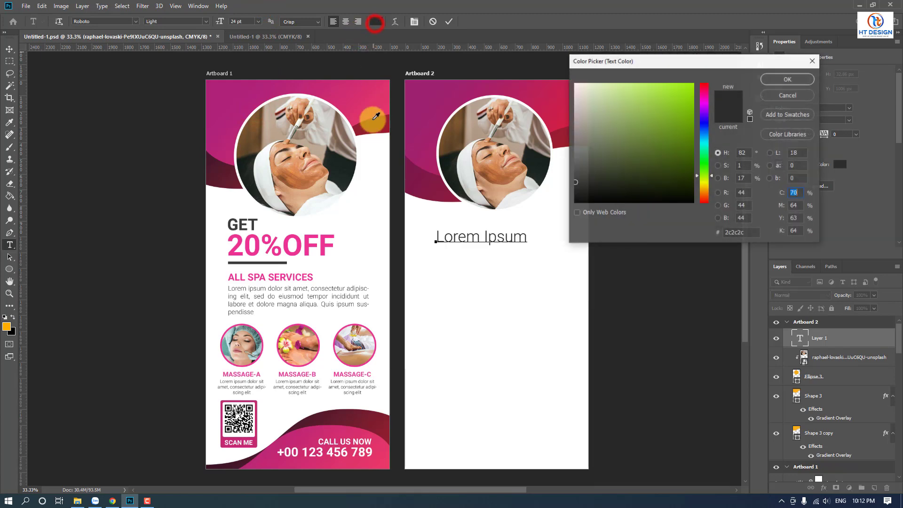
pyautogui.click(761, 79)
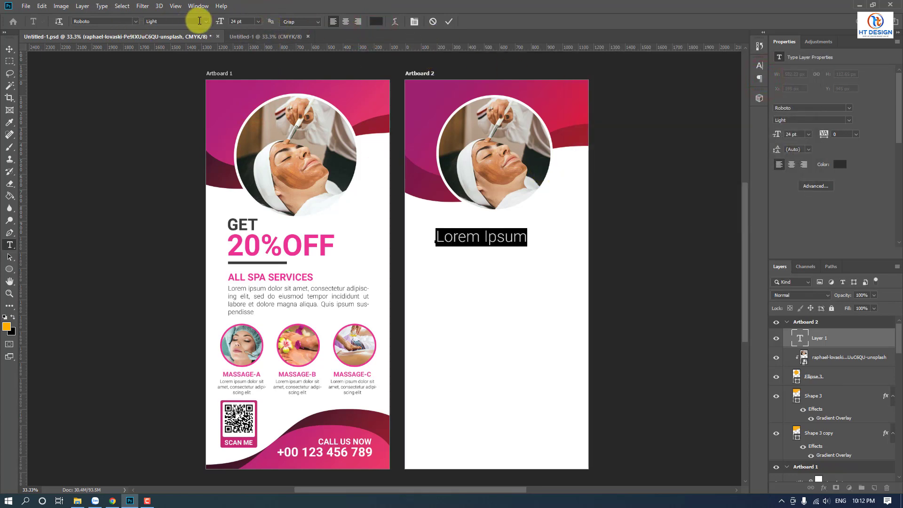
pyautogui.click(205, 22)
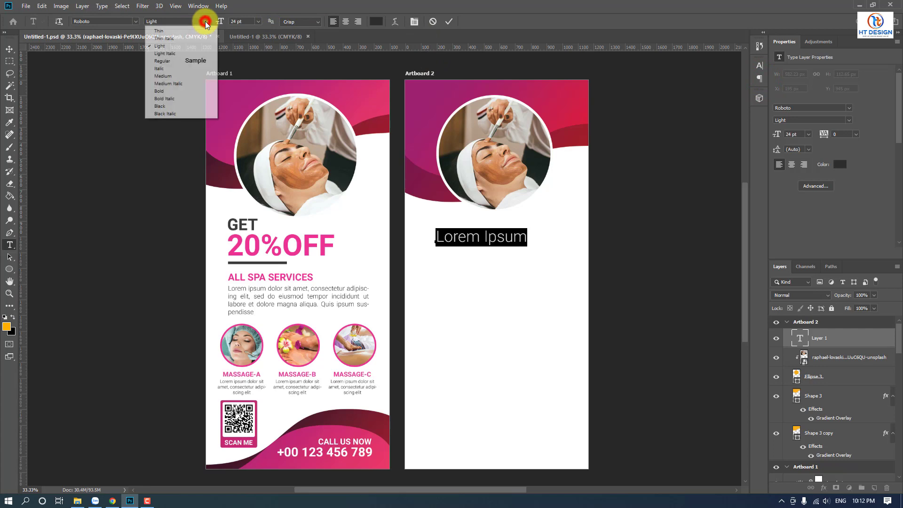
pyautogui.click(168, 91)
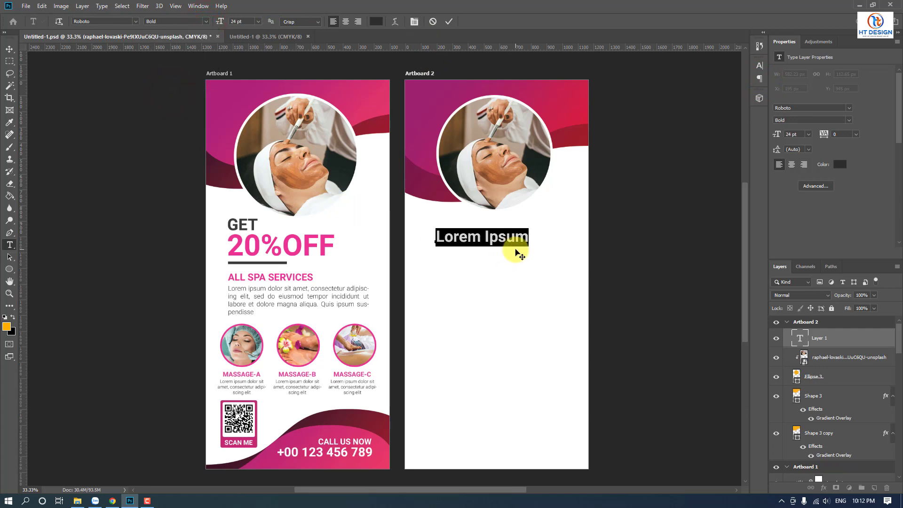
pyautogui.write('GET')
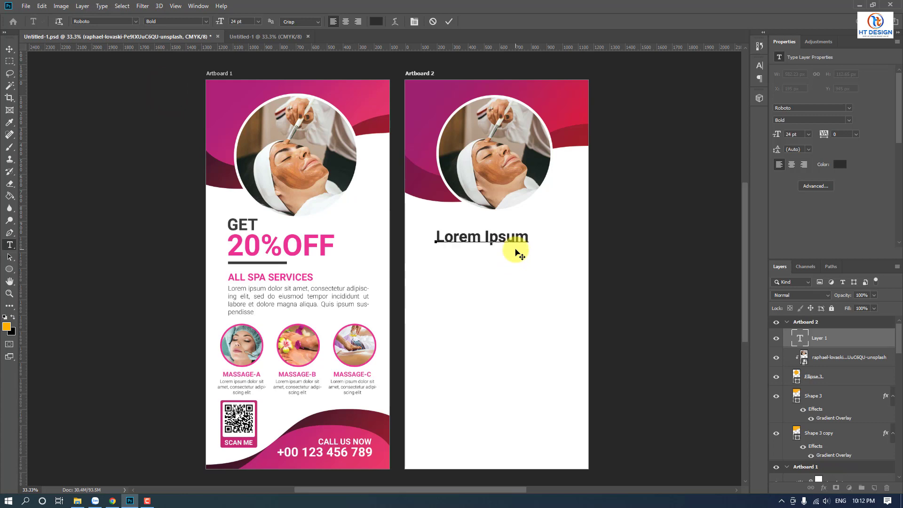
pyautogui.click(12, 49)
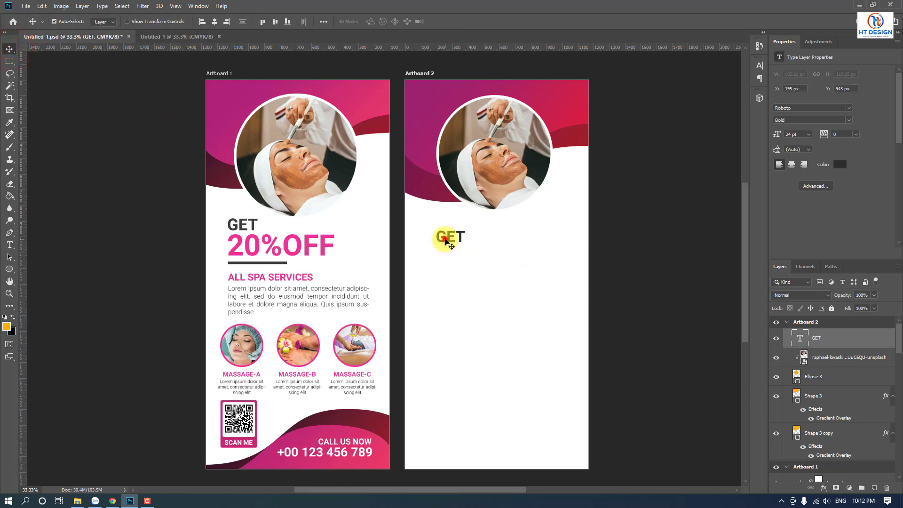
pyautogui.moveTo(446, 243); pyautogui.dragTo(437, 231)
# Step: Add the text 20%OFF below GET, enlarge it to about 46.8 pt and align its left edge with GET
pyautogui.press('t')
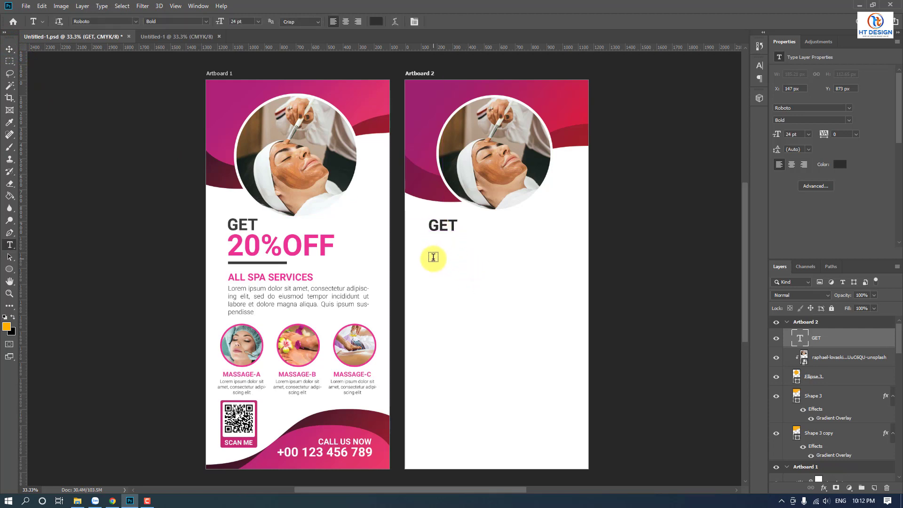
pyautogui.click(437, 255)
pyautogui.write('20%OFF')
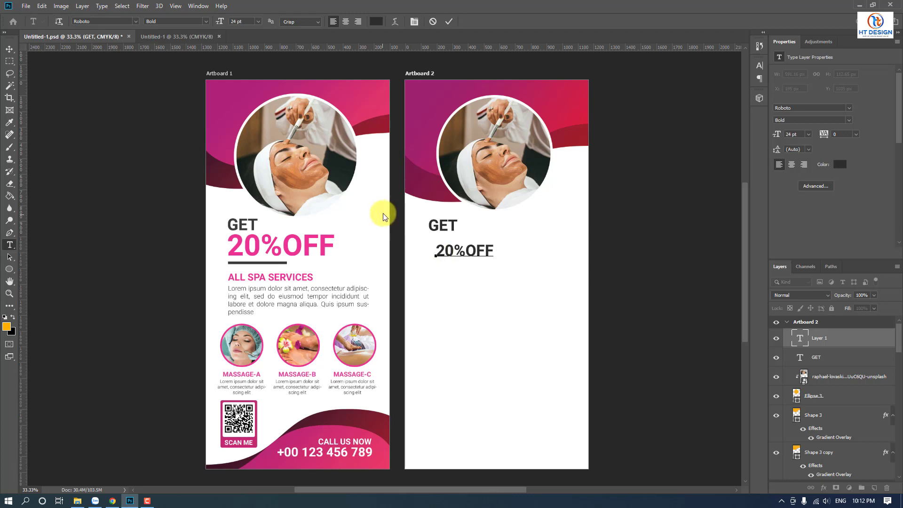
pyautogui.click(10, 49)
pyautogui.hotkey('ctrl', 't')
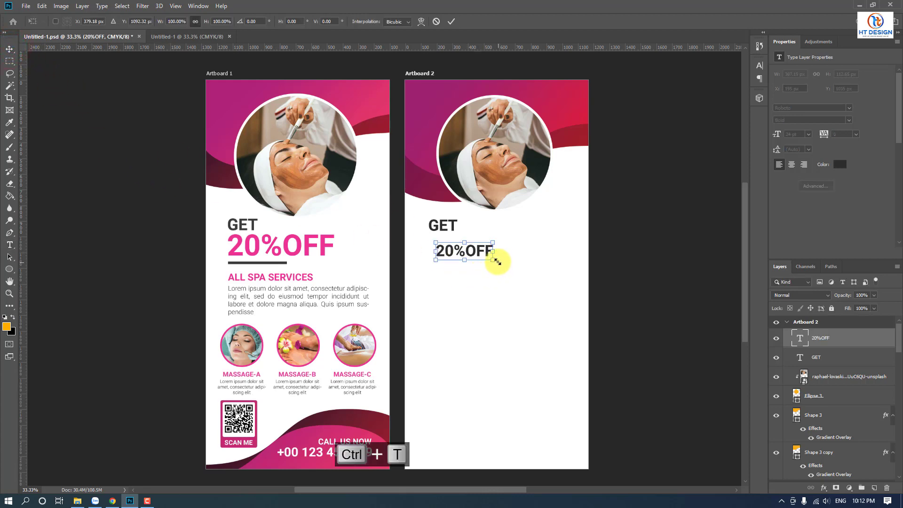
pyautogui.moveTo(494, 260)
pyautogui.mouseDown()
pyautogui.moveTo(551, 281)
pyautogui.moveTo(510, 253)
pyautogui.mouseUp()
pyautogui.press('Return')
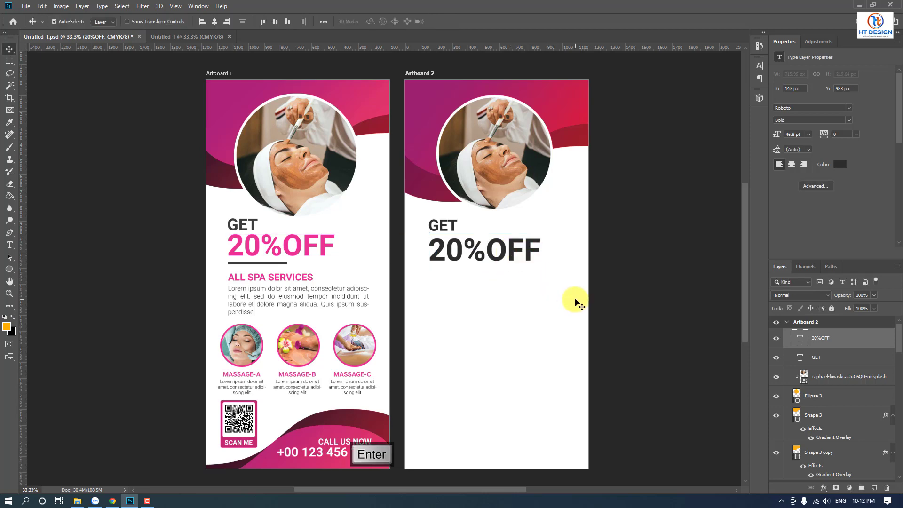
# Step: Recolour the 20%OFF text by sampling the reference flyer's pink and deepening it to e21580
pyautogui.click(759, 65)
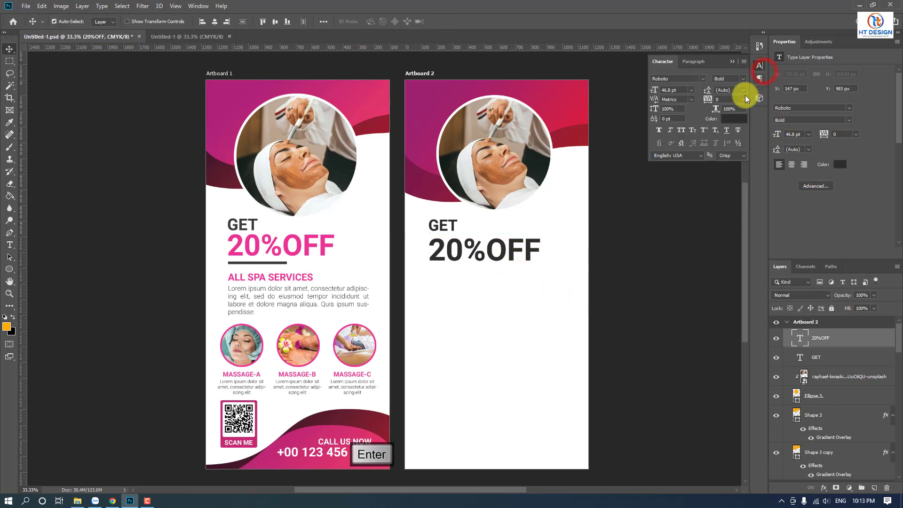
pyautogui.click(728, 116)
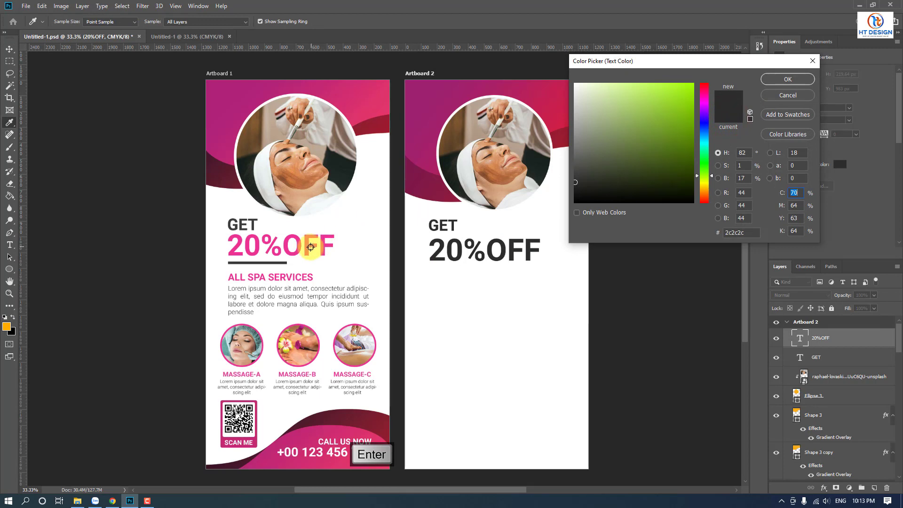
pyautogui.click(310, 247)
pyautogui.moveTo(659, 91); pyautogui.dragTo(685, 97)
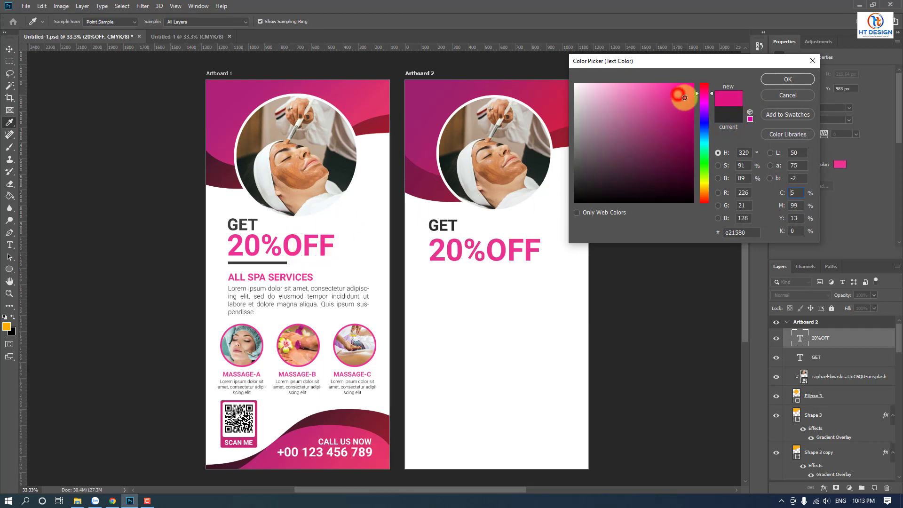
pyautogui.click(782, 80)
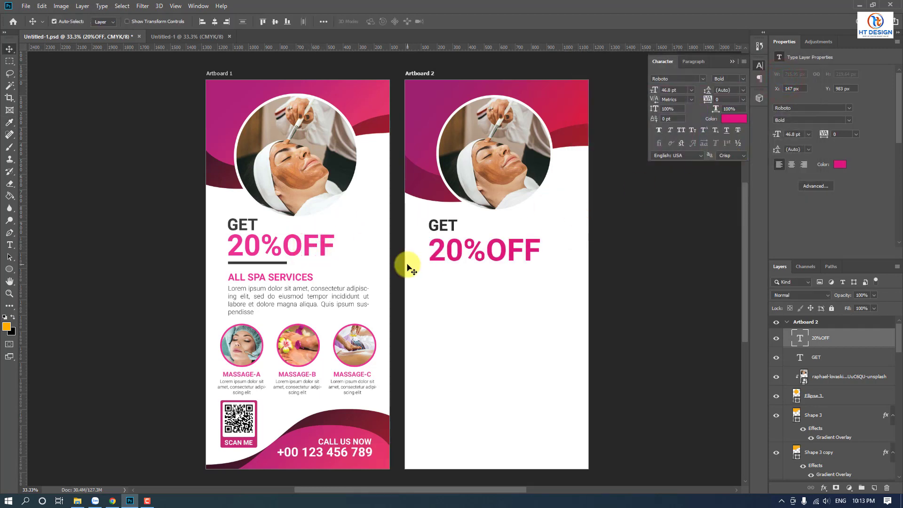
# Step: Nudge the 20%OFF text up 12 px, closer to GET
pyautogui.press('Up')
pyautogui.press('Up')
pyautogui.press('Up')
pyautogui.press('Up')
pyautogui.press('Up')
pyautogui.press('Up')
pyautogui.press('Up')
pyautogui.press('Up')
pyautogui.press('Up')
pyautogui.press('Up')
pyautogui.press('Up')
pyautogui.press('Up')
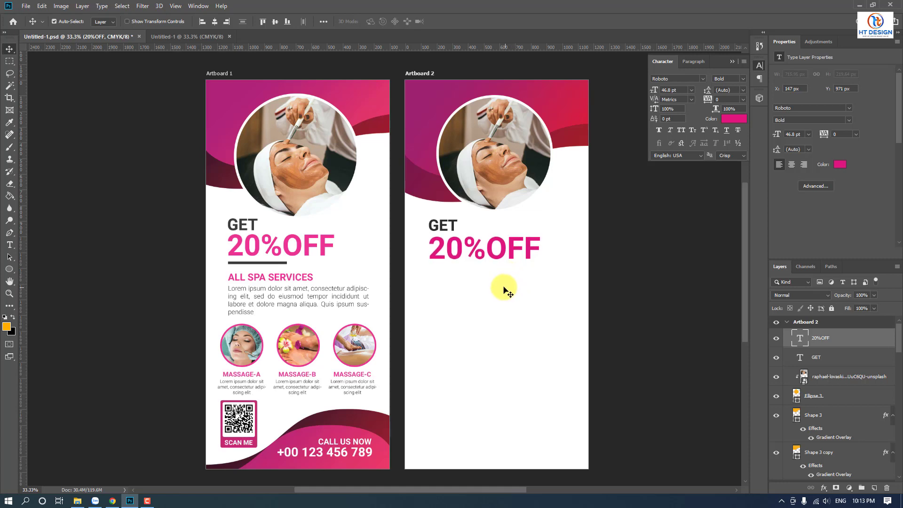
# Step: Move the 20%OFF text up another 3 px
pyautogui.press('Up')
pyautogui.press('Up')
pyautogui.press('Up')
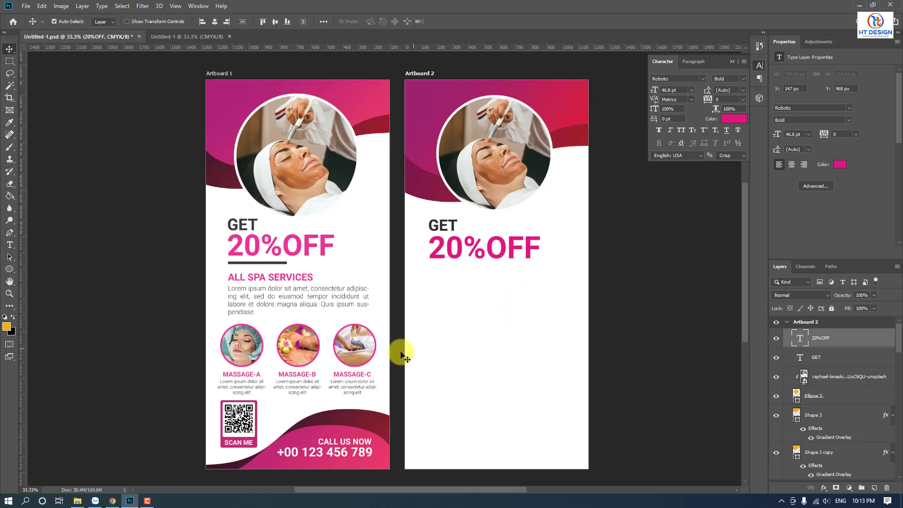
# Step: Draw a straight horizontal line about 461 px long below 20%OFF with the Pen tool
pyautogui.click(10, 235)
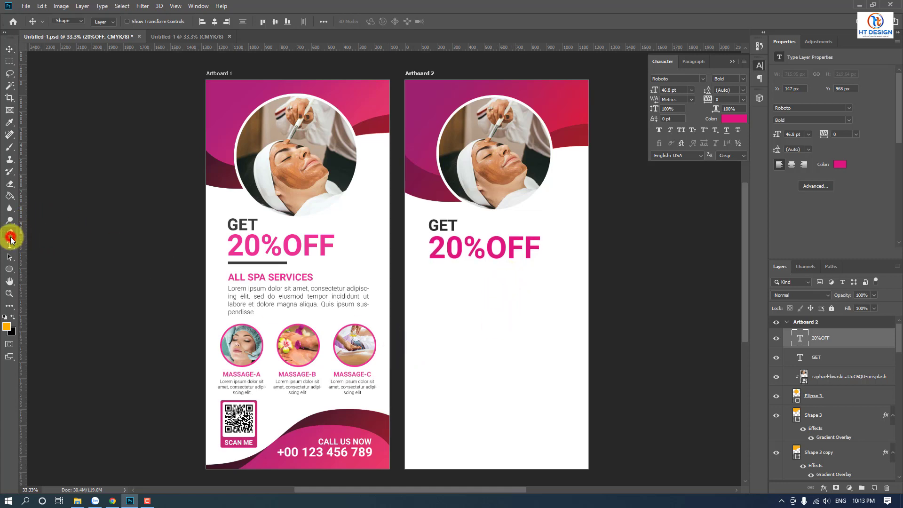
pyautogui.click(431, 268)
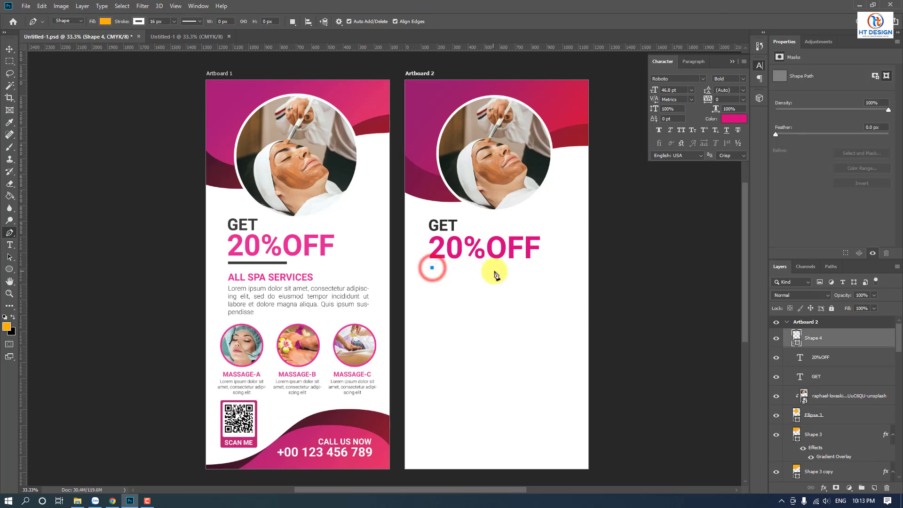
pyautogui.keyDown('shift'); pyautogui.click(504, 271); pyautogui.keyUp('shift')
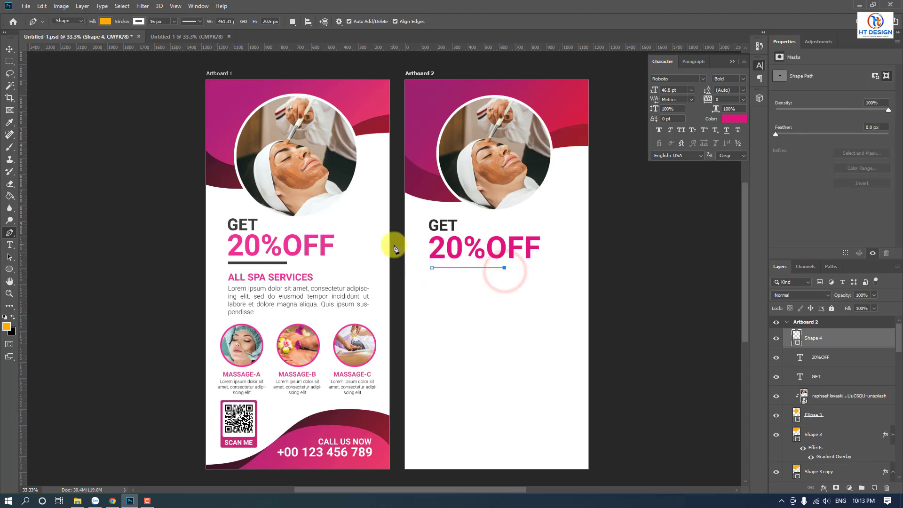
# Step: Give the line below 20%OFF no fill and a dark grey stroke
pyautogui.click(105, 21)
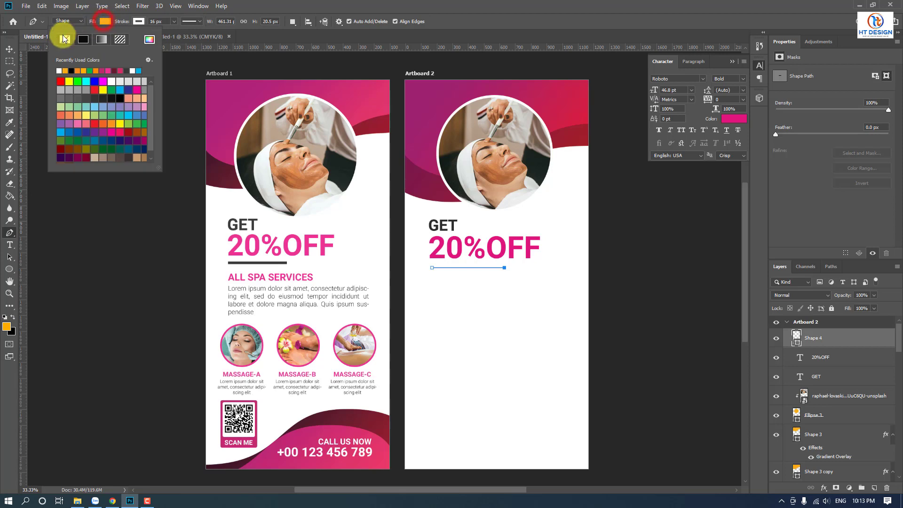
pyautogui.click(138, 21)
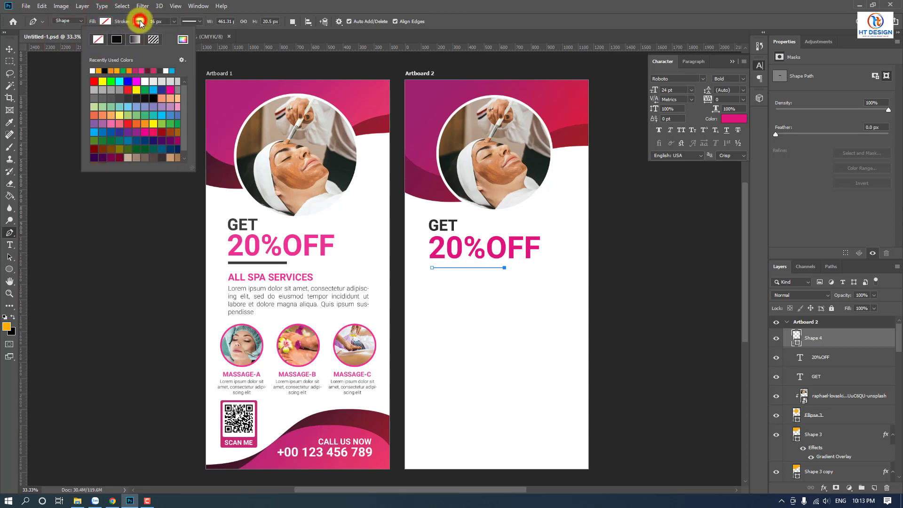
pyautogui.click(183, 43)
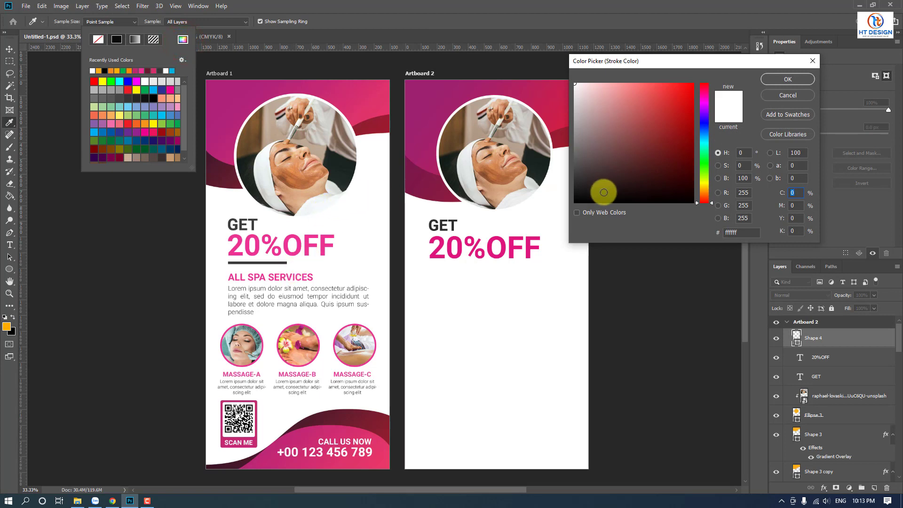
pyautogui.moveTo(604, 192); pyautogui.dragTo(571, 170)
pyautogui.click(788, 83)
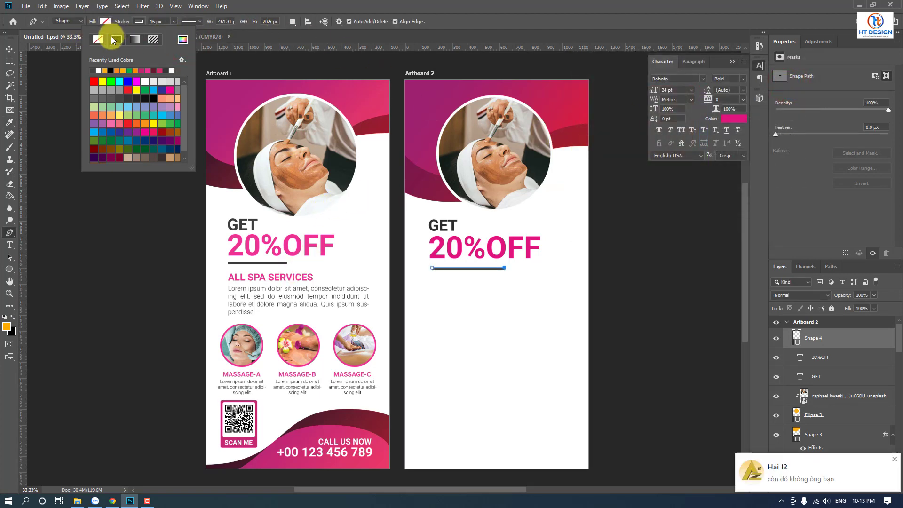
pyautogui.press('Return')
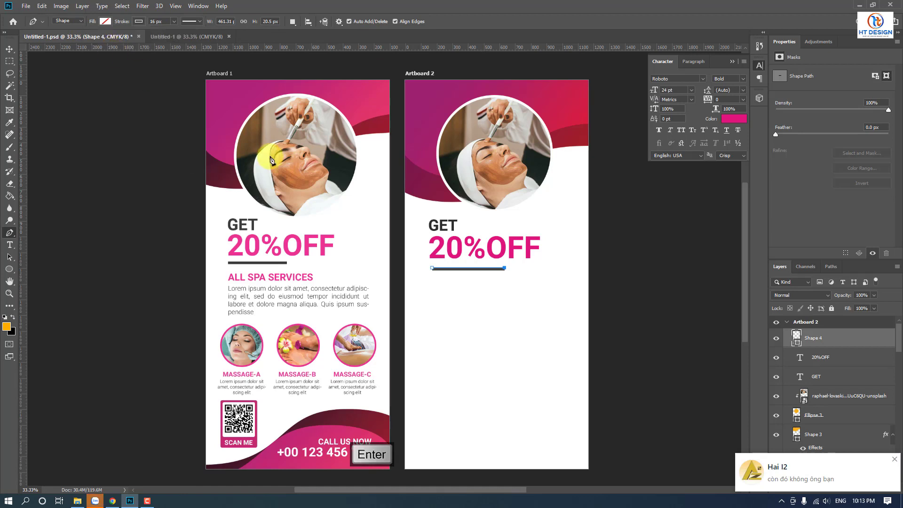
# Step: Move the dark grey line slightly closer to 20%OFF and shorten it so it ends beneath the O of OFF
pyautogui.click(896, 464)
pyautogui.click(9, 48)
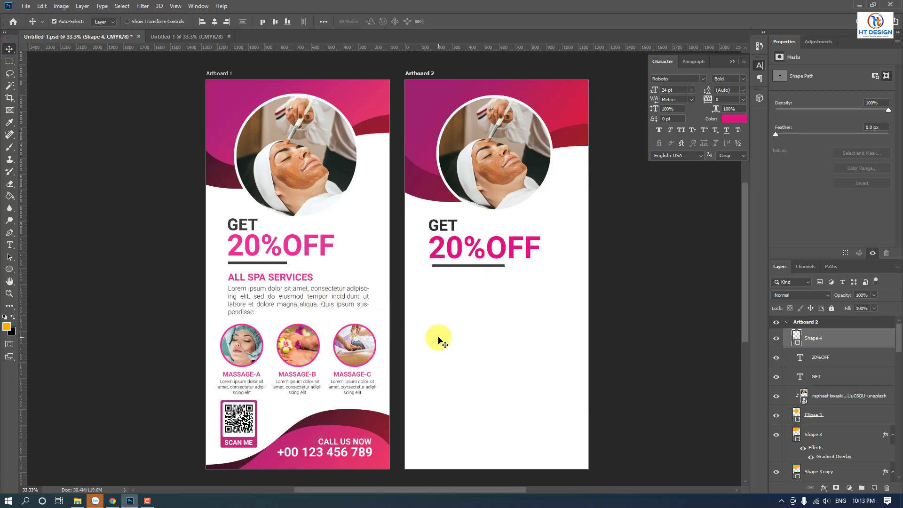
pyautogui.hotkey('ctrl', 't')
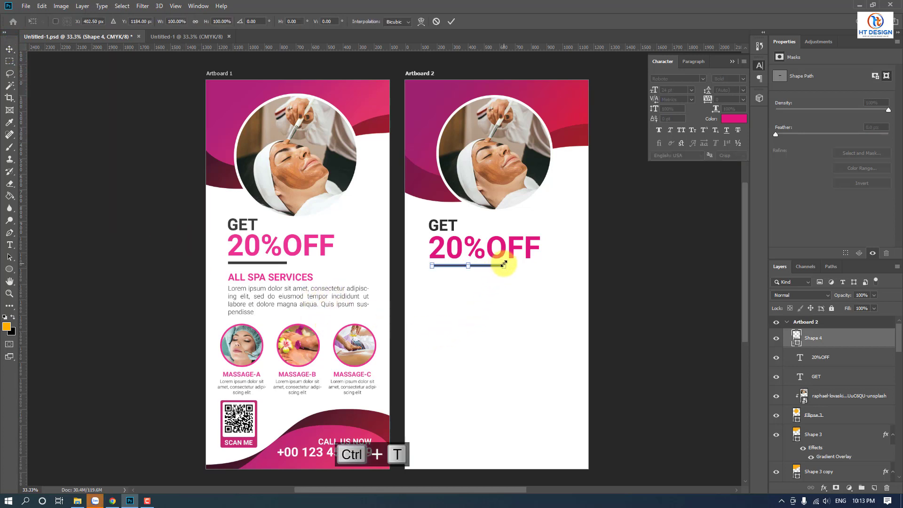
pyautogui.moveTo(505, 266); pyautogui.dragTo(493, 267)
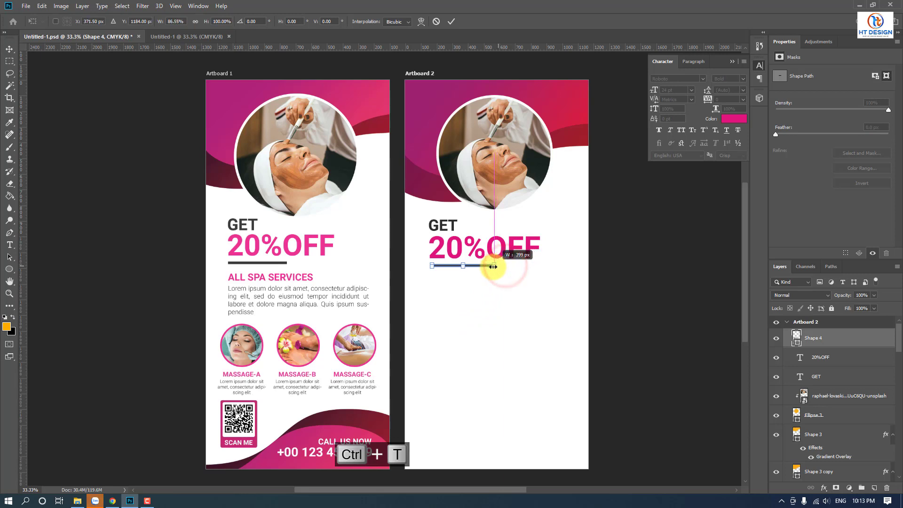
pyautogui.press('Return')
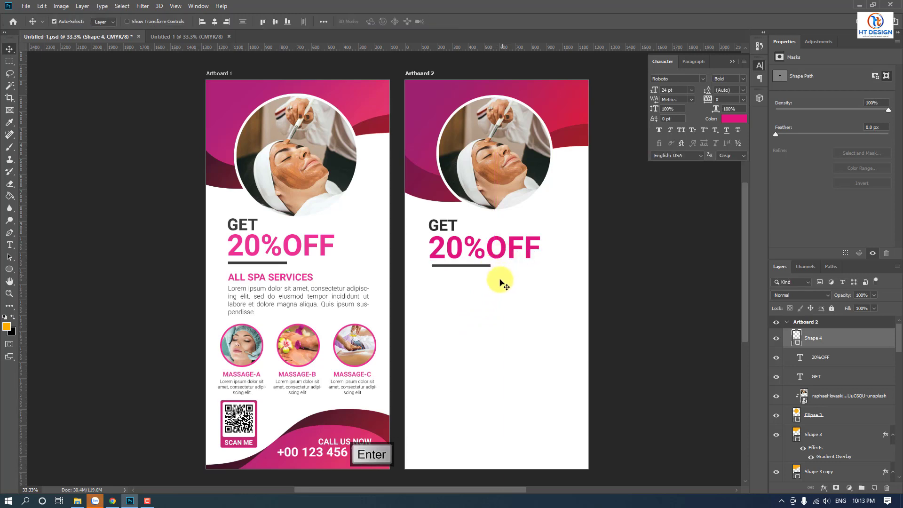
# Step: Add the pink Roboto Bold text ALL SPA SERVICES below the dark grey line
pyautogui.click(9, 244)
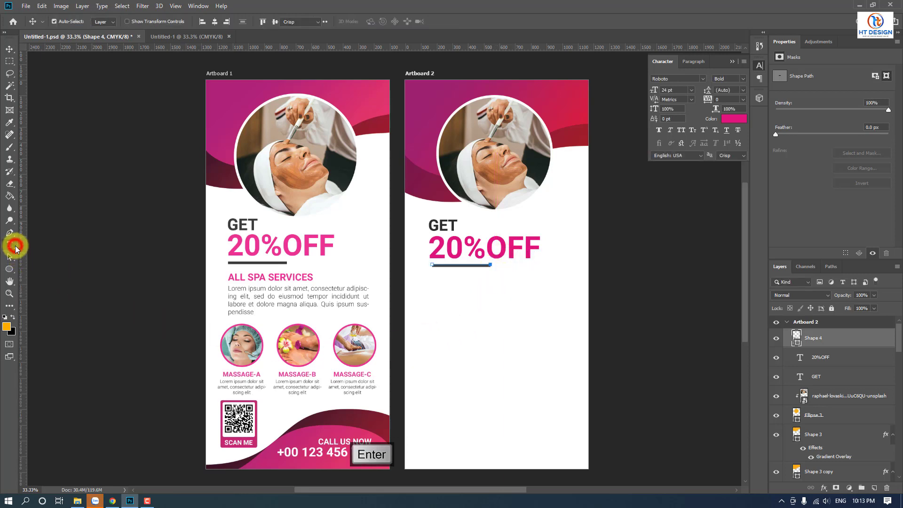
pyautogui.click(430, 285)
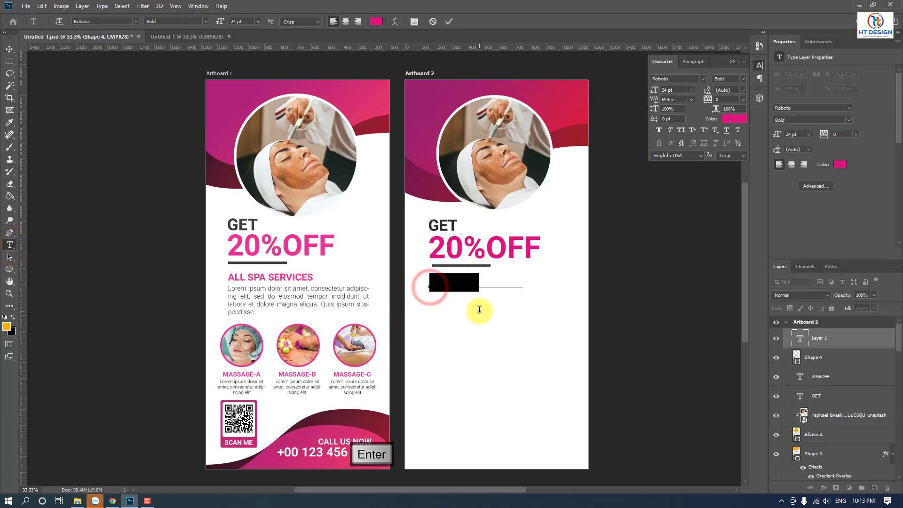
pyautogui.write('aIpsum')
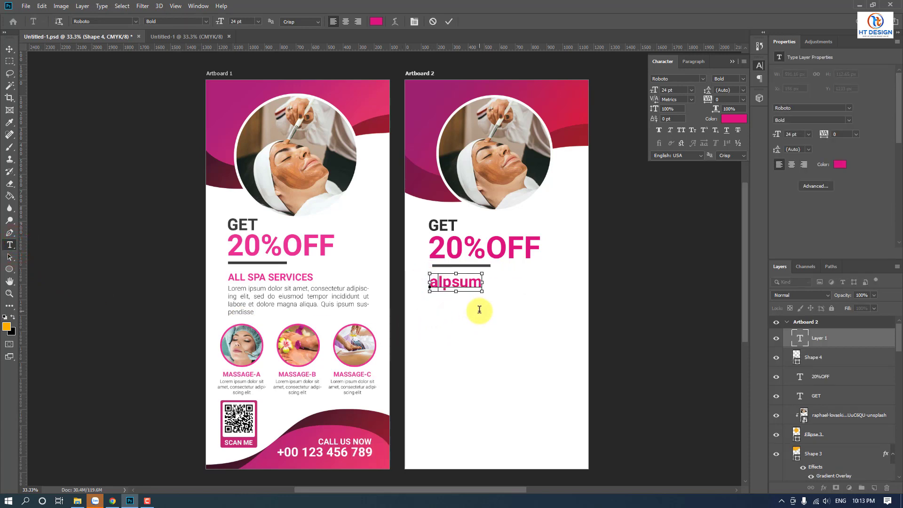
pyautogui.hotkey('ctrl', 'a')
pyautogui.write('a')
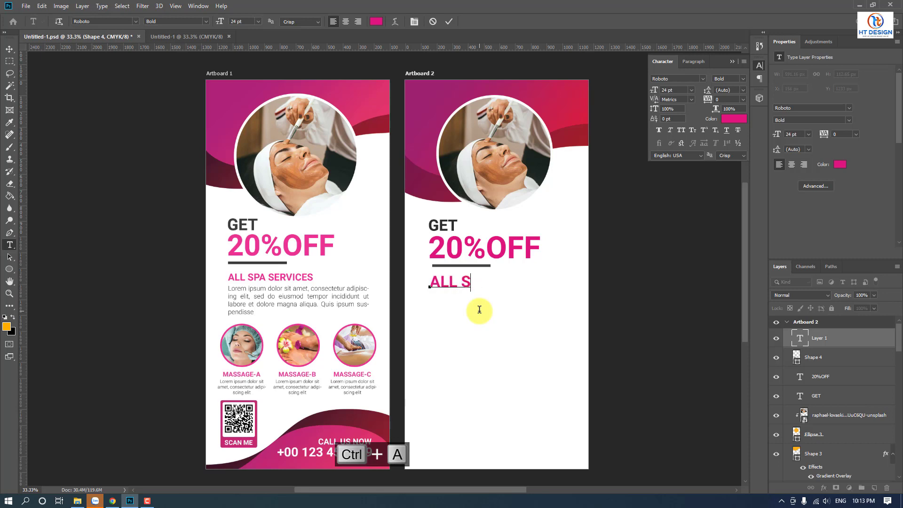
pyautogui.write('LL SPA SERVICES')
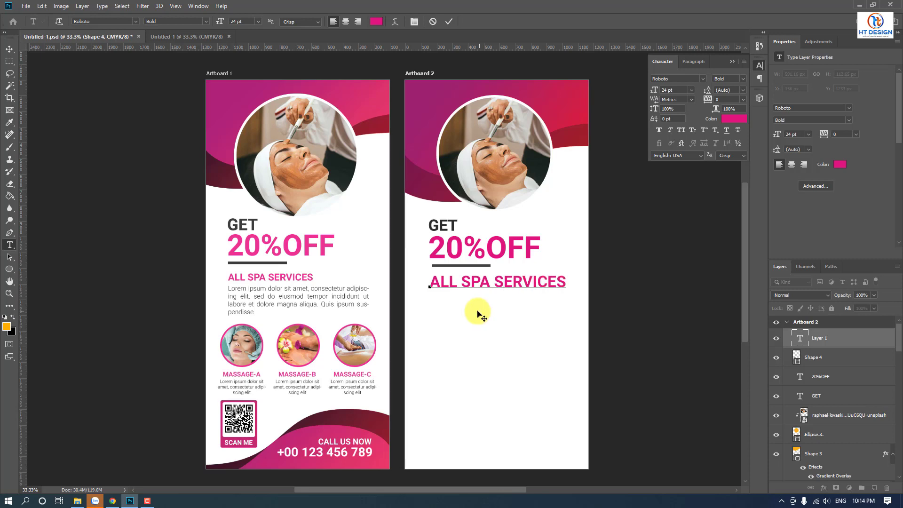
pyautogui.click(9, 48)
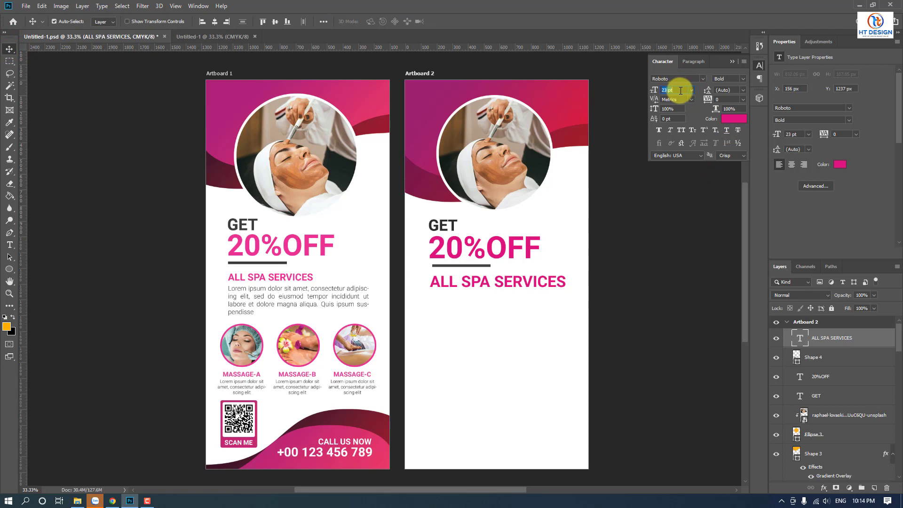
# Step: Set ALL SPA SERVICES to 15 pt and place it just below the dark grey line, flush with the line's left end
pyautogui.press('Down')
pyautogui.press('Down')
pyautogui.press('Down')
pyautogui.press('Down')
pyautogui.press('Down')
pyautogui.press('Down')
pyautogui.press('Down')
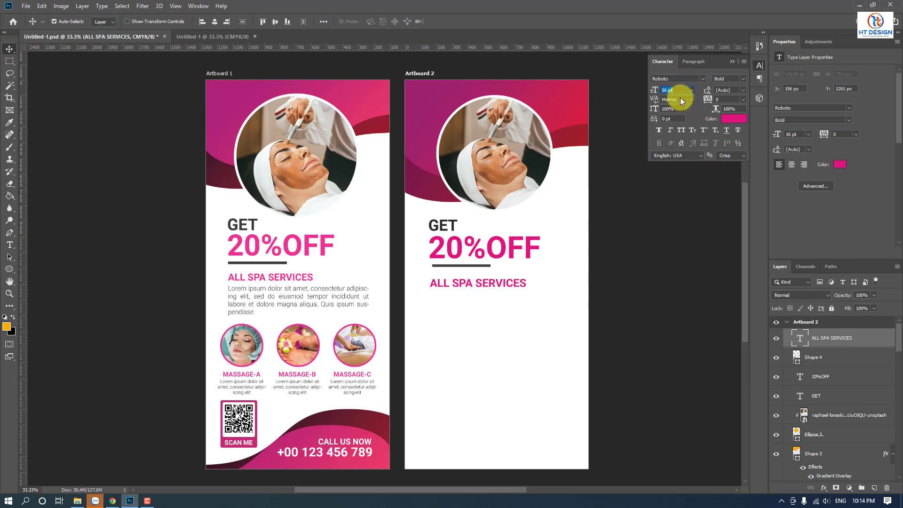
pyautogui.press('Down')
pyautogui.press('Down')
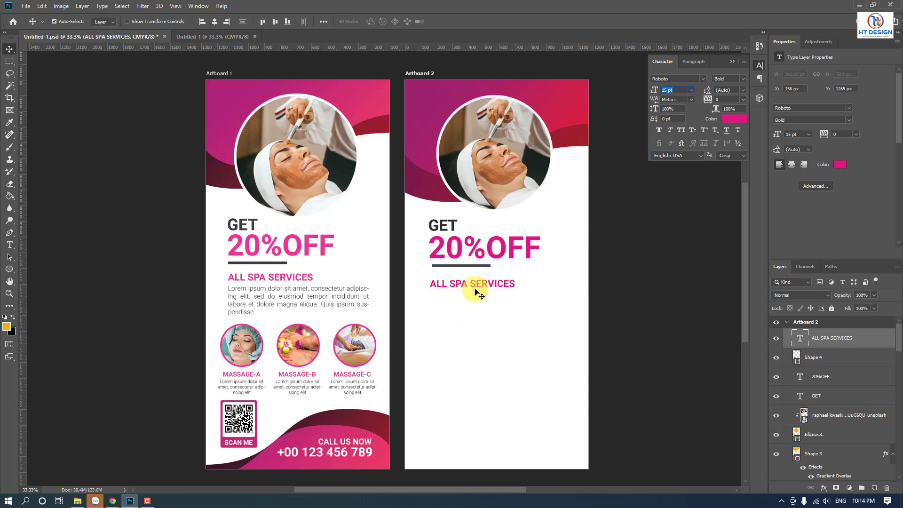
pyautogui.press('Return')
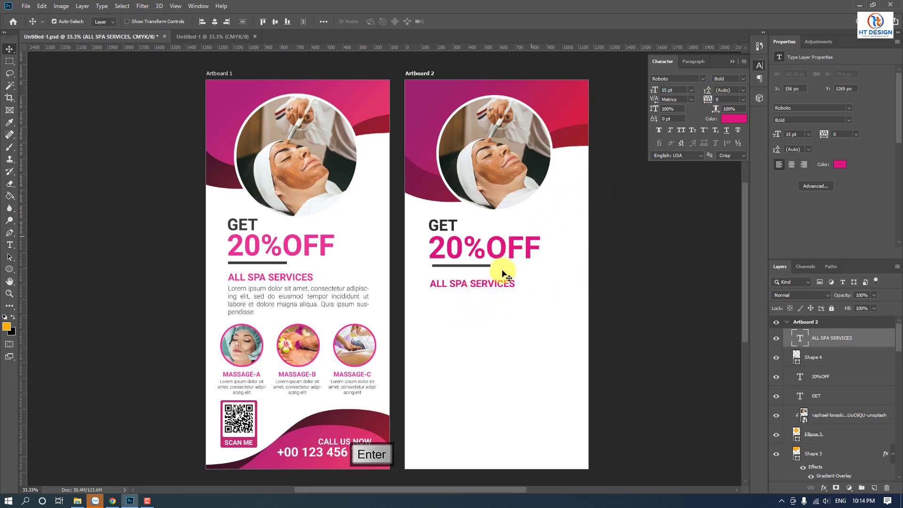
pyautogui.moveTo(487, 286); pyautogui.dragTo(490, 278)
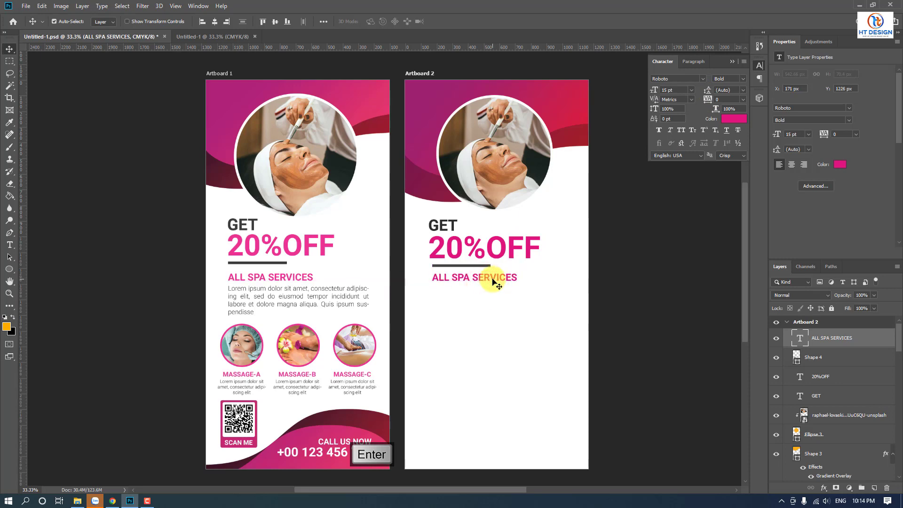
# Step: Add a Lorem ipsum paragraph box about 962 px wide below ALL SPA SERVICES and set its text to 9 pt Roboto Light
pyautogui.press('t')
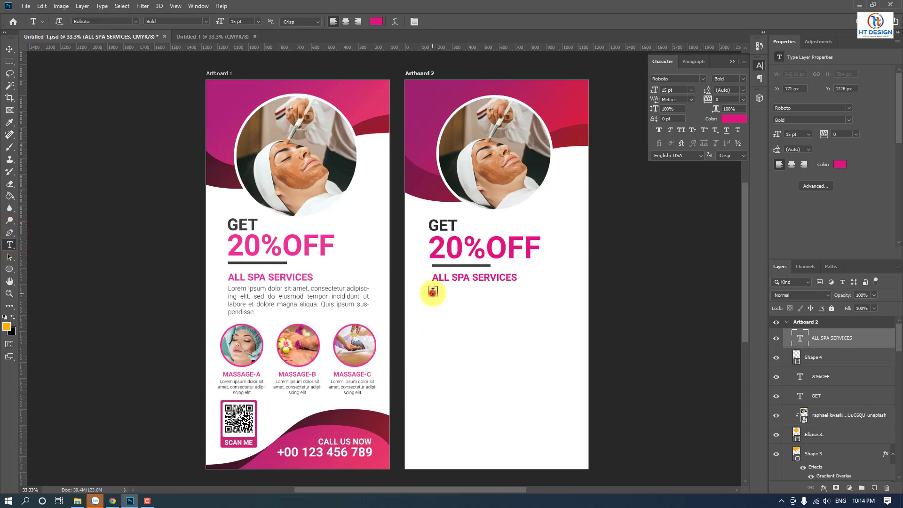
pyautogui.moveTo(432, 292); pyautogui.dragTo(580, 337)
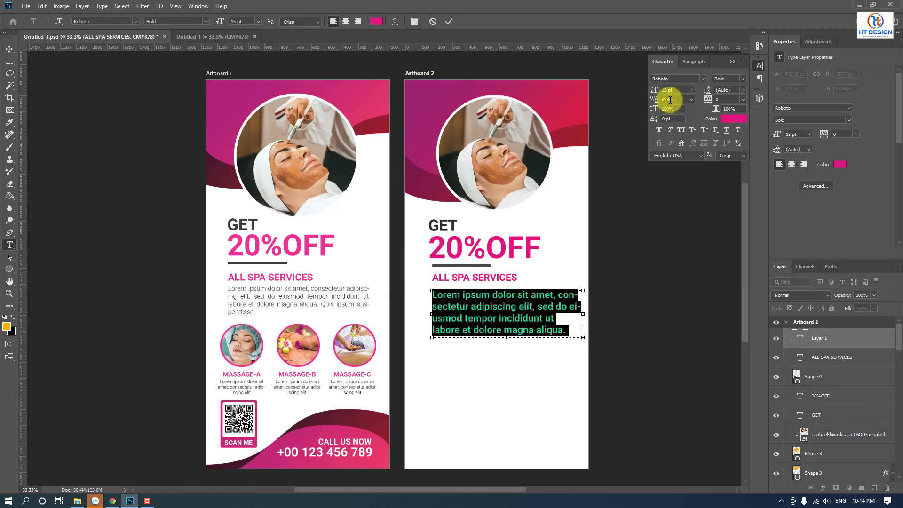
pyautogui.click(744, 79)
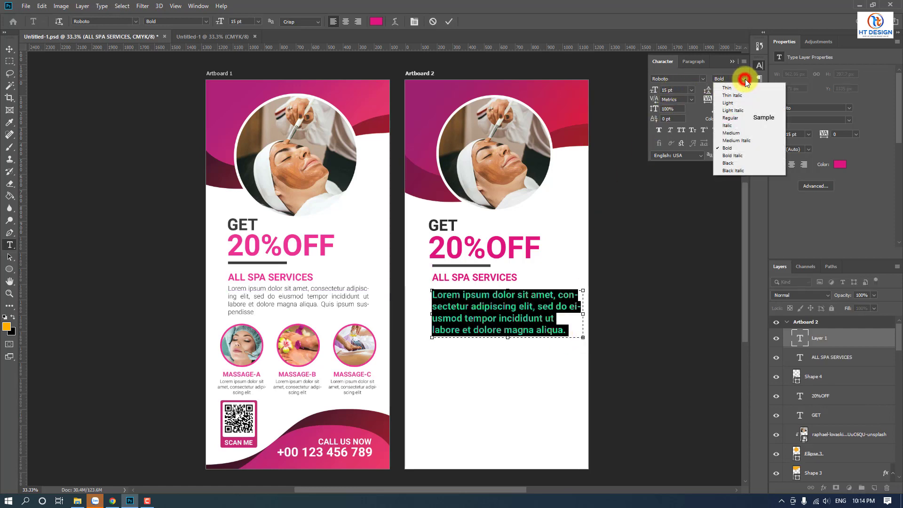
pyautogui.click(735, 103)
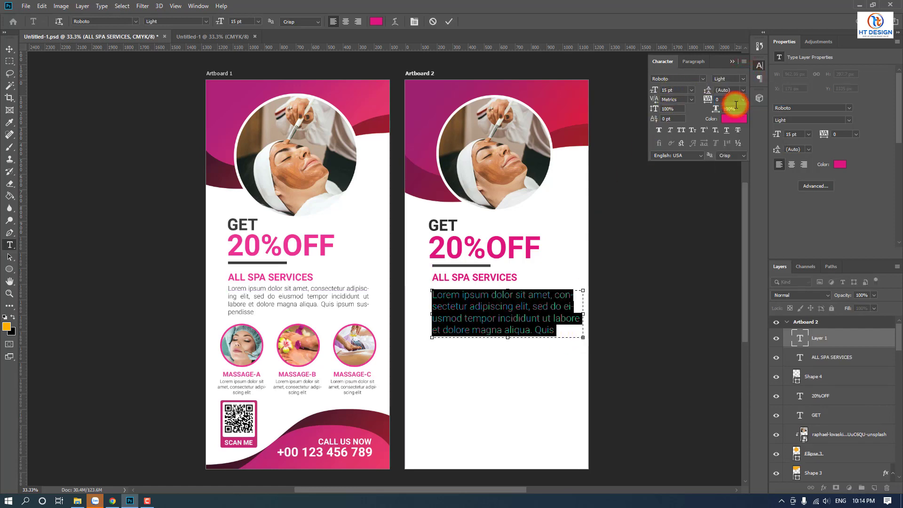
pyautogui.click(683, 91)
pyautogui.press('Down')
pyautogui.press('Down')
pyautogui.press('Down')
pyautogui.press('Down')
pyautogui.press('Down')
pyautogui.press('Down')
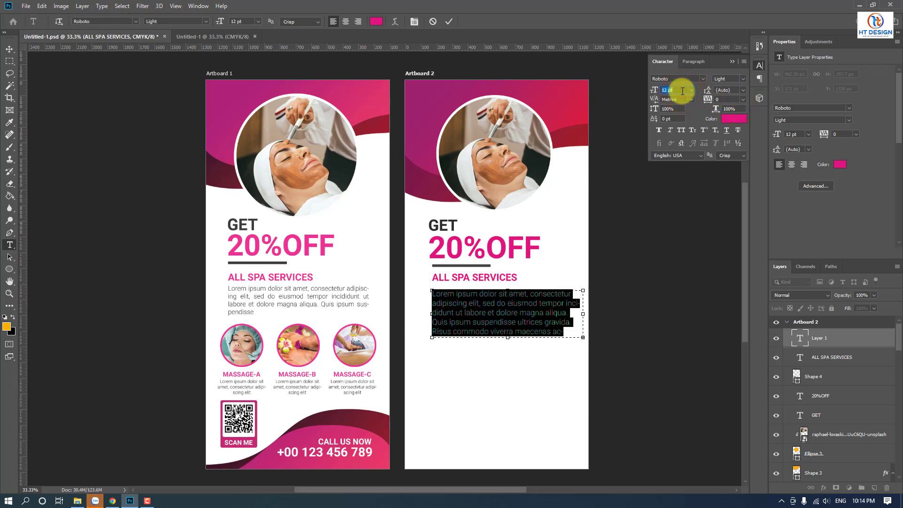
# Step: Justify the Lorem ipsum paragraph with its last line aligned left, and reduce its box height to about 176 px
pyautogui.click(688, 64)
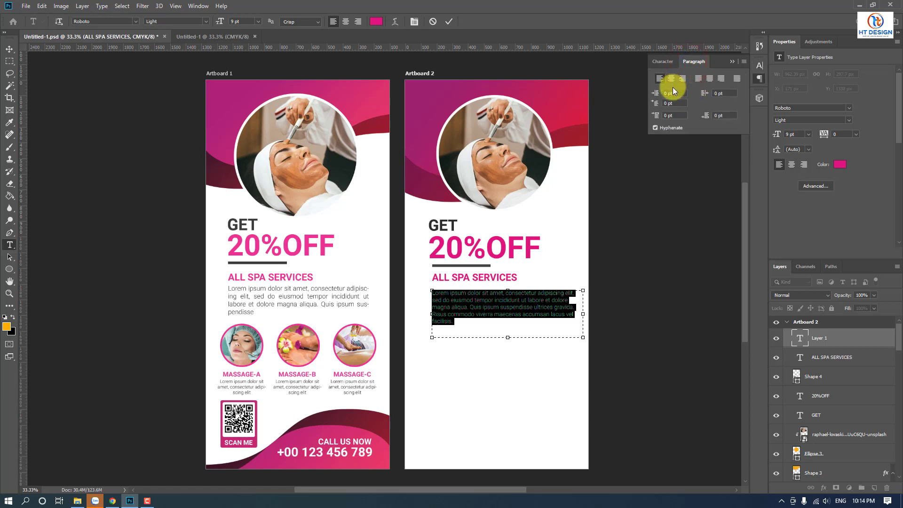
pyautogui.click(696, 80)
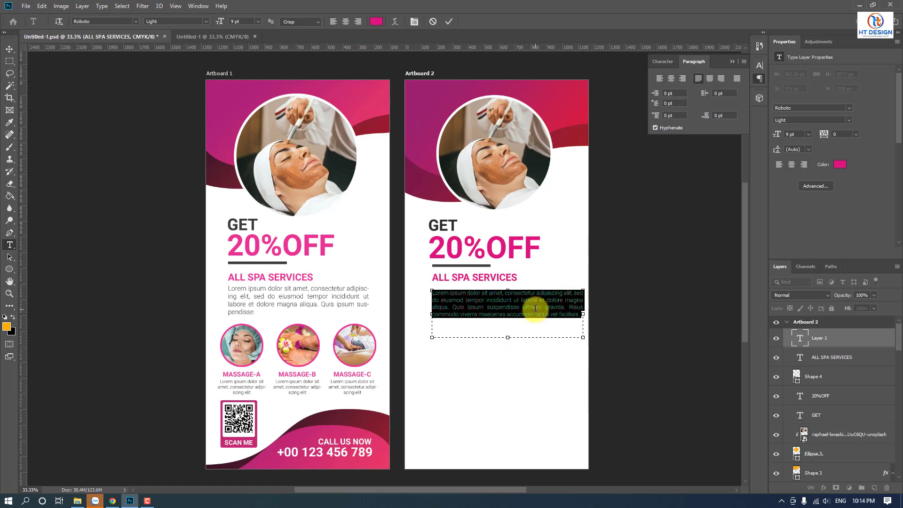
pyautogui.moveTo(509, 337); pyautogui.dragTo(510, 320)
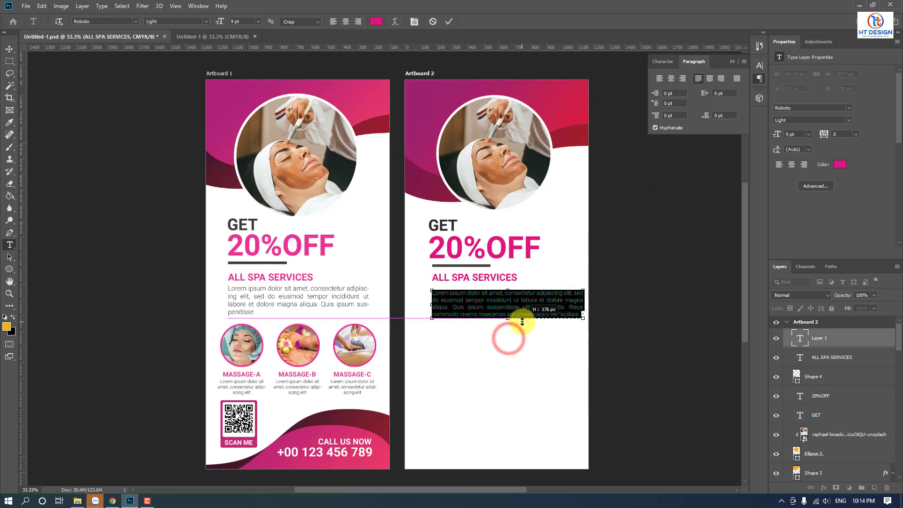
pyautogui.click(9, 50)
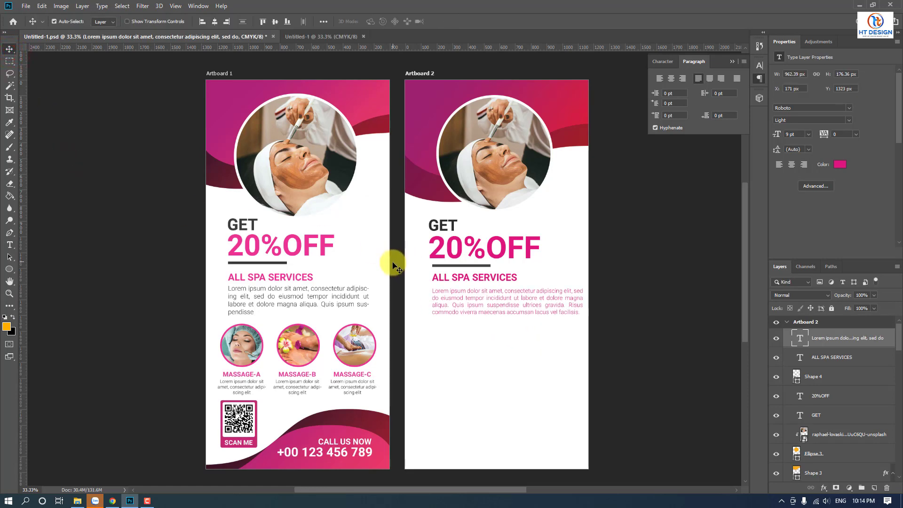
# Step: Nudge the Lorem ipsum paragraph up 18 px, closer to ALL SPA SERVICES
pyautogui.press('Up')
pyautogui.press('Up')
pyautogui.press('Up')
pyautogui.press('Up')
pyautogui.press('Up')
pyautogui.press('Up')
pyautogui.press('Up')
pyautogui.press('Up')
pyautogui.press('Up')
pyautogui.press('Up')
pyautogui.press('Up')
pyautogui.press('Up')
pyautogui.press('Up')
pyautogui.press('Up')
pyautogui.press('Up')
pyautogui.press('Up')
pyautogui.press('Up')
pyautogui.press('Up')
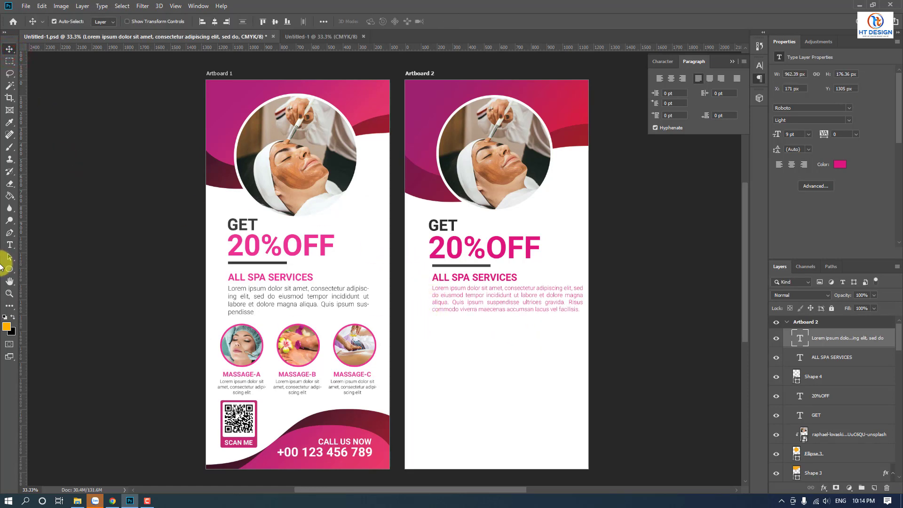
# Step: Narrow the Lorem ipsum paragraph's box slightly from its right side and extend it downward to fit a fifth line
pyautogui.click(14, 246)
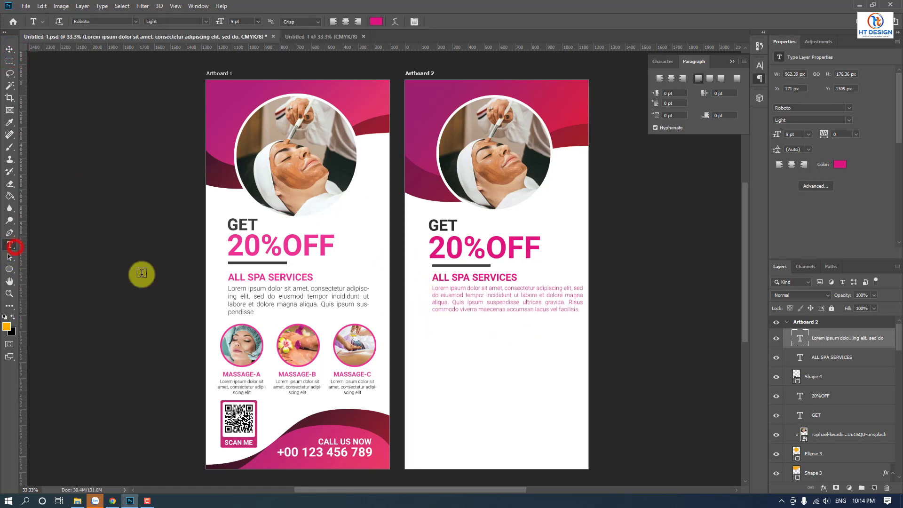
pyautogui.click(480, 296)
pyautogui.moveTo(579, 299); pyautogui.dragTo(570, 299)
pyautogui.moveTo(502, 316); pyautogui.dragTo(501, 323)
pyautogui.moveTo(571, 306); pyautogui.dragTo(577, 304)
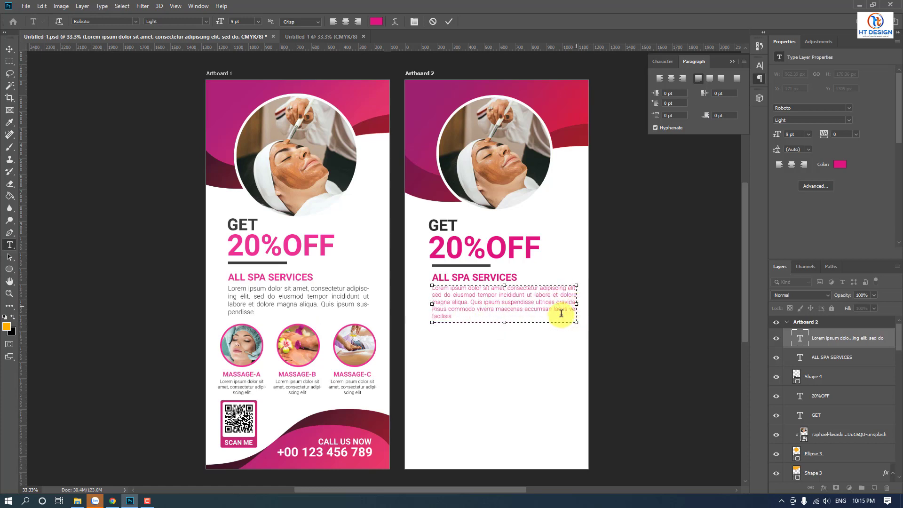
# Step: Recolour the Lorem ipsum paragraph text dark grey (#303030)
pyautogui.click(10, 50)
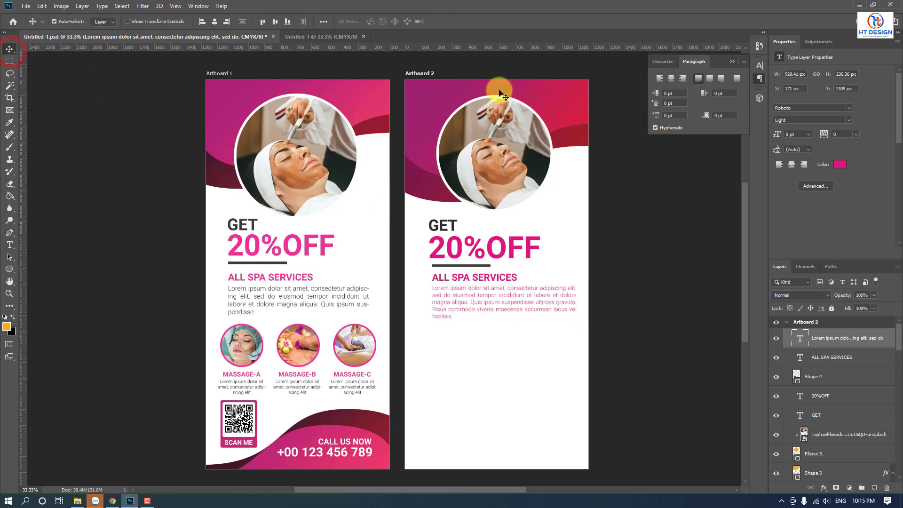
pyautogui.click(654, 64)
pyautogui.click(728, 117)
pyautogui.moveTo(583, 185); pyautogui.dragTo(573, 181)
pyautogui.click(780, 80)
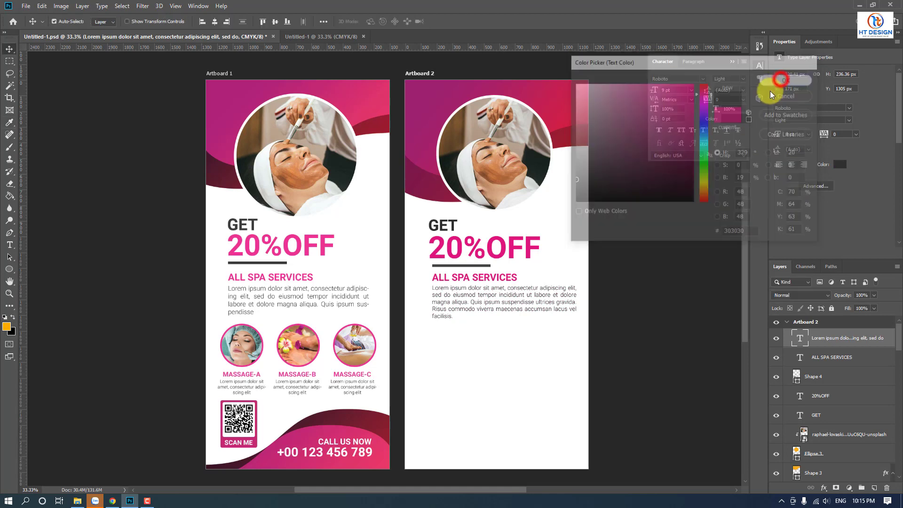
# Step: Align the left edges of GET, 20%OFF, the divider, ALL SPA SERVICES and the paragraph, and nudge them together slightly left
pyautogui.moveTo(396, 325); pyautogui.dragTo(470, 214)
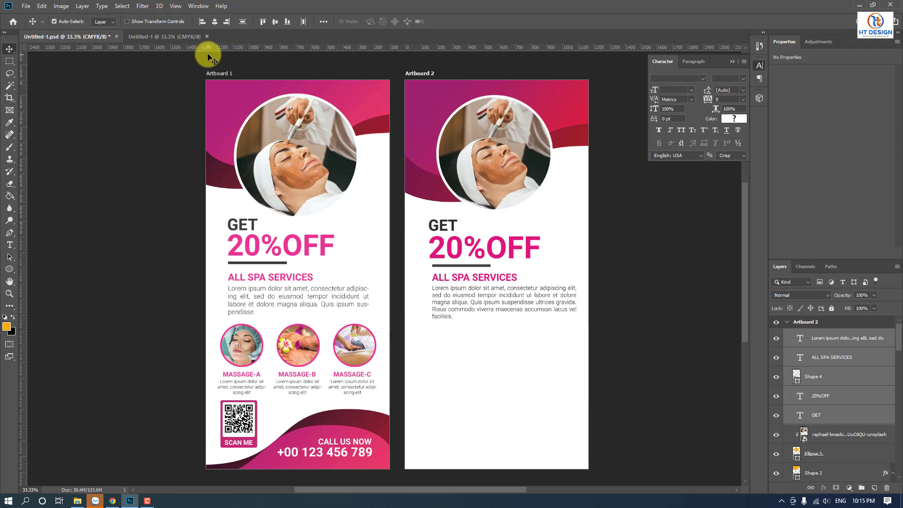
pyautogui.click(203, 23)
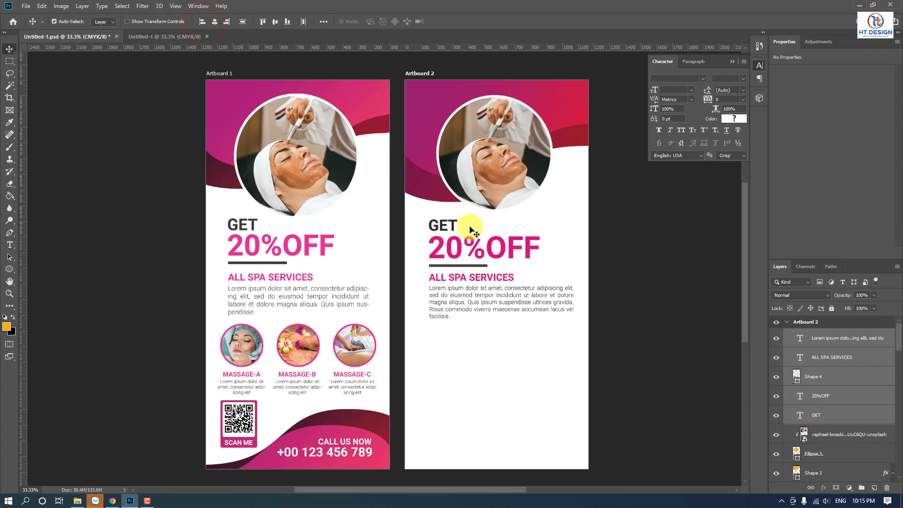
pyautogui.press('Left')
pyautogui.press('Left')
pyautogui.press('Left')
pyautogui.press('Left')
pyautogui.press('Left')
pyautogui.press('Left')
pyautogui.press('Left')
pyautogui.press('Left')
pyautogui.press('Left')
pyautogui.press('Left')
pyautogui.press('Left')
pyautogui.press('Left')
pyautogui.press('Left')
pyautogui.press('Left')
pyautogui.press('Left')
pyautogui.press('Left')
pyautogui.press('Left')
pyautogui.press('Left')
pyautogui.press('Left')
pyautogui.press('Left')
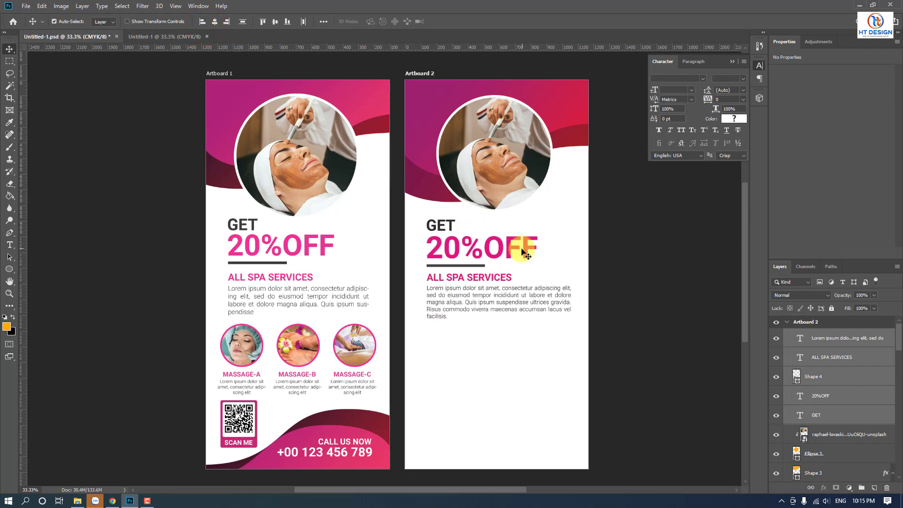
pyautogui.press('Left')
pyautogui.press('Left')
pyautogui.press('Left')
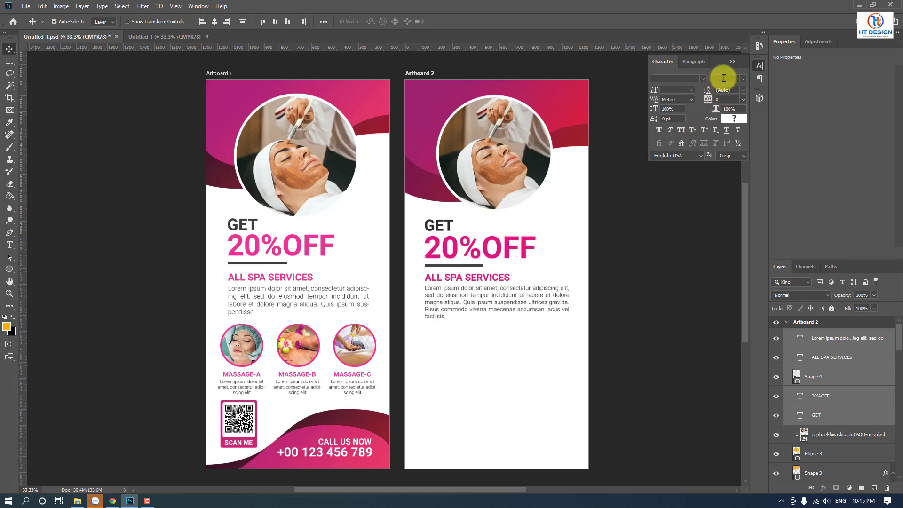
# Step: Nudge the aligned headline, divider, subheading and paragraph up slightly as a group
pyautogui.click(733, 61)
pyautogui.press('Up')
pyautogui.press('Up')
pyautogui.press('Up')
pyautogui.press('Up')
pyautogui.press('Up')
pyautogui.press('Up')
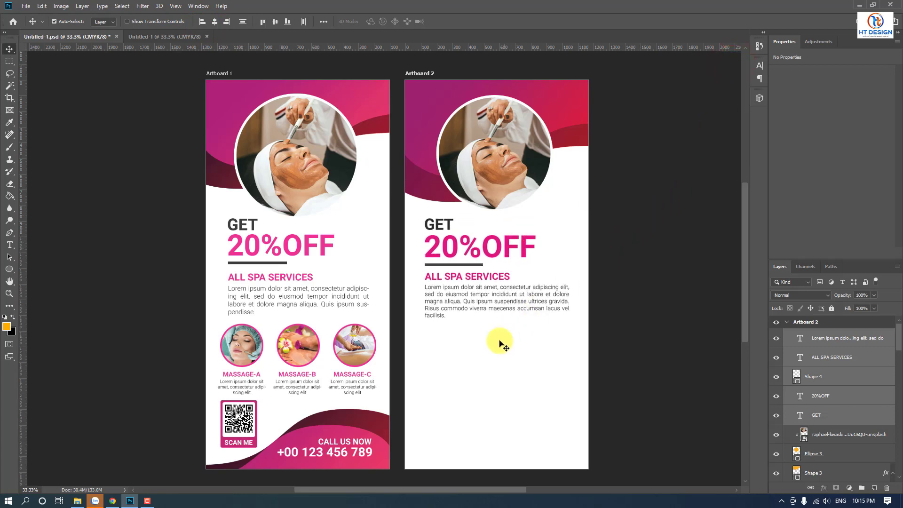
# Step: Set the Ellipse tool's fill to white and its stroke to pink
pyautogui.click(9, 270)
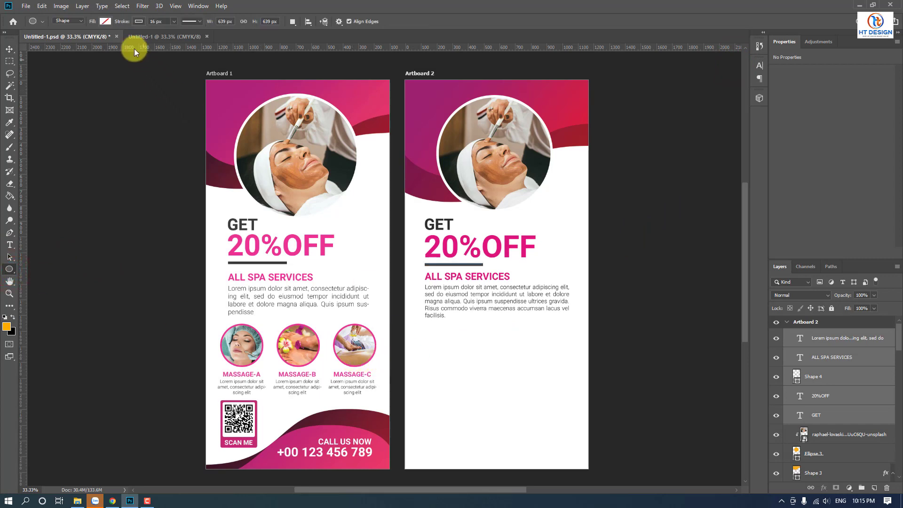
pyautogui.click(105, 21)
pyautogui.click(65, 70)
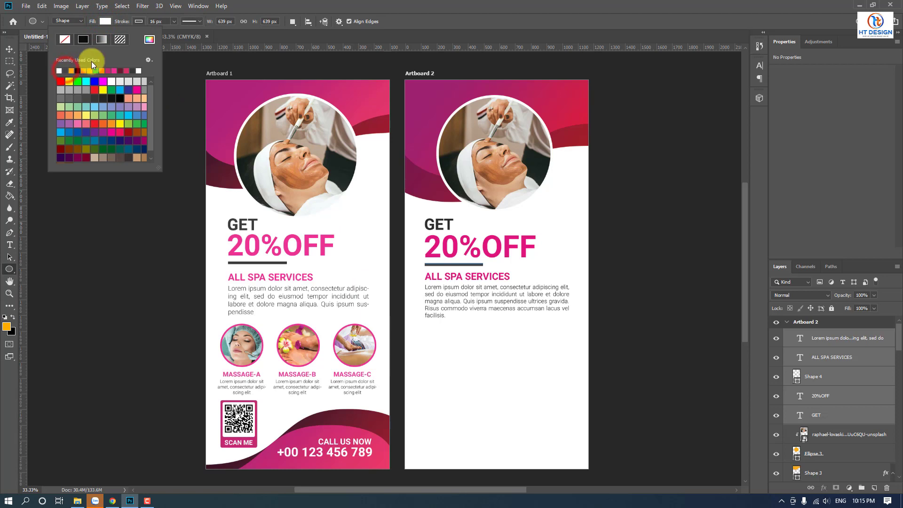
pyautogui.click(140, 22)
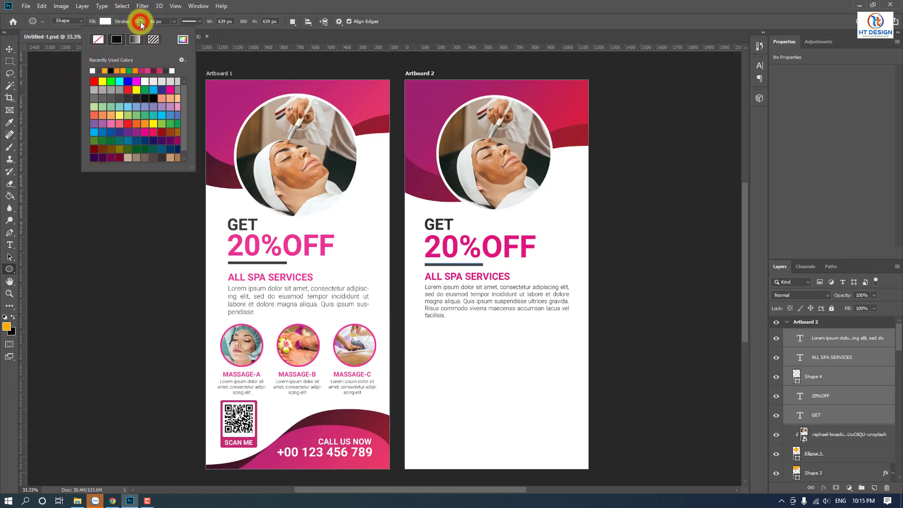
pyautogui.click(149, 71)
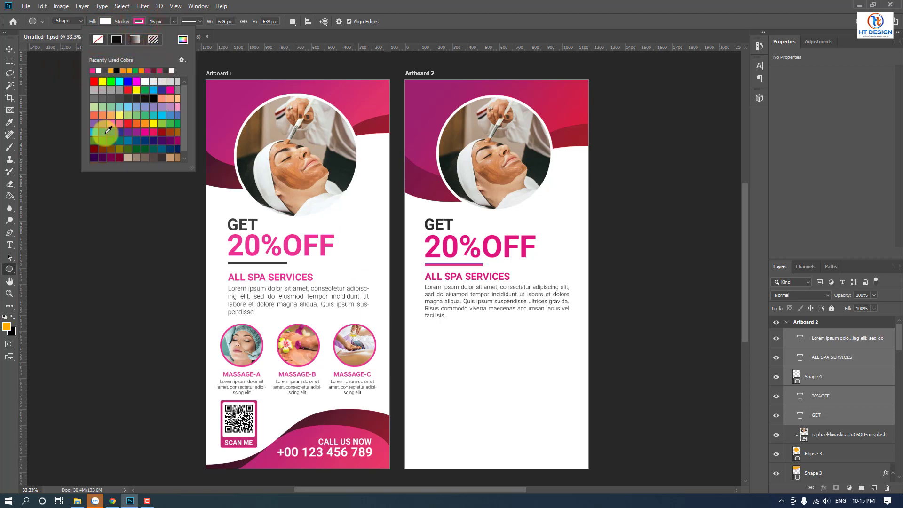
pyautogui.click(9, 49)
pyautogui.click(10, 49)
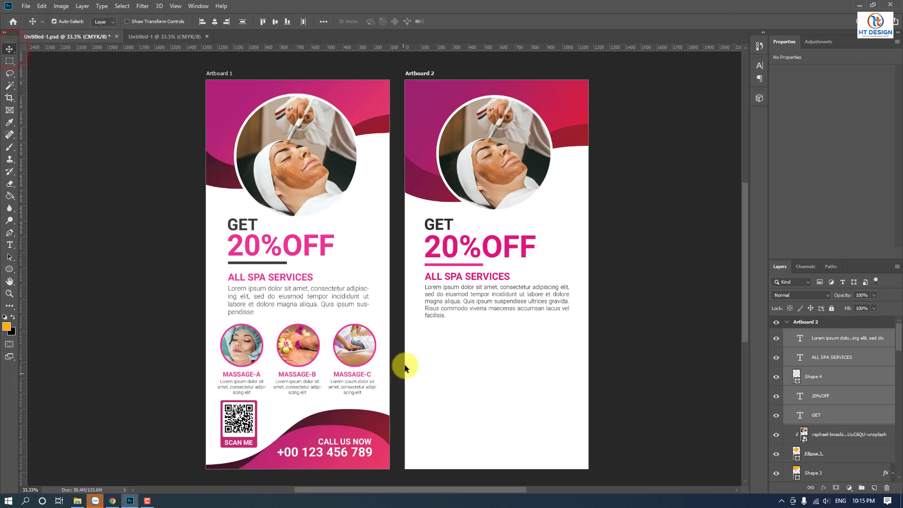
# Step: Draw a circle about 261 px across below the paragraph and move it to about X 86 px, Y 1572 px
pyautogui.click(12, 270)
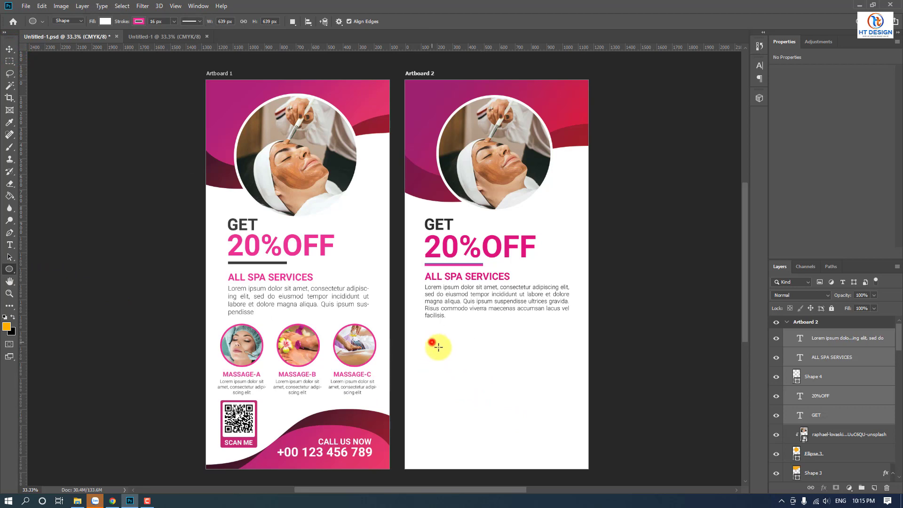
pyautogui.moveTo(432, 344); pyautogui.dragTo(473, 395)
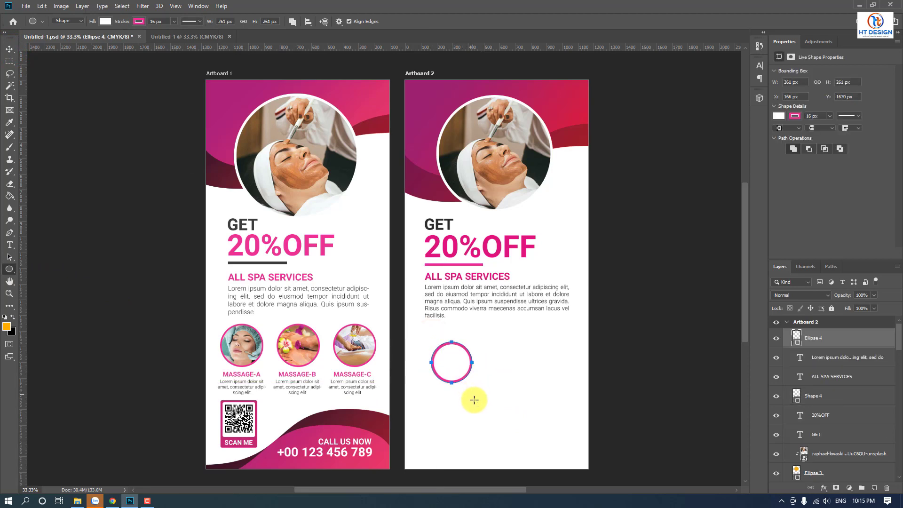
pyautogui.click(12, 50)
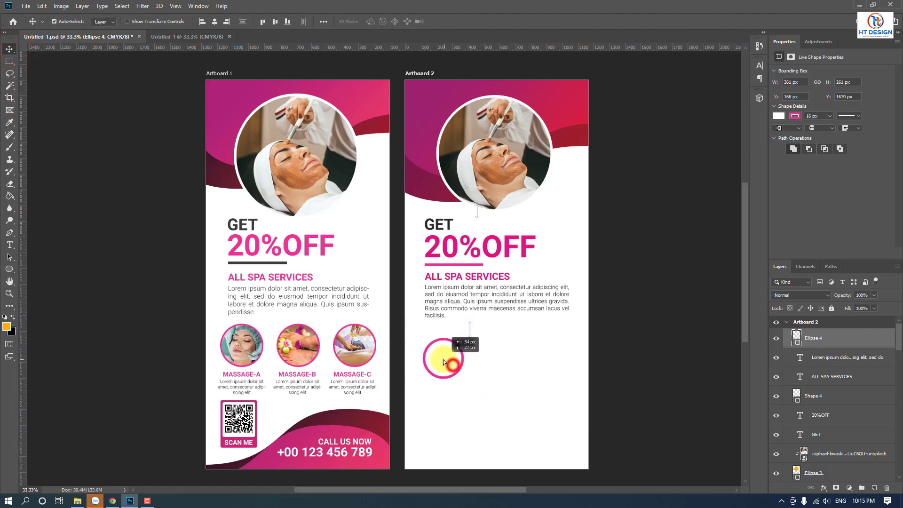
pyautogui.moveTo(444, 360); pyautogui.dragTo(442, 350)
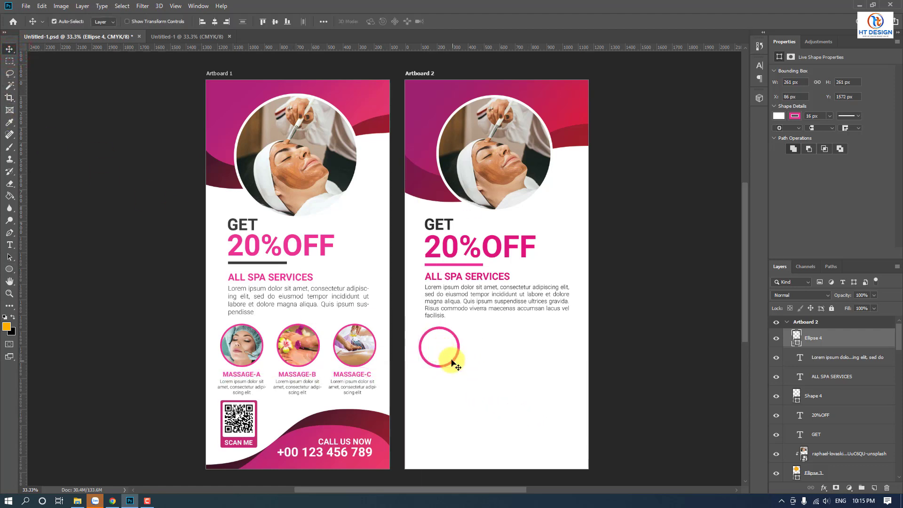
# Step: Place the teal-cap facial treatment photo from New folder (12) as an embedded image, scale it to 1.89% and position it over the circle
pyautogui.click(25, 6)
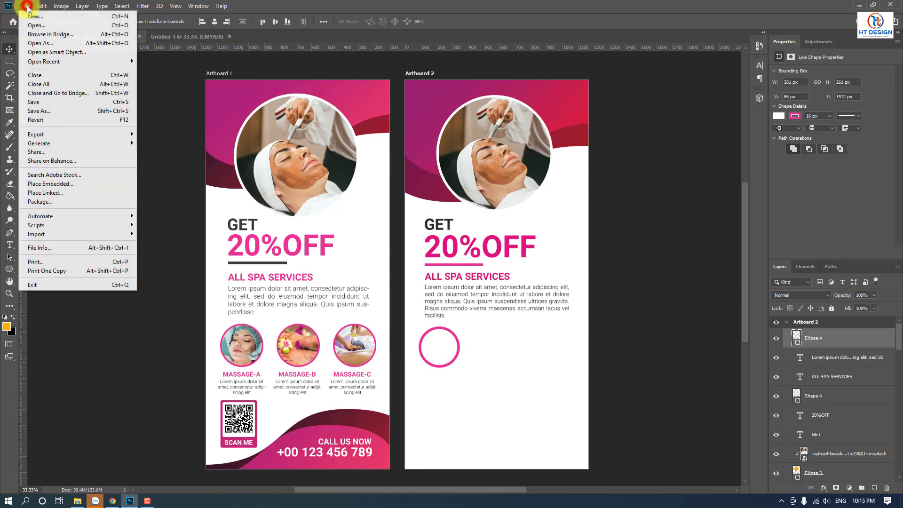
pyautogui.click(69, 189)
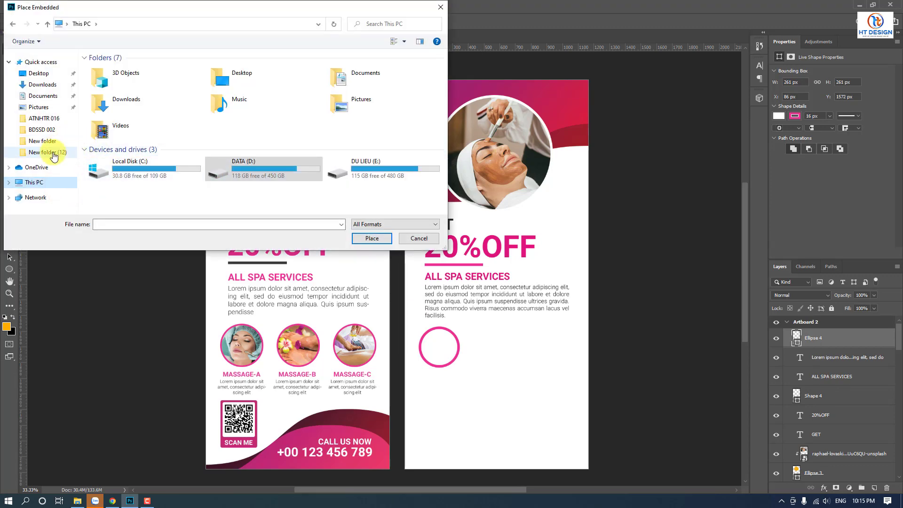
pyautogui.click(53, 153)
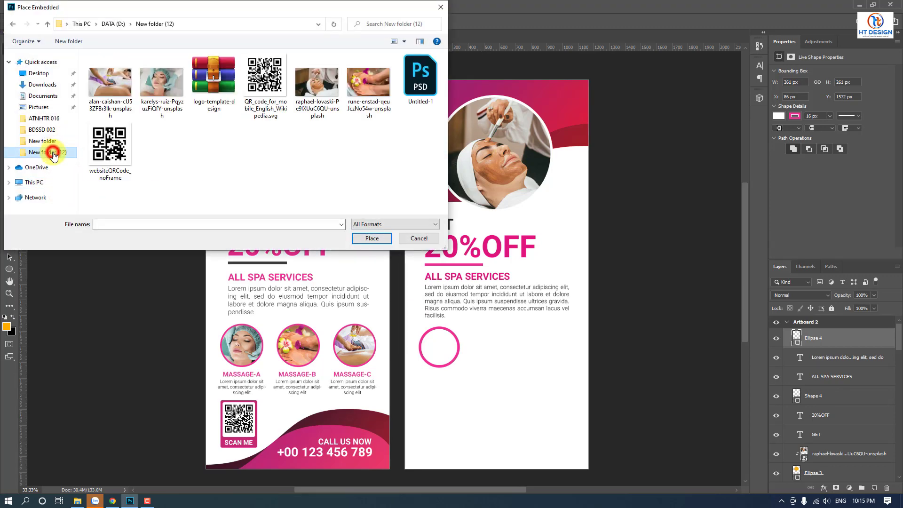
pyautogui.doubleClick(158, 92)
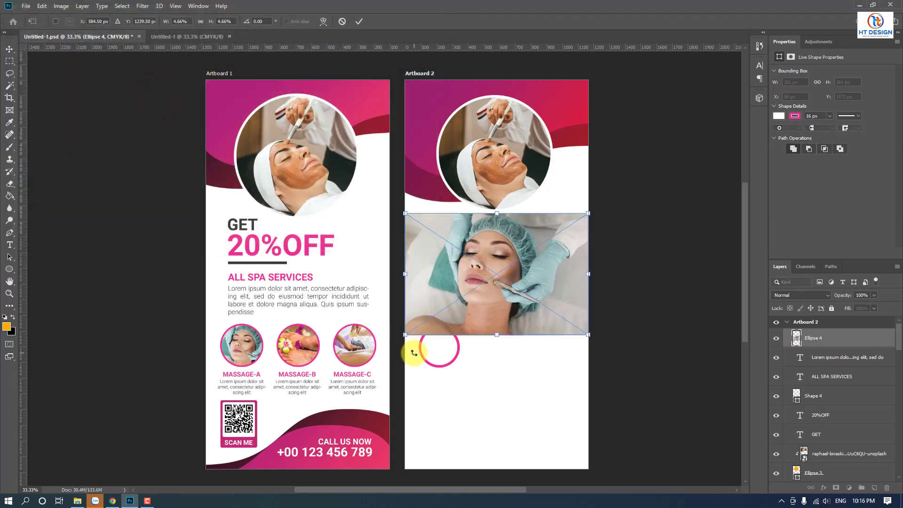
pyautogui.moveTo(589, 214); pyautogui.dragTo(472, 279)
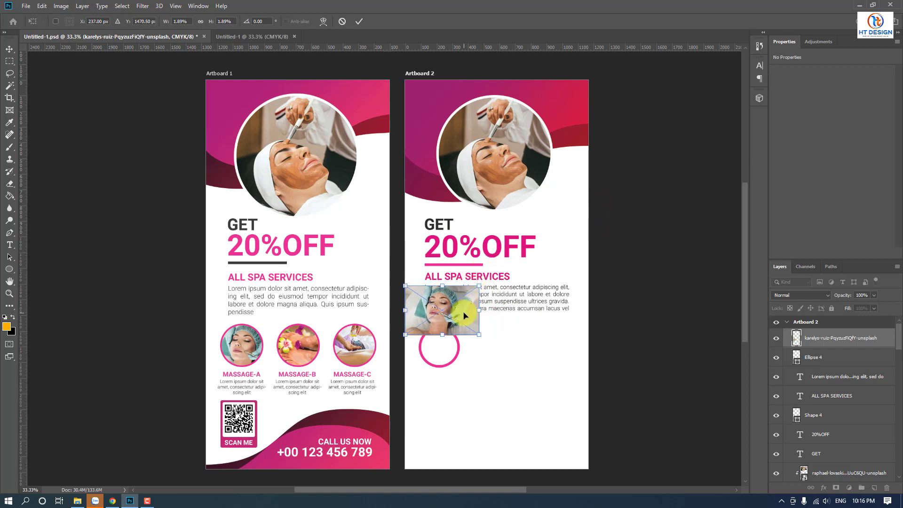
pyautogui.moveTo(465, 311); pyautogui.dragTo(461, 355)
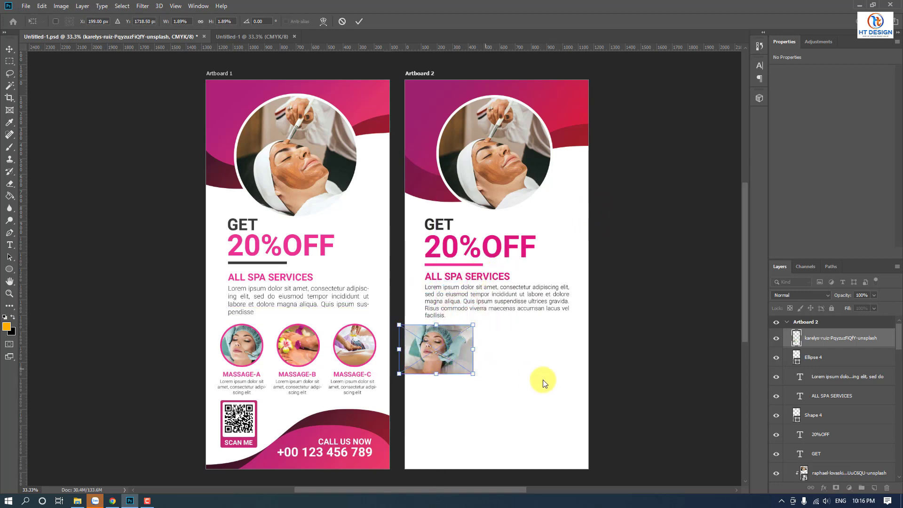
pyautogui.press('Return')
# Step: Clip the facial treatment photo to the circle below it and scale it down to about 425 x 283 px
pyautogui.rightClick(837, 343)
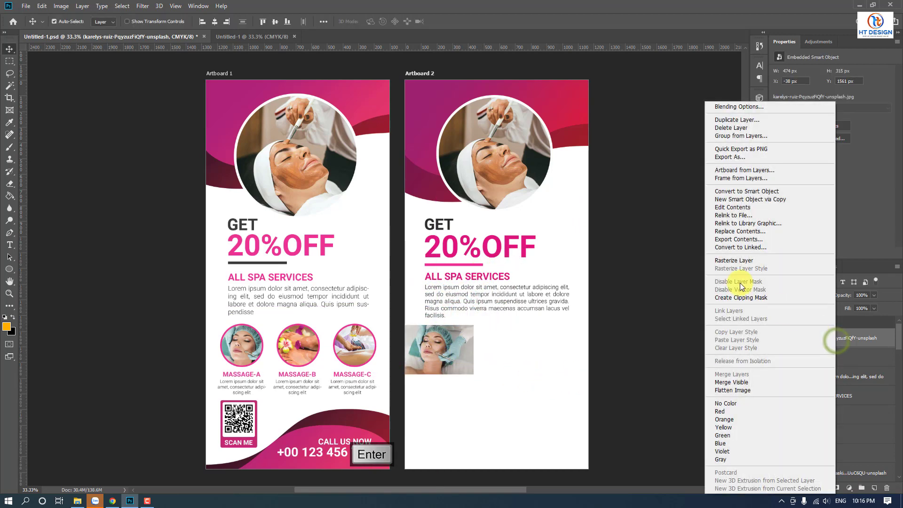
pyautogui.click(740, 299)
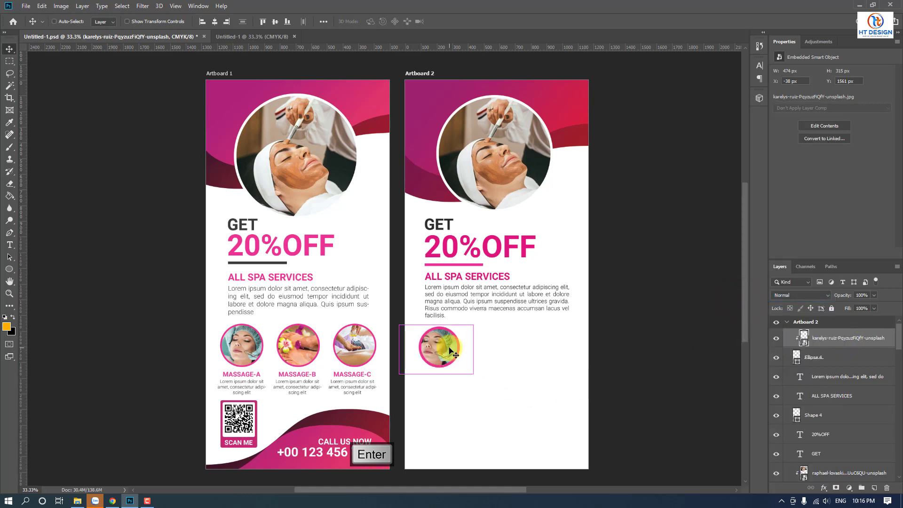
pyautogui.hotkey('ctrl', 't')
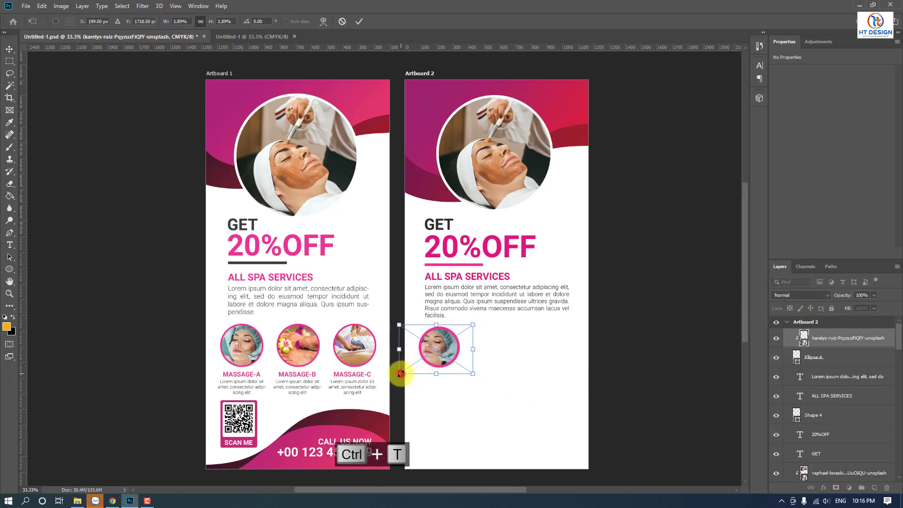
pyautogui.moveTo(400, 374); pyautogui.dragTo(411, 372)
pyautogui.press('Return')
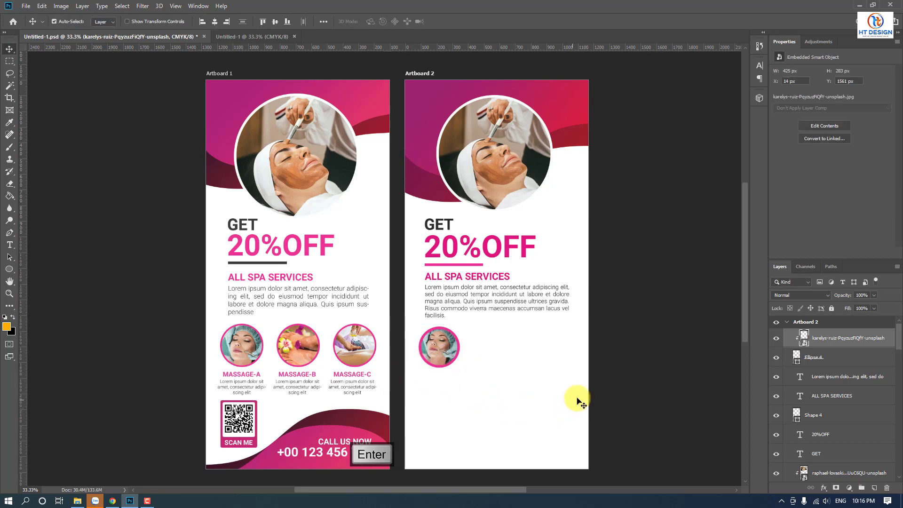
# Step: Set the stroke width of the circle behind the facial treatment photo to 11 px
pyautogui.click(816, 359)
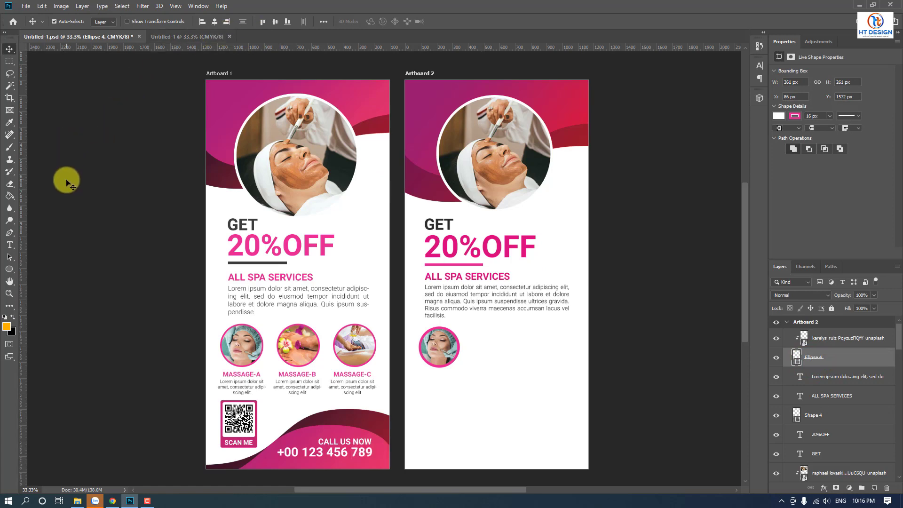
pyautogui.click(9, 272)
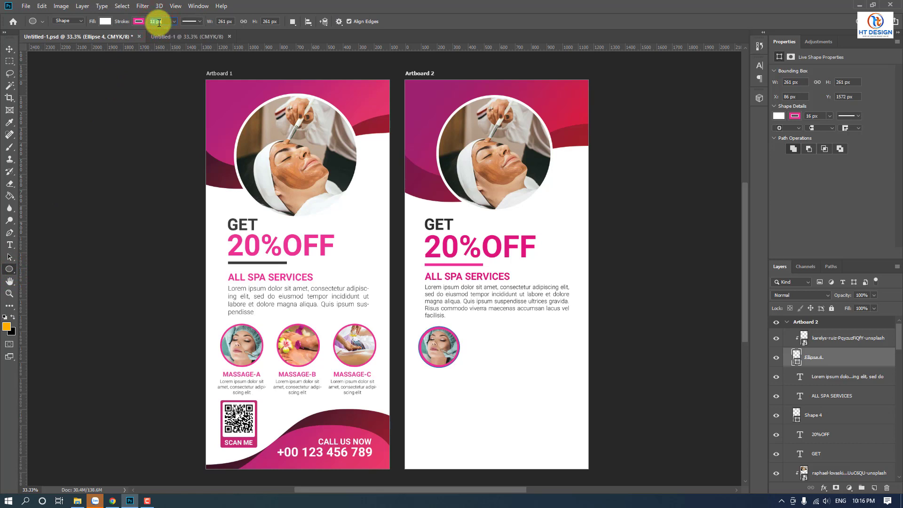
pyautogui.press('Return')
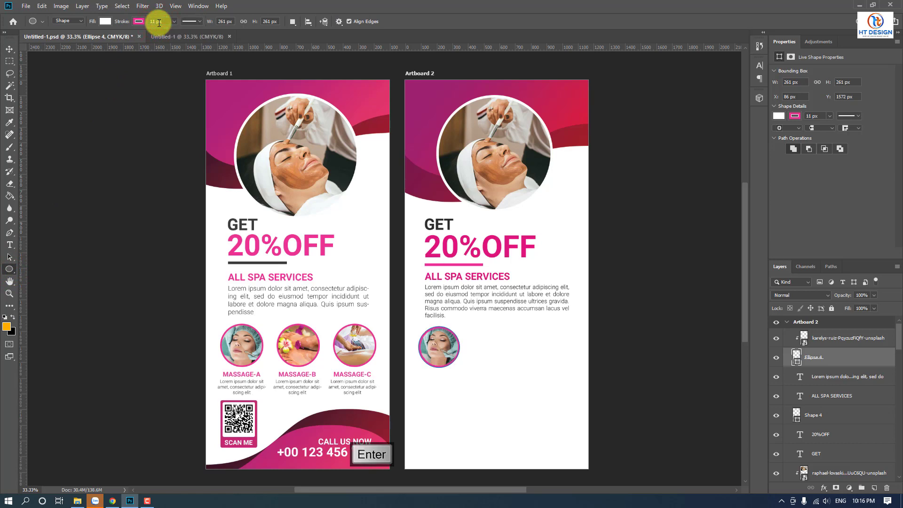
pyautogui.click(9, 49)
pyautogui.hotkey('ctrl', '+')
pyautogui.hotkey('ctrl', '+')
pyautogui.hotkey('ctrl', '+')
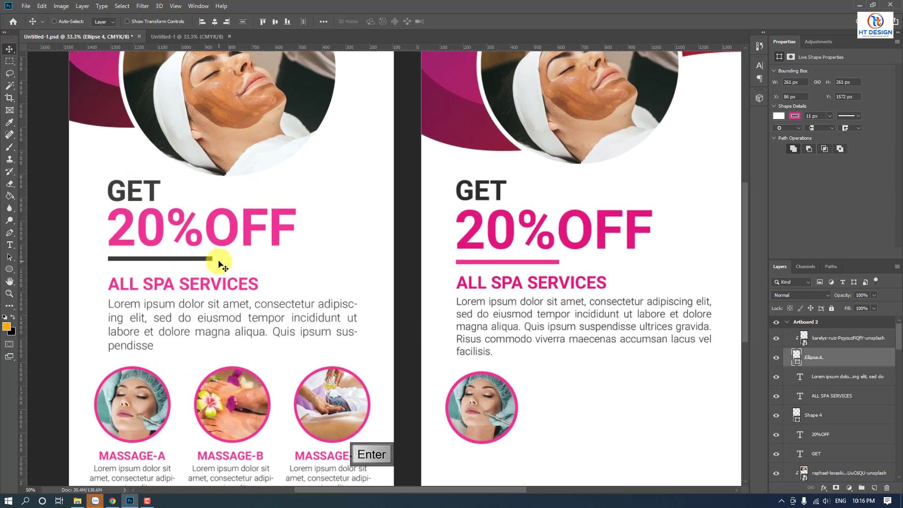
pyautogui.moveTo(278, 295); pyautogui.dragTo(265, 117)
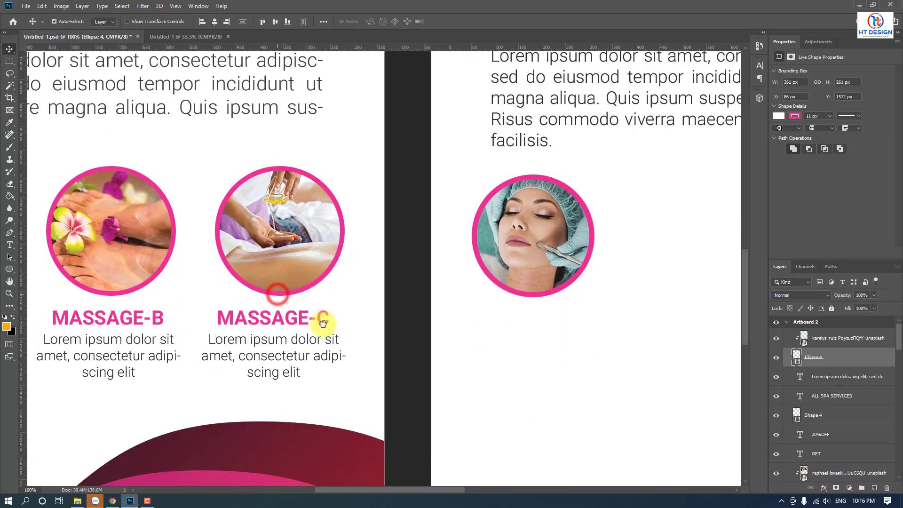
pyautogui.moveTo(324, 325)
pyautogui.mouseDown()
pyautogui.moveTo(391, 315)
pyautogui.moveTo(316, 323)
pyautogui.mouseUp()
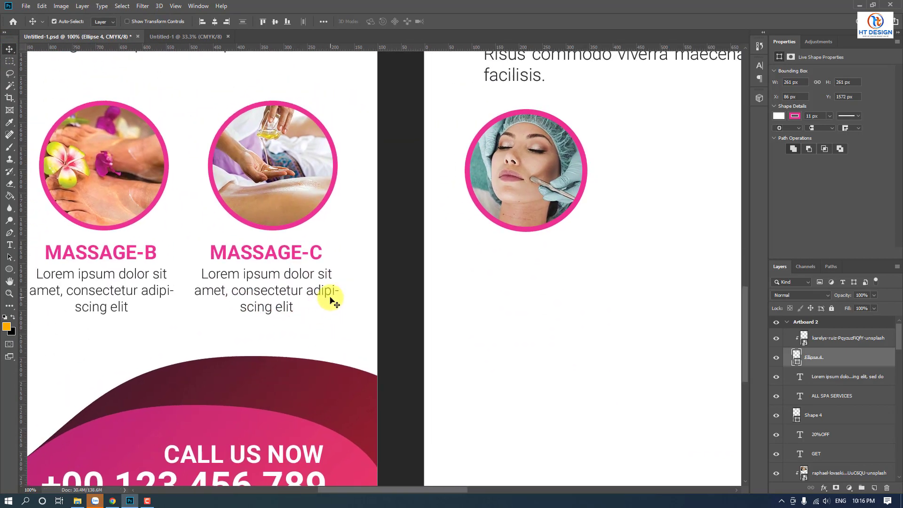
pyautogui.press('t')
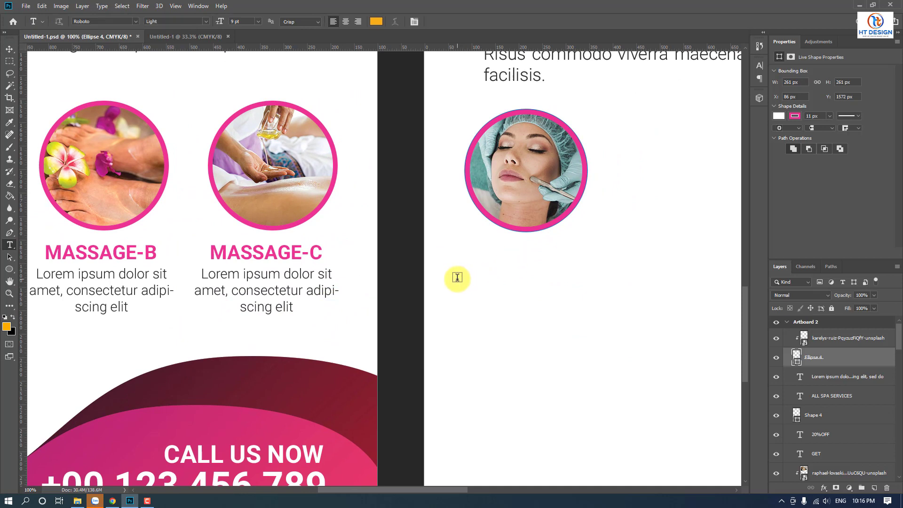
pyautogui.click(9, 244)
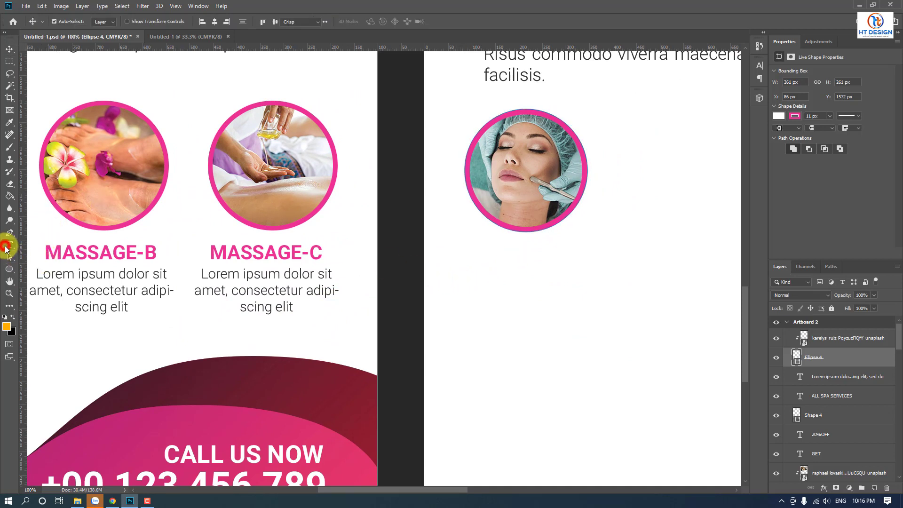
pyautogui.click(477, 267)
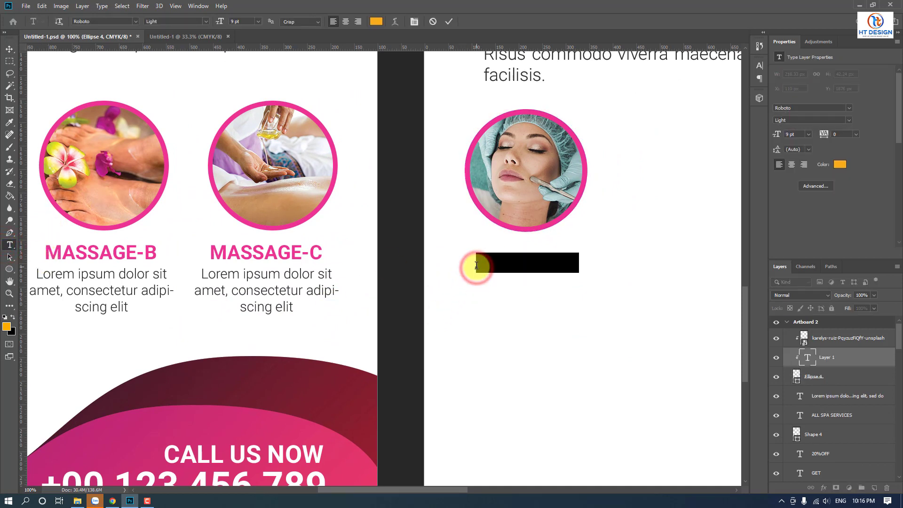
pyautogui.press('BackSpace')
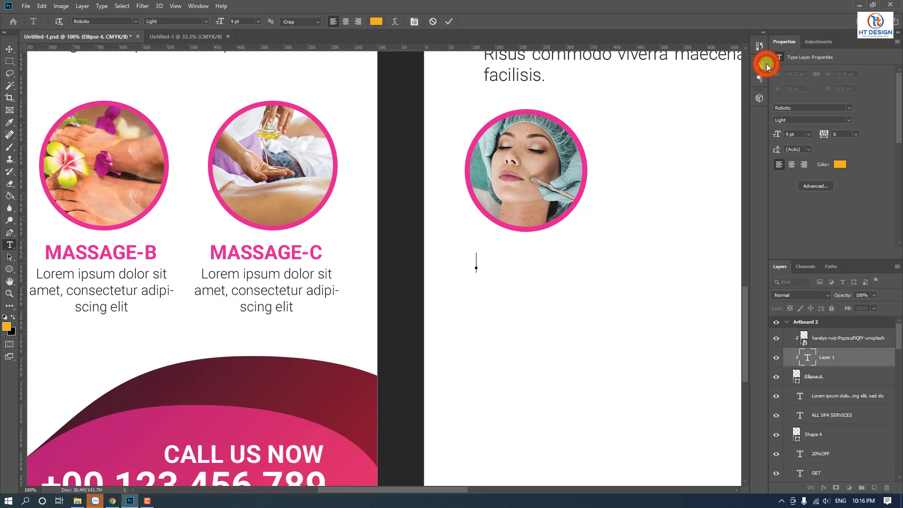
pyautogui.moveTo(833, 358); pyautogui.dragTo(887, 490)
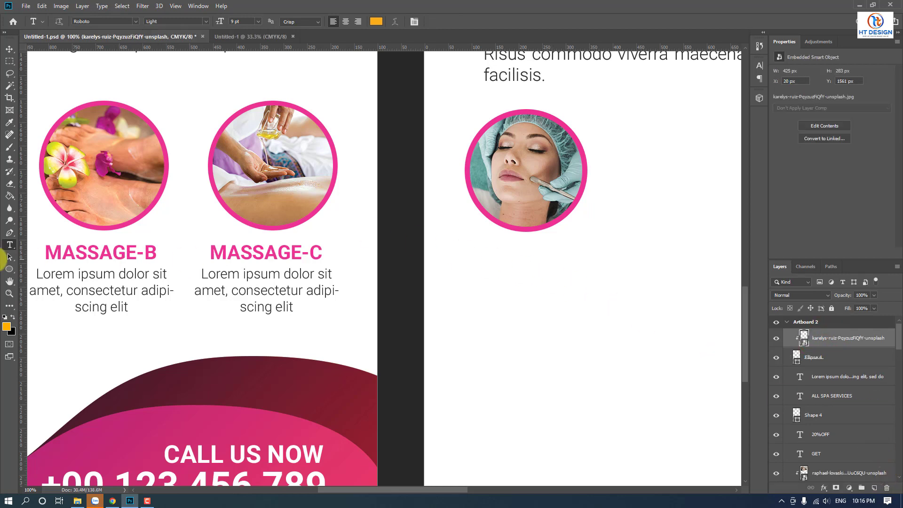
# Step: Start a text line below the facial treatment circle in Roboto Bold, coloured with the pink sampled from the reference MASSAGE-C circle's ring
pyautogui.click(480, 290)
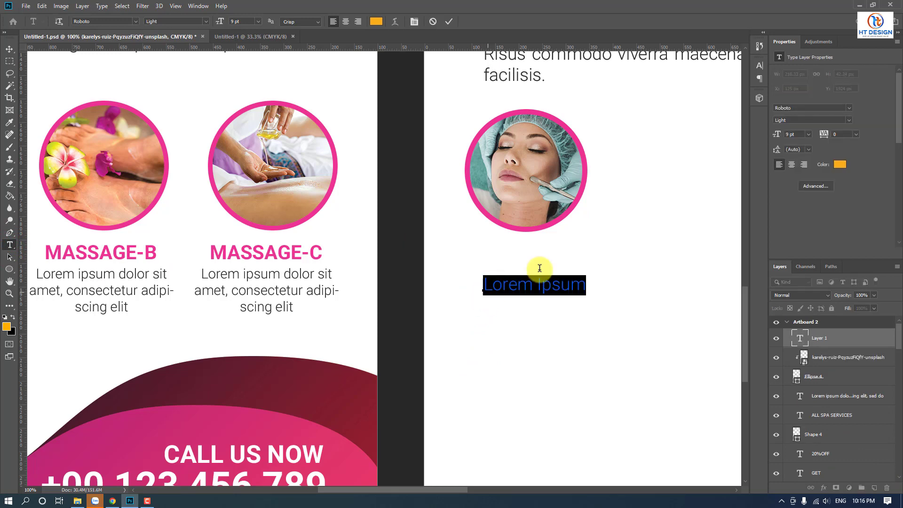
pyautogui.click(760, 69)
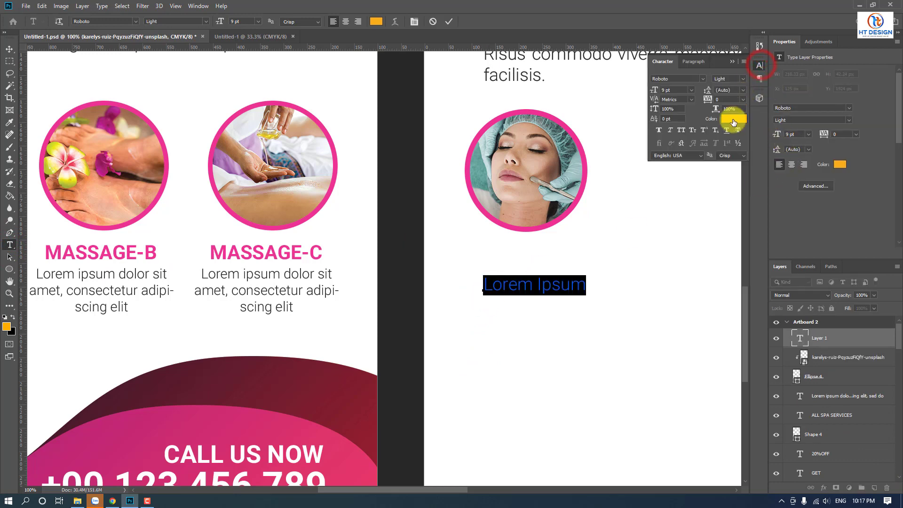
pyautogui.click(732, 123)
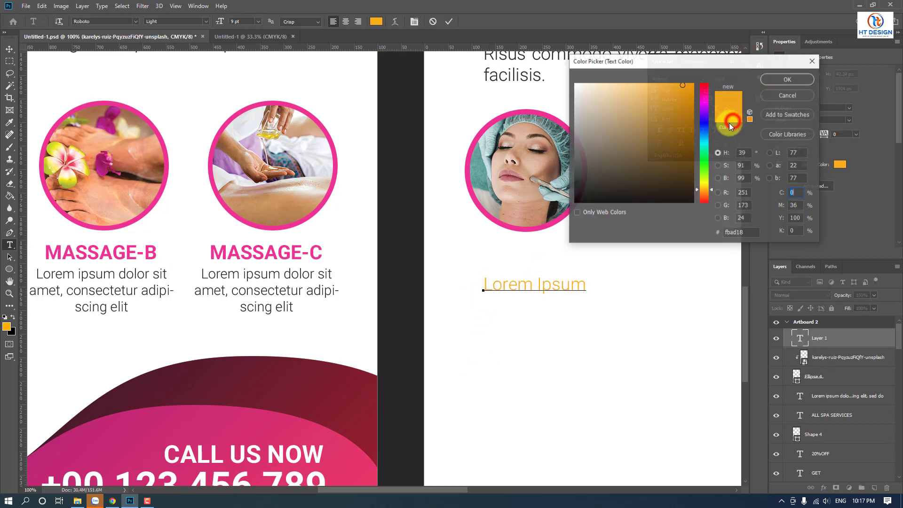
pyautogui.click(285, 228)
pyautogui.click(784, 78)
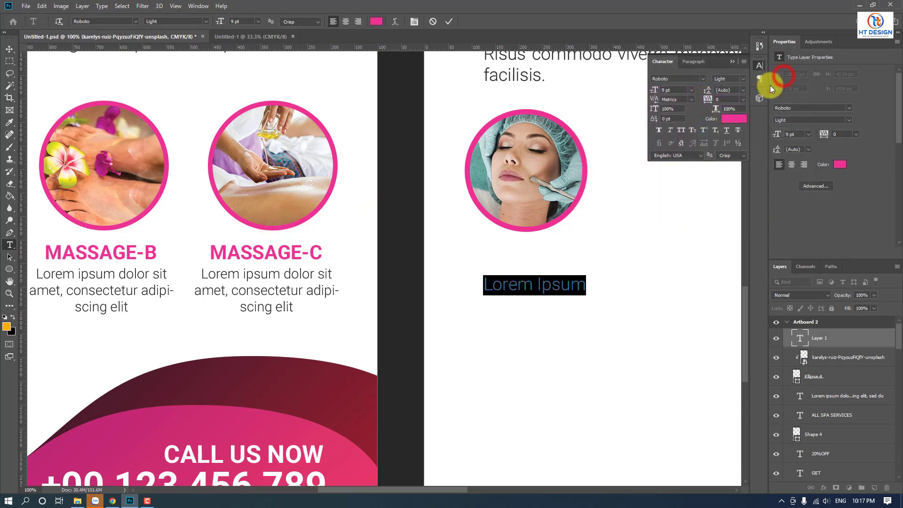
pyautogui.click(744, 80)
pyautogui.click(735, 148)
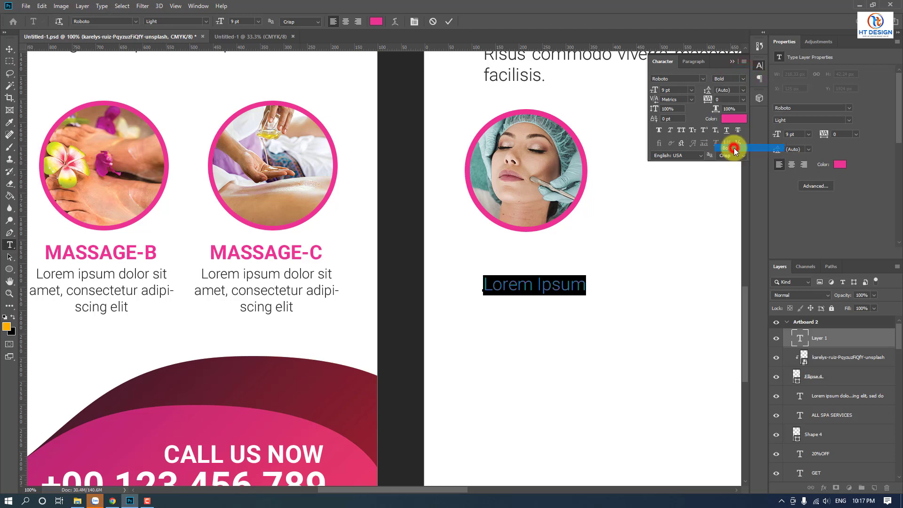
# Step: Replace the placeholder text with MASSAGE-A and move it just beneath the facial treatment circle, at about X 122 px, Y 1854 px
pyautogui.tripleClick(558, 283)
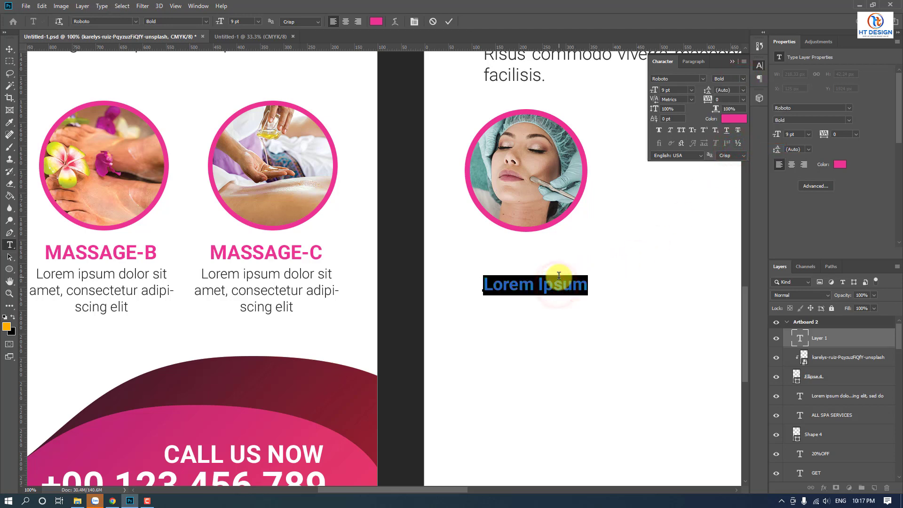
pyautogui.write('MASSAGE')
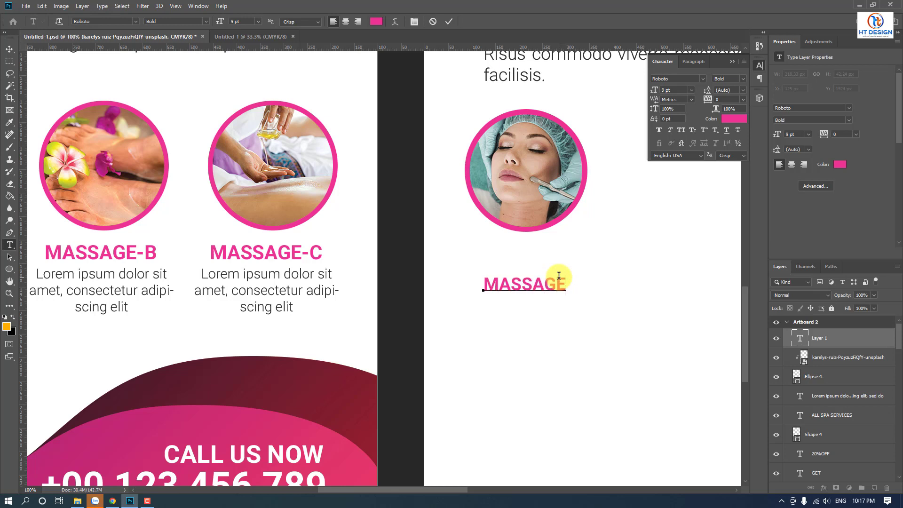
pyautogui.write('-A')
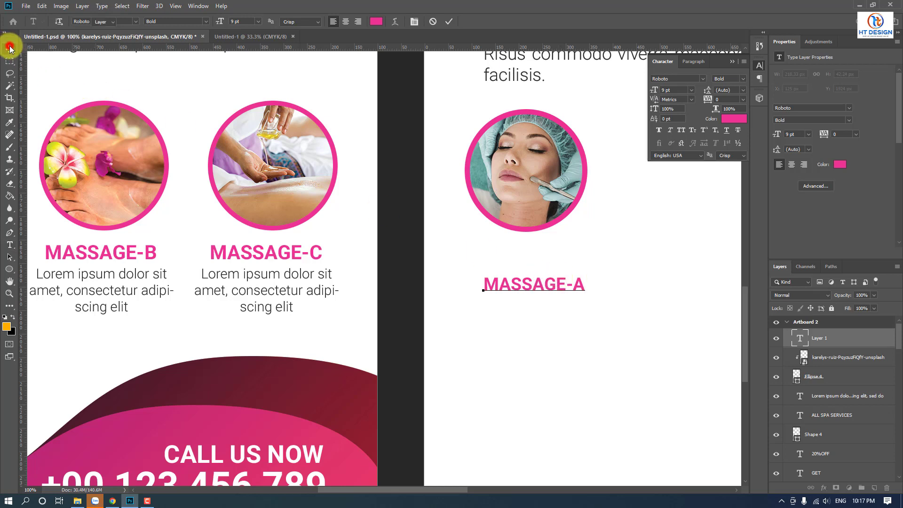
pyautogui.click(9, 48)
pyautogui.moveTo(542, 292); pyautogui.dragTo(540, 259)
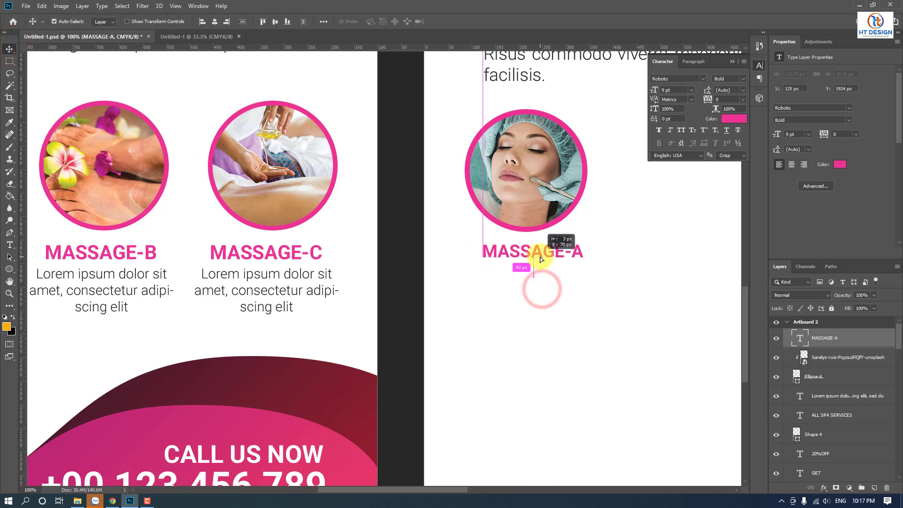
# Step: Add a placeholder paragraph text box below the MASSAGE-A caption and set its text to Roboto Light at 6 pt
pyautogui.click(9, 244)
pyautogui.moveTo(456, 279); pyautogui.dragTo(616, 347)
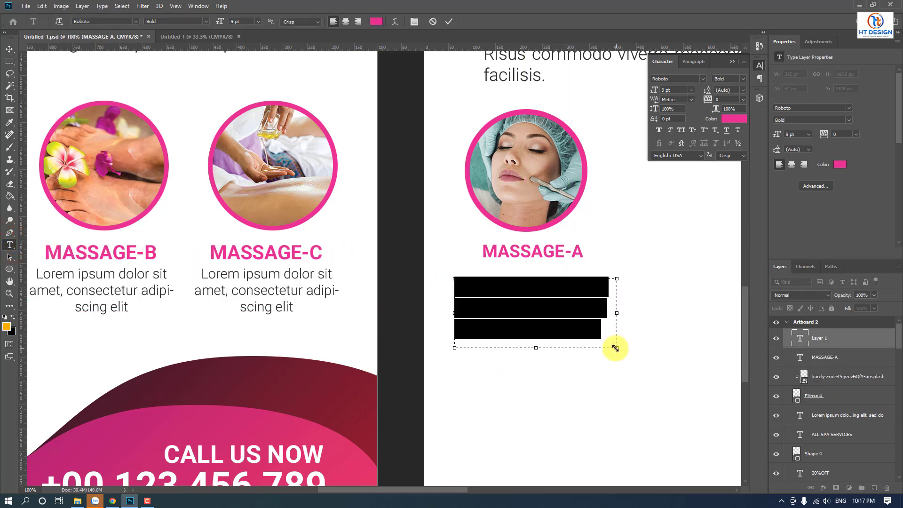
pyautogui.click(743, 78)
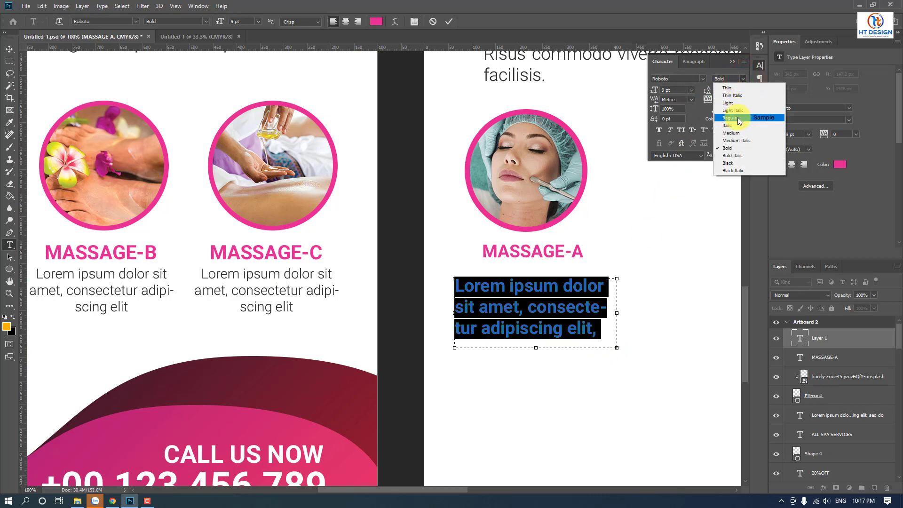
pyautogui.click(738, 103)
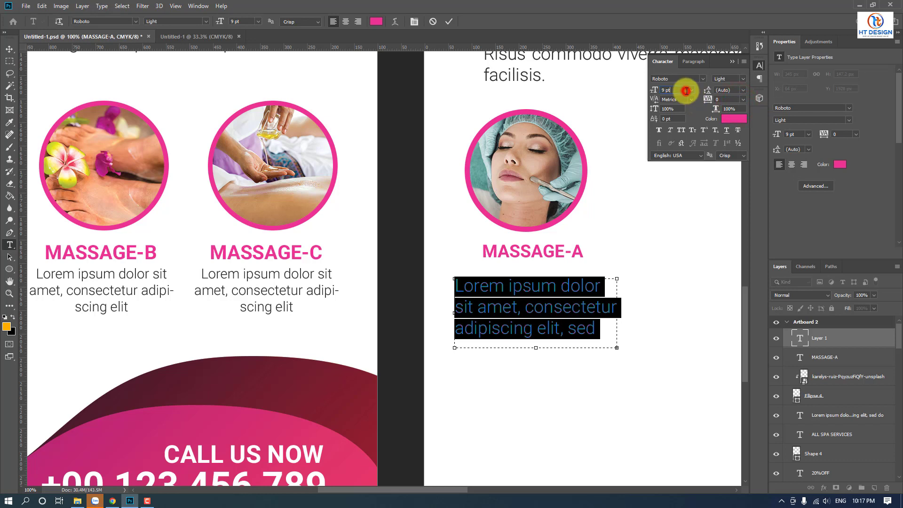
pyautogui.press('Down')
pyautogui.press('Down')
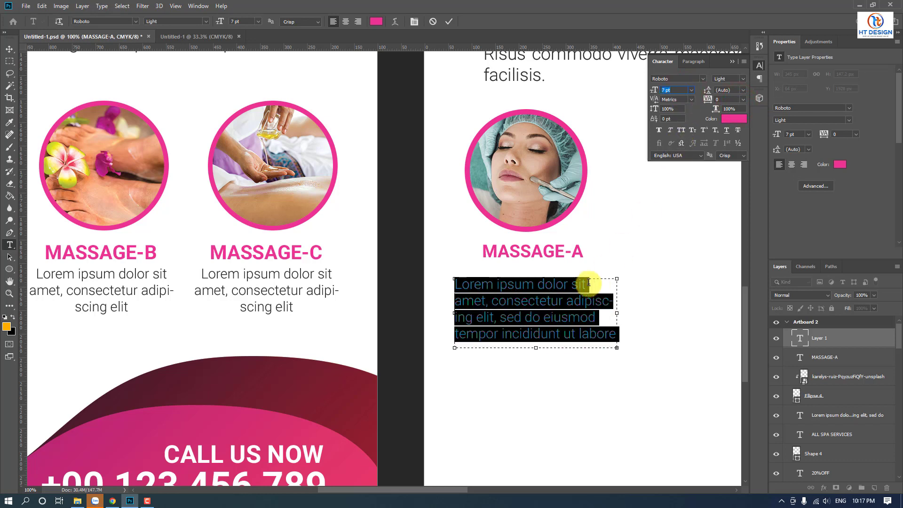
pyautogui.press('Down')
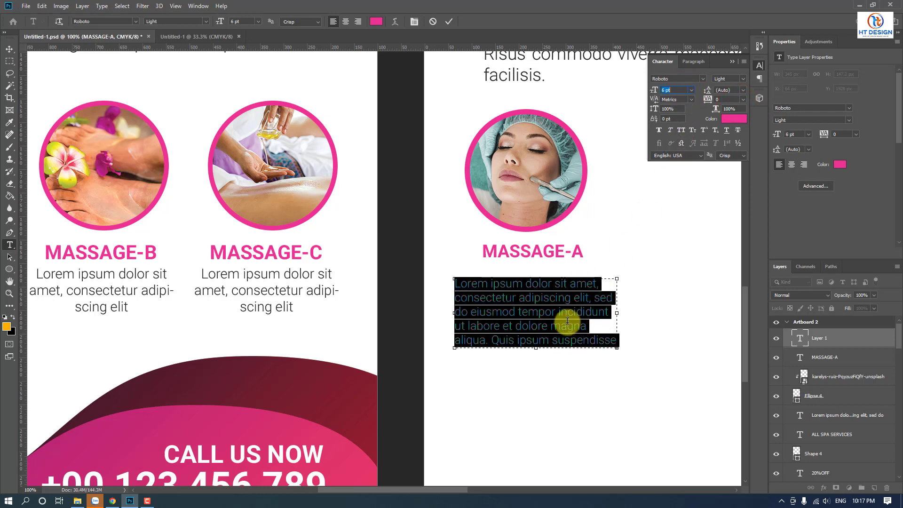
# Step: Change the whole placeholder paragraph's text colour to dark grey 353535
pyautogui.click(568, 322)
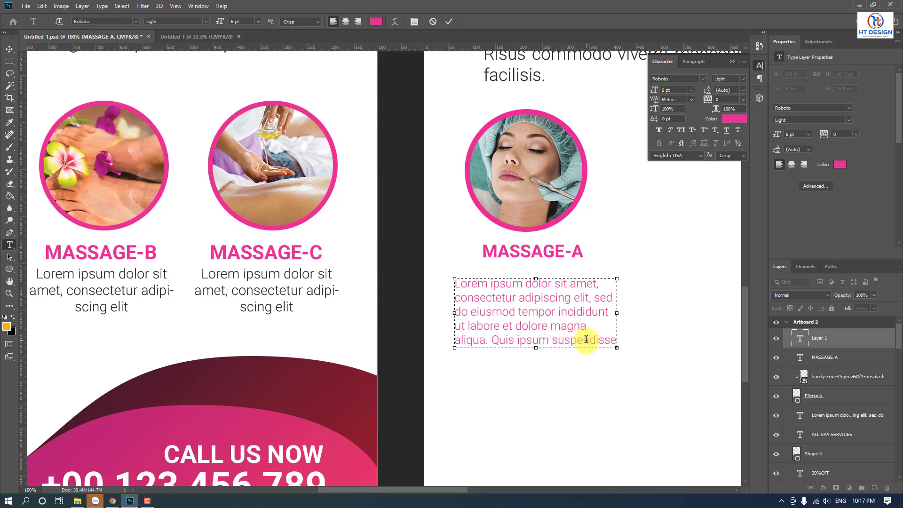
pyautogui.hotkey('ctrl', 'a')
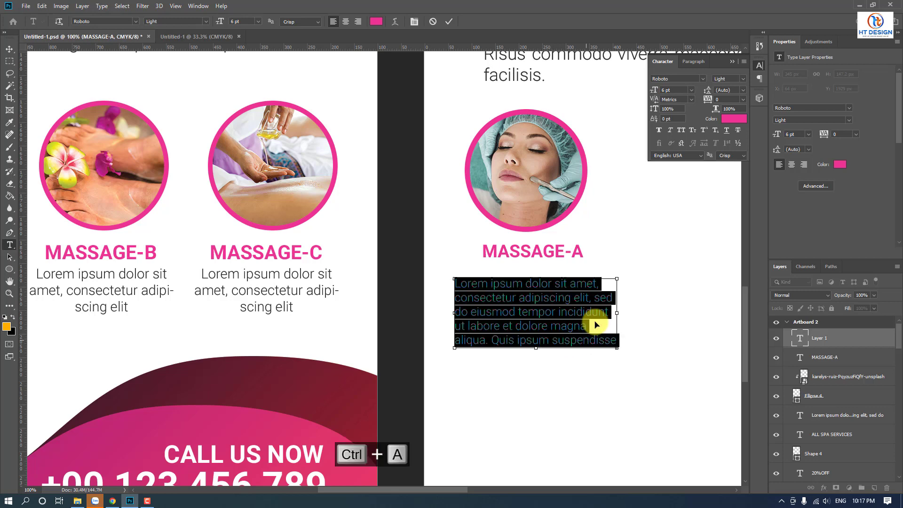
pyautogui.click(732, 120)
pyautogui.moveTo(593, 168); pyautogui.dragTo(569, 177)
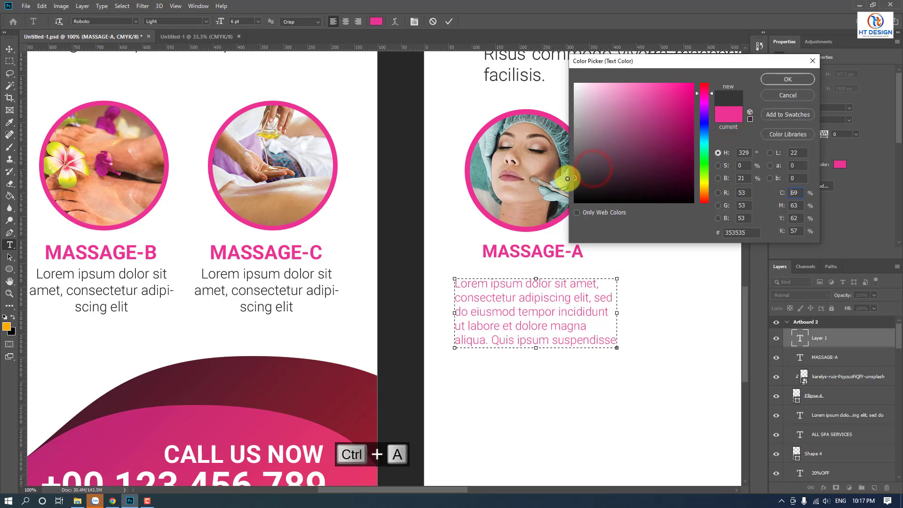
pyautogui.click(772, 80)
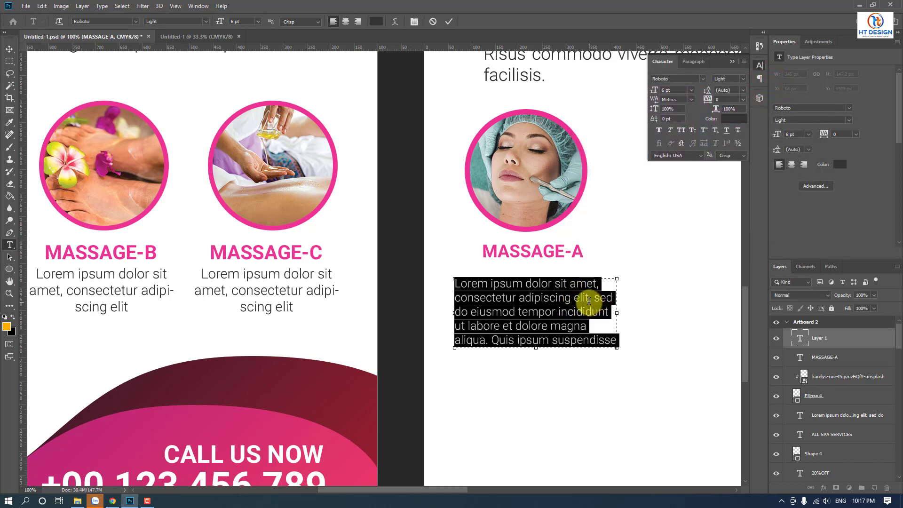
# Step: Shorten the paragraph under MASSAGE-A to "Lorem ipsum dolor sit amet, consectetur adipiscing elit" by deleting everything after it
pyautogui.moveTo(589, 300); pyautogui.dragTo(615, 379)
pyautogui.press('BackSpace')
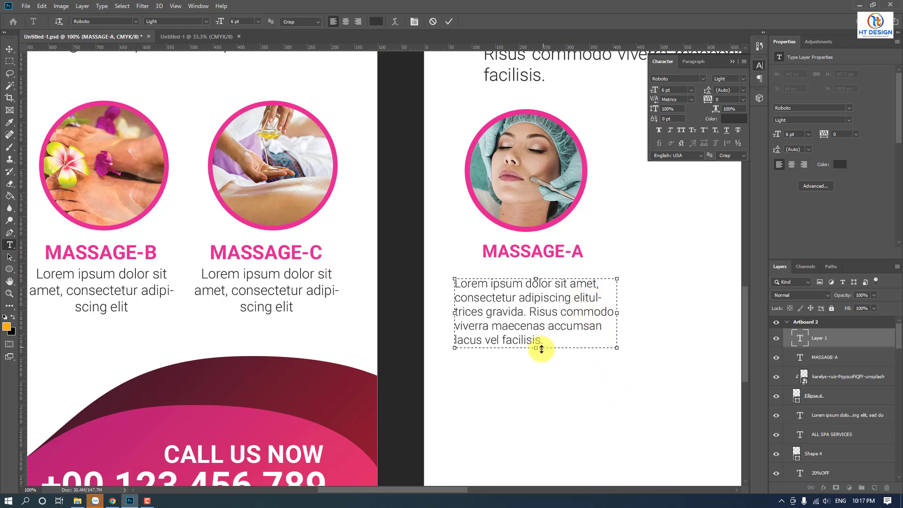
pyautogui.keyDown('shift'); pyautogui.click(556, 341); pyautogui.keyUp('shift')
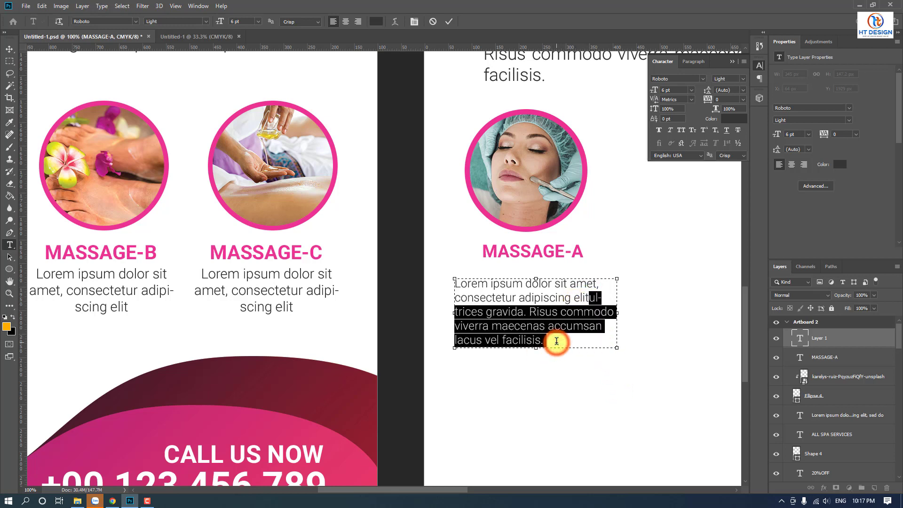
pyautogui.press('BackSpace')
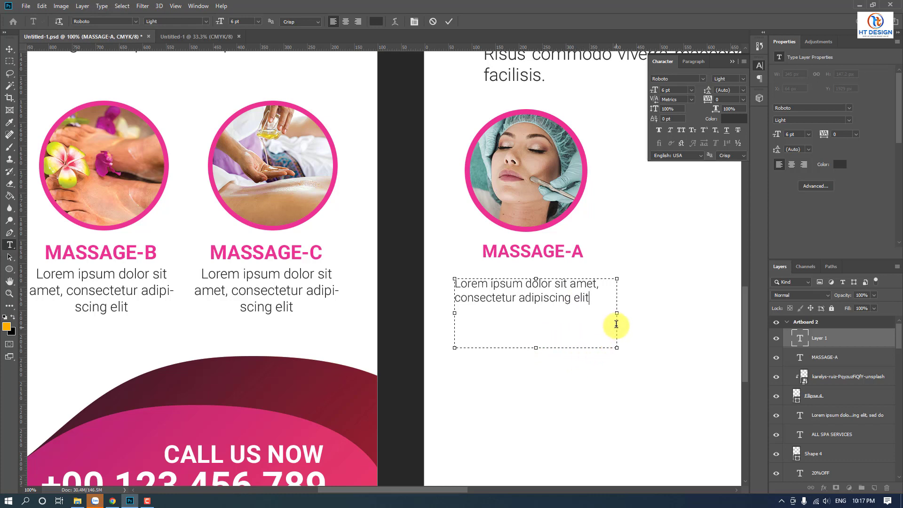
# Step: Resize the short paragraph's text box to about 257 x 96 px and centre its text
pyautogui.moveTo(619, 315); pyautogui.dragTo(610, 317)
pyautogui.moveTo(599, 322); pyautogui.dragTo(438, 278)
pyautogui.click(693, 64)
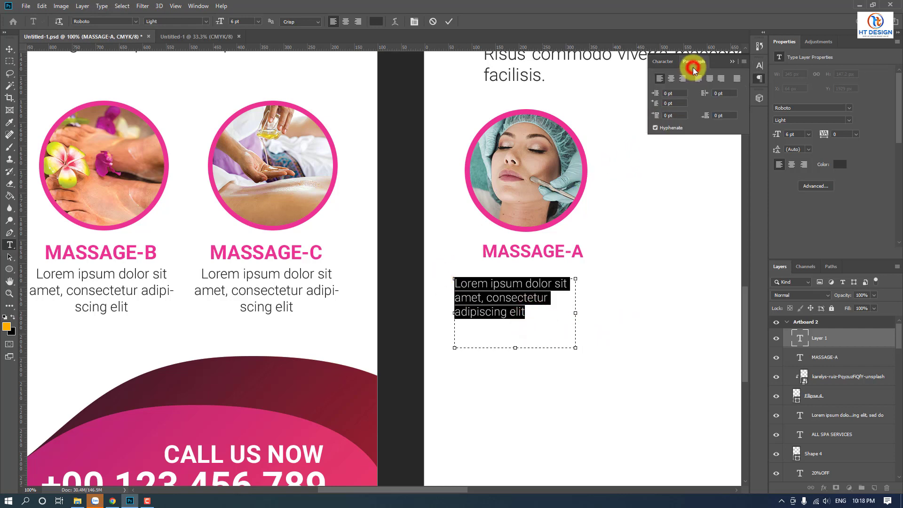
pyautogui.click(672, 79)
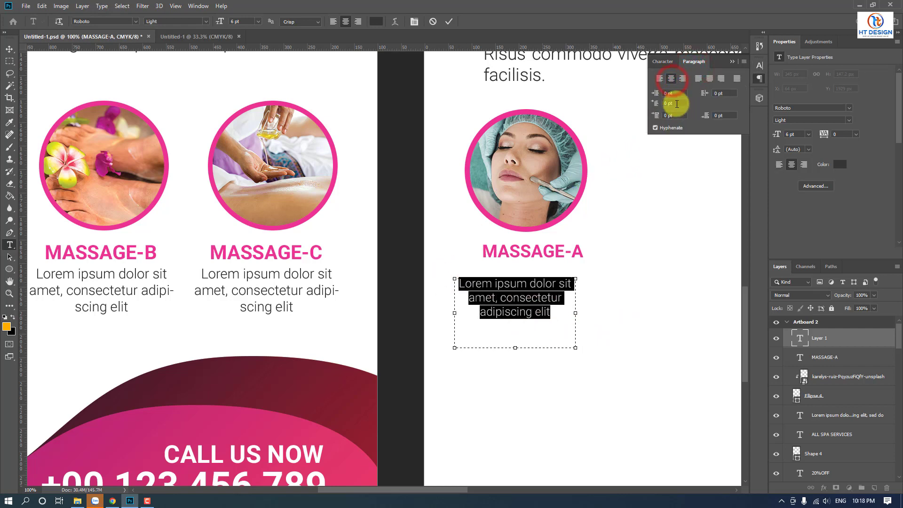
pyautogui.moveTo(520, 348); pyautogui.dragTo(518, 323)
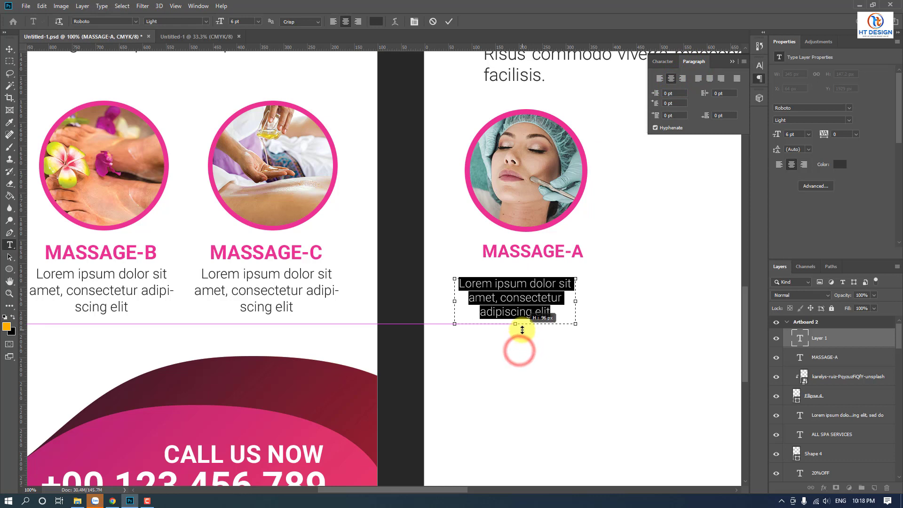
# Step: Move the paragraph directly under the MASSAGE-A caption and align the horizontal centres of the two text layers
pyautogui.click(11, 51)
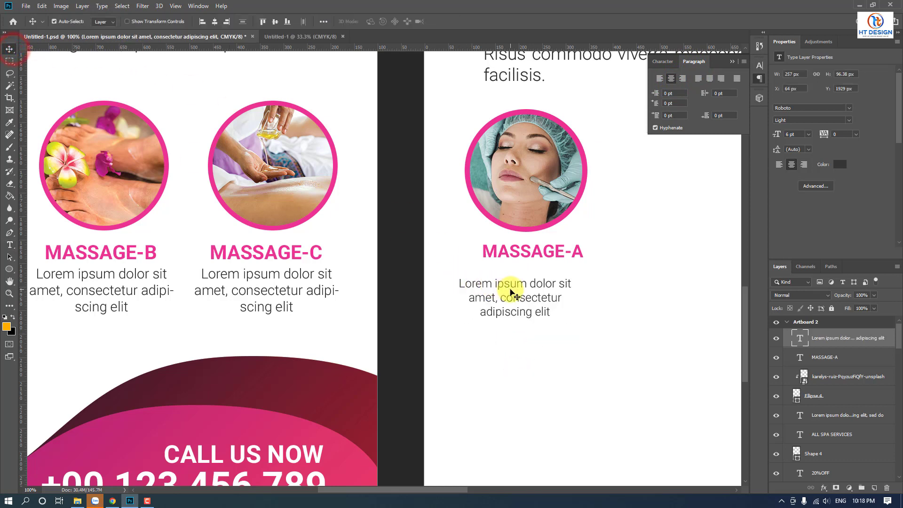
pyautogui.moveTo(512, 292); pyautogui.dragTo(530, 277)
pyautogui.moveTo(518, 320); pyautogui.dragTo(555, 247)
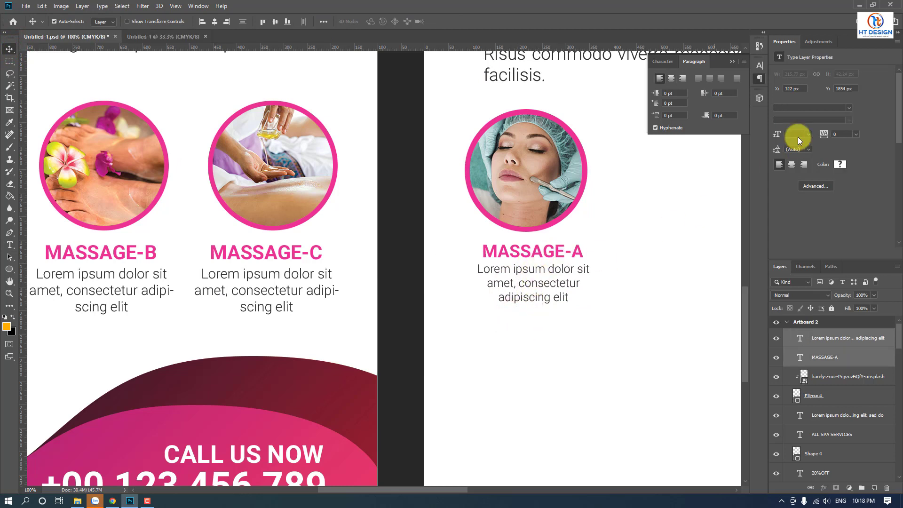
pyautogui.click(214, 21)
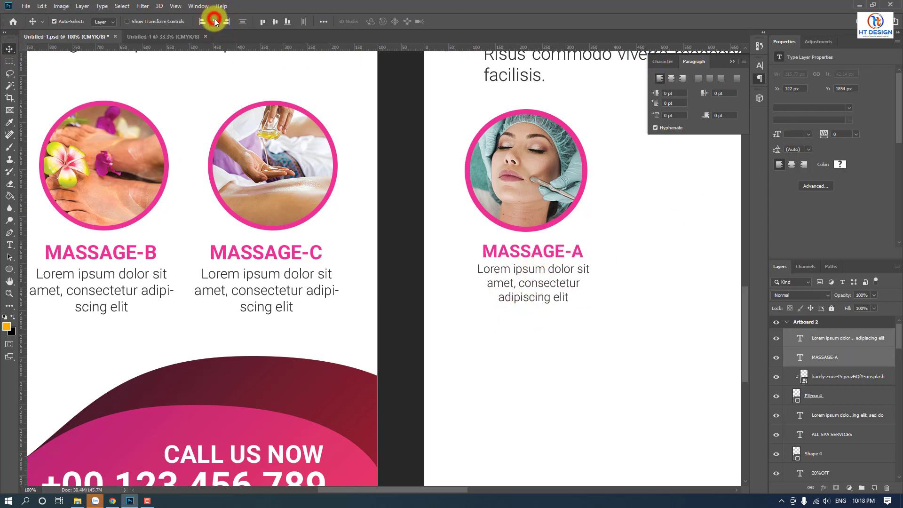
# Step: Nudge the MASSAGE-A caption and its short paragraph 16 px left so both sit centred beneath the circular photo
pyautogui.hotkey('ctrl', '-')
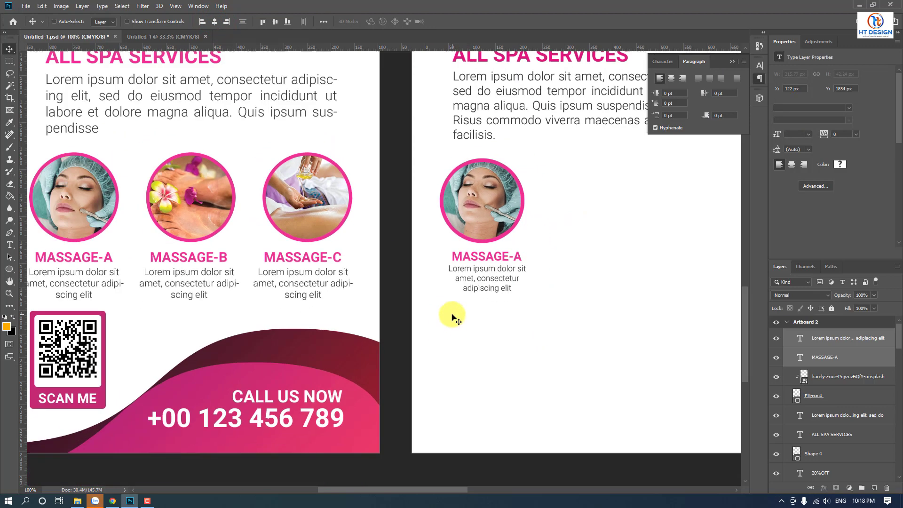
pyautogui.press('Left')
pyautogui.press('Left')
pyautogui.press('Left')
pyautogui.press('Left')
pyautogui.press('Left')
pyautogui.press('Left')
pyautogui.press('Left')
pyautogui.press('Left')
pyautogui.press('Left')
pyautogui.press('Left')
pyautogui.press('Left')
pyautogui.press('Left')
pyautogui.press('Left')
pyautogui.press('Left')
pyautogui.press('Left')
pyautogui.press('Left')
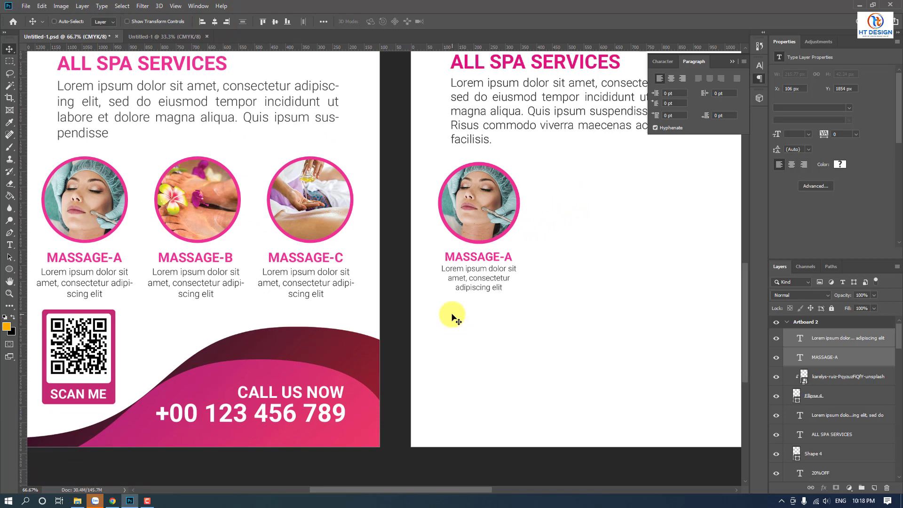
# Step: Shift the MASSAGE-A photo circle, caption and paragraph slightly right on Artboard 2 and group their layers
pyautogui.hotkey('ctrl', '-')
pyautogui.hotkey('ctrl', '-')
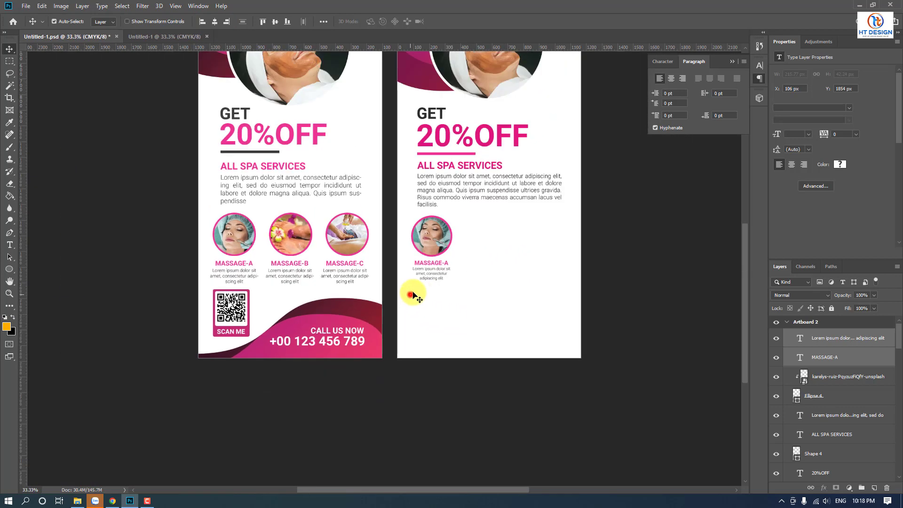
pyautogui.moveTo(410, 294); pyautogui.dragTo(436, 248)
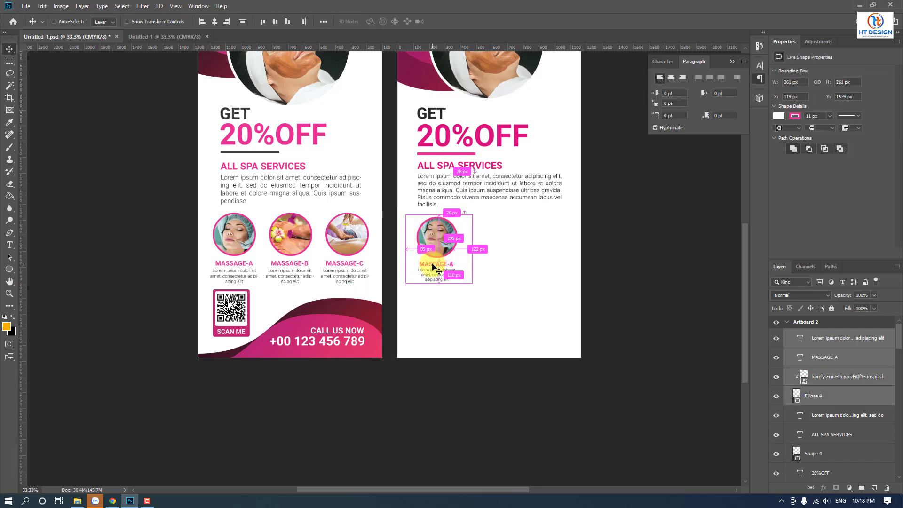
pyautogui.hotkey('ctrl', 'g')
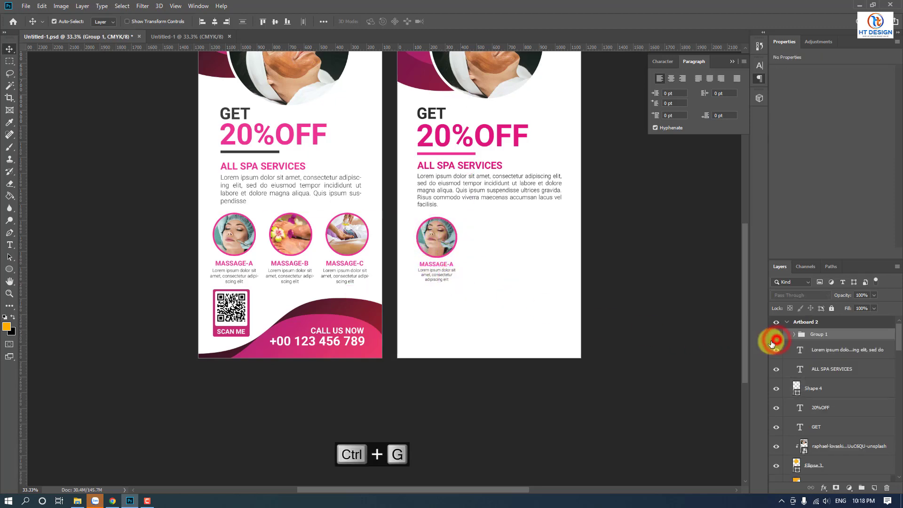
pyautogui.click(775, 335)
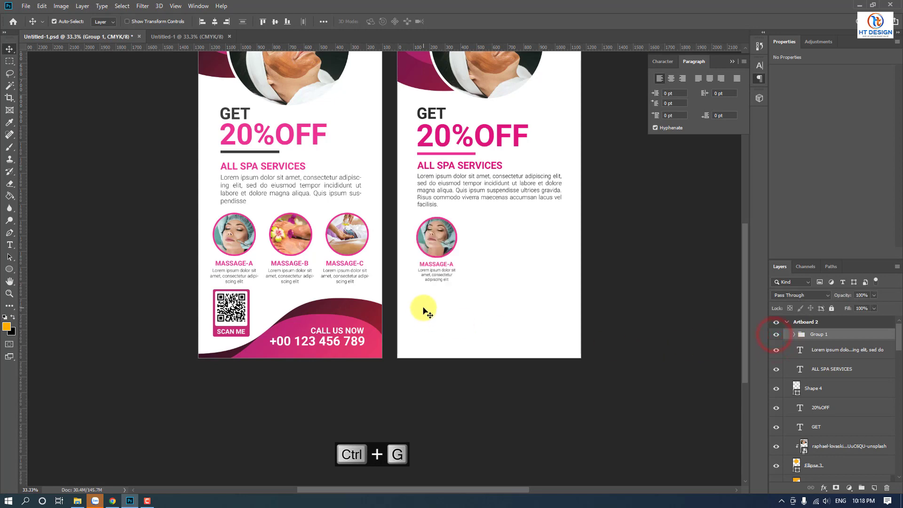
pyautogui.hotkey('ctrl', 'j')
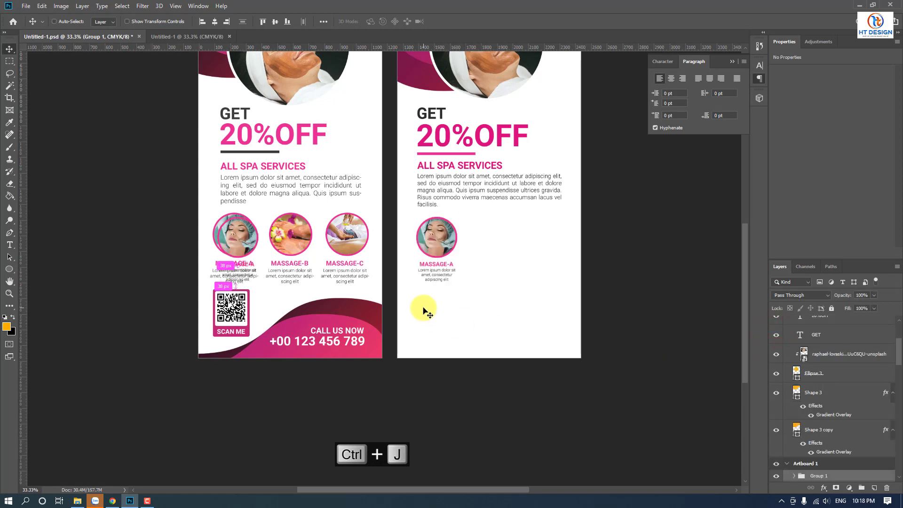
pyautogui.hotkey('ctrl', 'z')
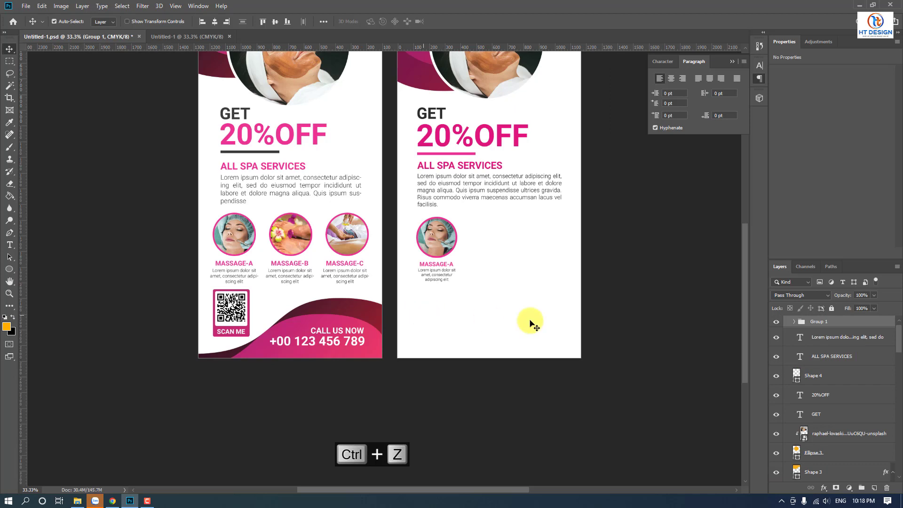
pyautogui.scroll(2, 873, 354)
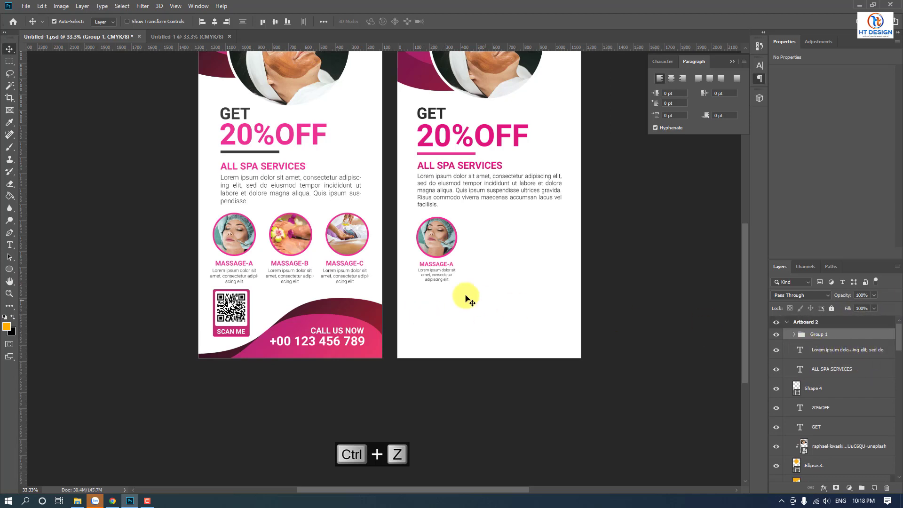
# Step: Duplicate the massage photo, caption and paragraph to the right of the original and delete the dark red shape copied with them
pyautogui.moveTo(429, 302); pyautogui.dragTo(489, 246)
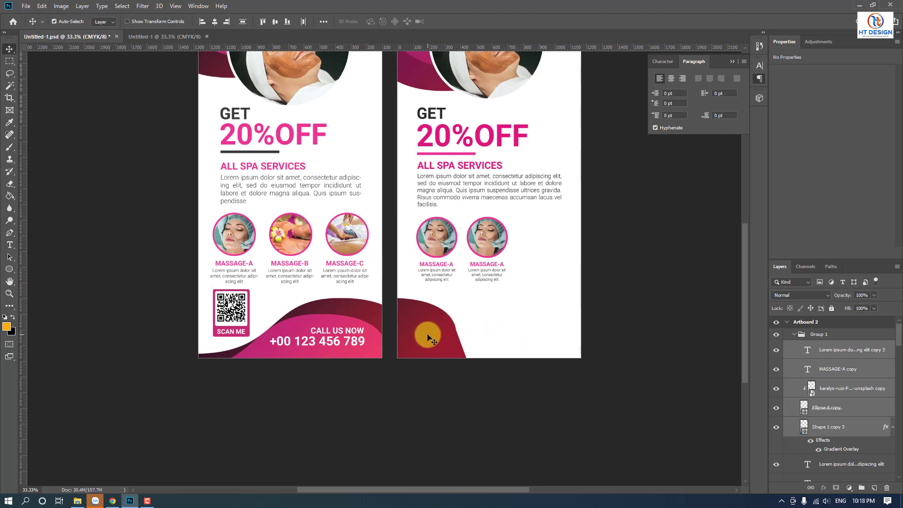
pyautogui.click(500, 329)
pyautogui.click(422, 336)
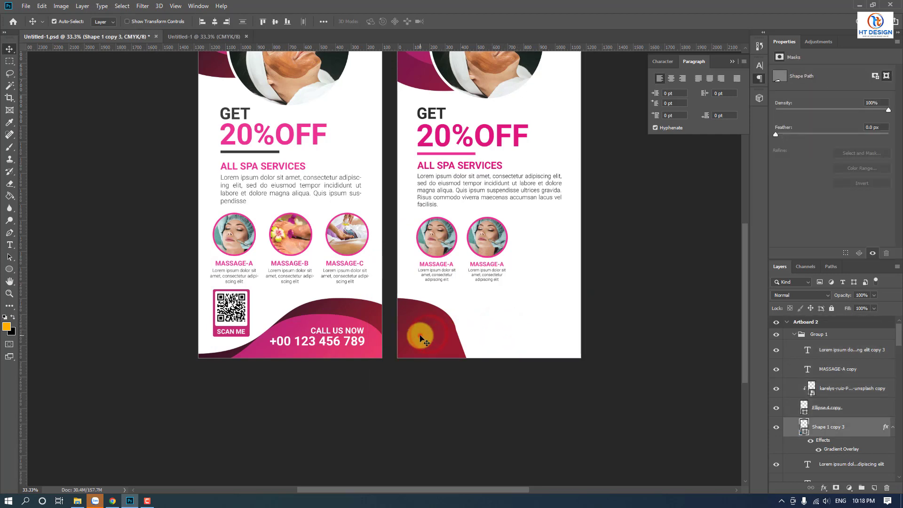
pyautogui.moveTo(422, 335)
pyautogui.mouseDown()
pyautogui.moveTo(388, 340)
pyautogui.moveTo(409, 339)
pyautogui.mouseUp()
pyautogui.press('Delete')
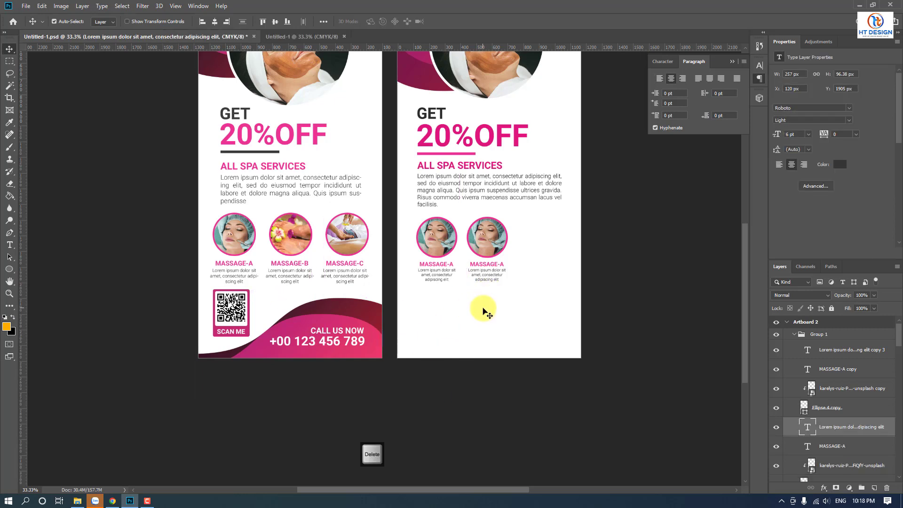
# Step: Nudge the second massage block right in small increments until its photo circle sits at X 455 px
pyautogui.moveTo(475, 297); pyautogui.dragTo(487, 243)
pyautogui.press('Right')
pyautogui.press('Right')
pyautogui.press('Right')
pyautogui.press('Right')
pyautogui.press('Right')
pyautogui.press('Right')
pyautogui.press('Right')
pyautogui.press('Right')
pyautogui.press('Right')
pyautogui.press('Right')
pyautogui.press('Right')
pyautogui.press('Right')
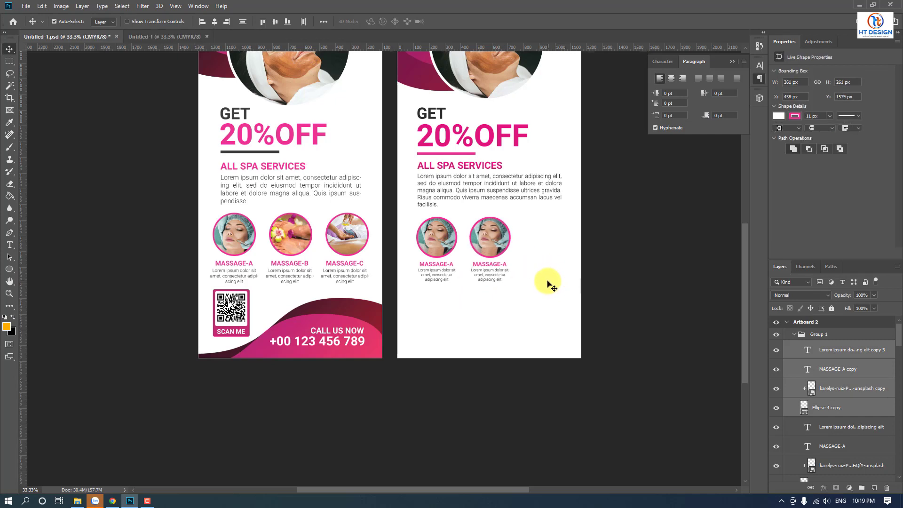
pyautogui.press('Left')
pyautogui.press('Left')
pyautogui.press('Left')
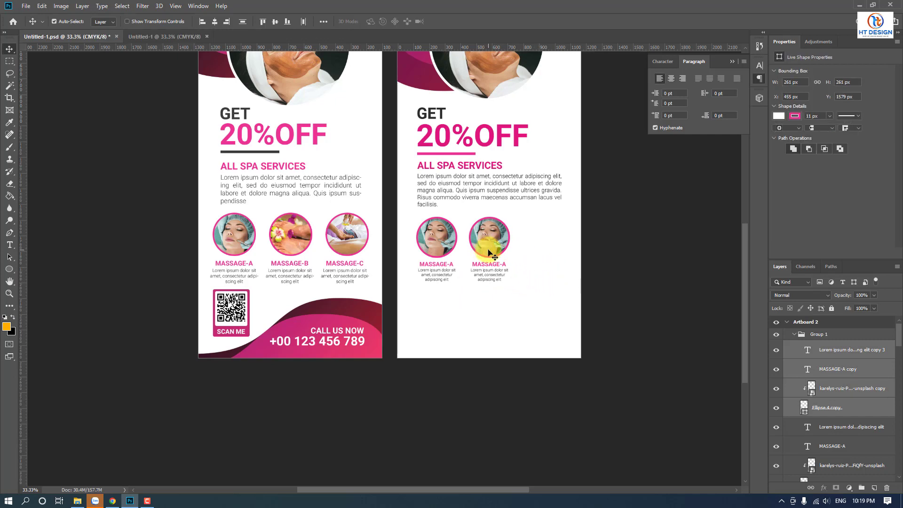
# Step: Duplicate the second massage block to its right as a third column, with the photo circle at X 788 px
pyautogui.click(815, 335)
pyautogui.click(795, 335)
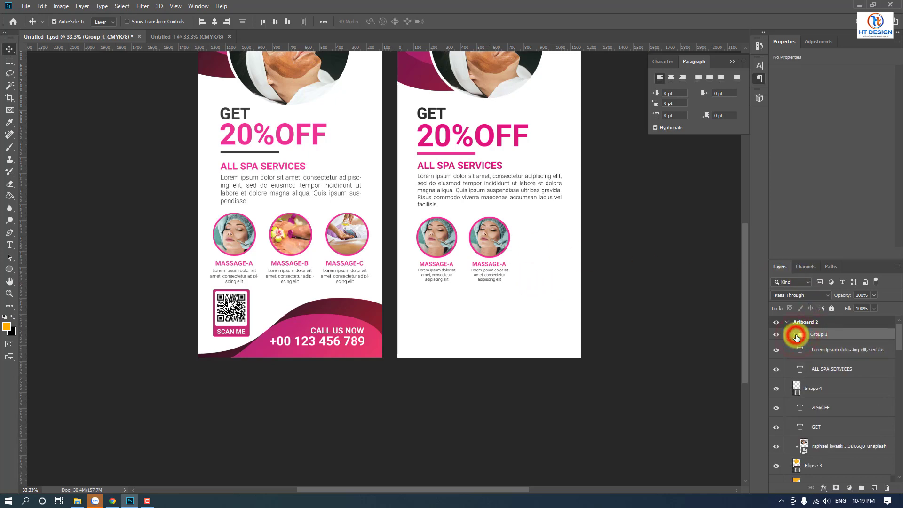
pyautogui.moveTo(479, 299); pyautogui.dragTo(547, 249)
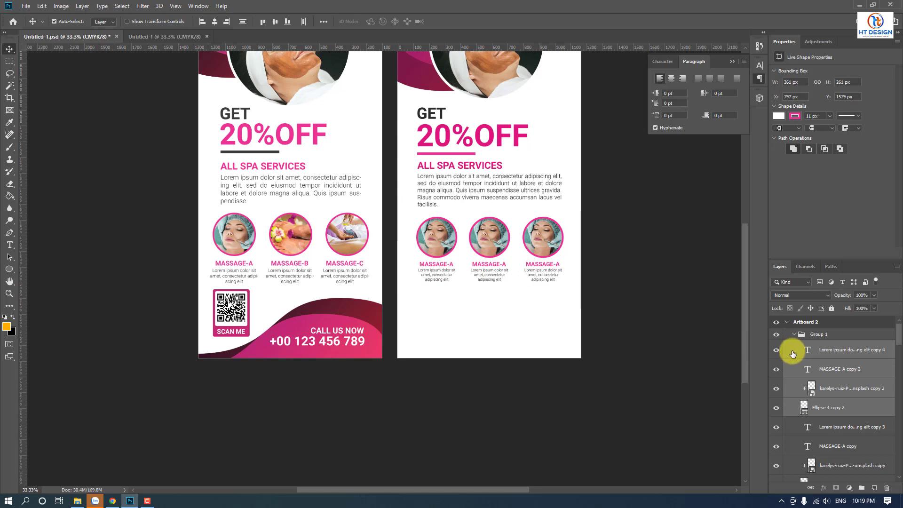
pyautogui.press('Left')
pyautogui.press('Left')
pyautogui.press('Left')
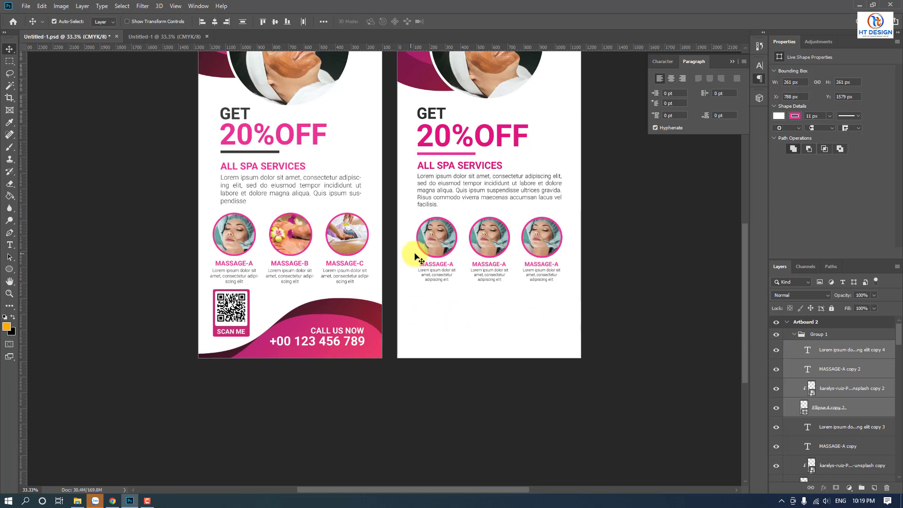
pyautogui.click(654, 311)
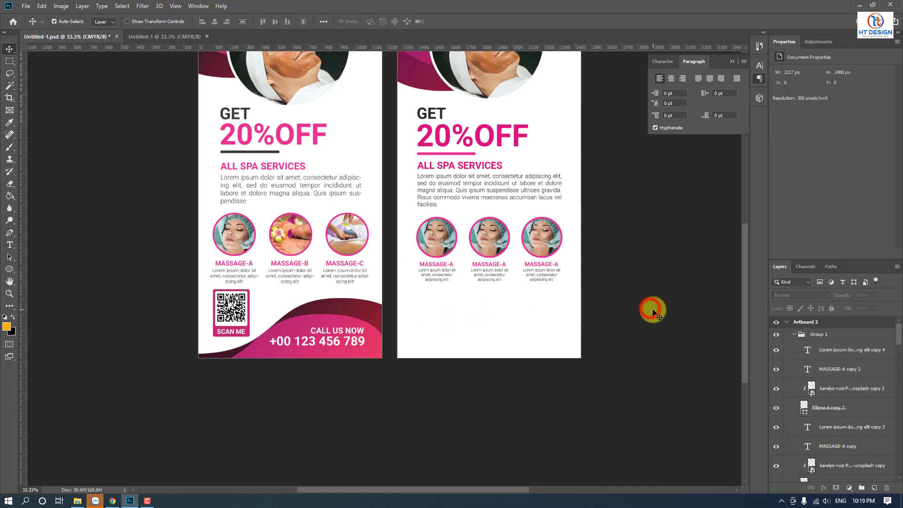
# Step: Duplicate the two gradient wave shapes, Shape 3 and Shape 3 copy, from the top of Artboard 2
pyautogui.moveTo(486, 208); pyautogui.dragTo(445, 312)
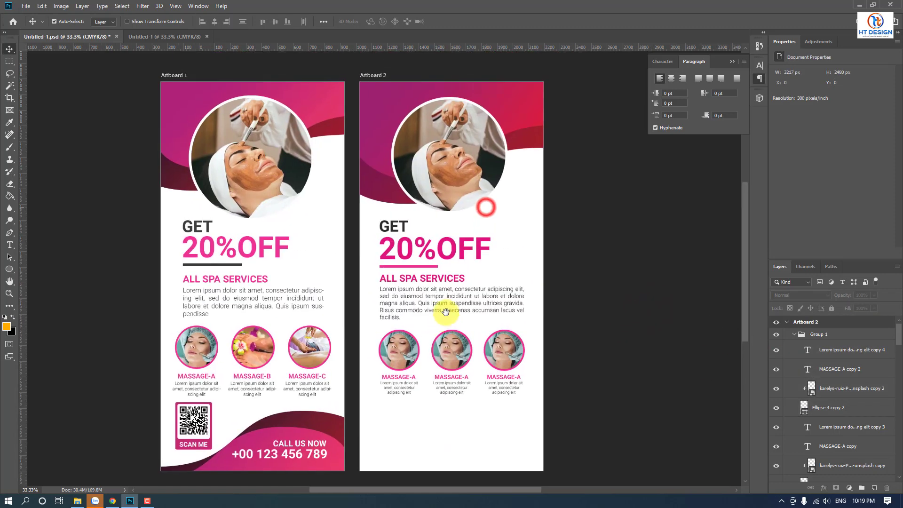
pyautogui.click(529, 144)
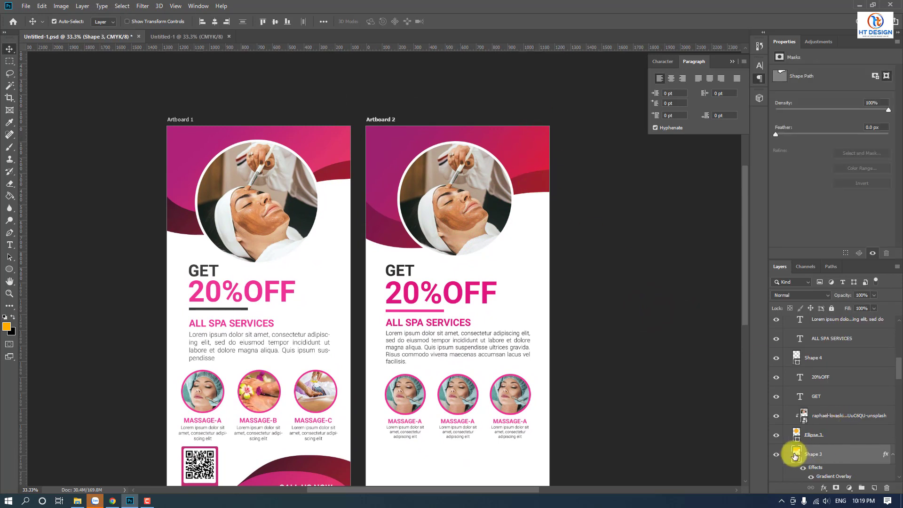
pyautogui.click(777, 455)
pyautogui.click(776, 455)
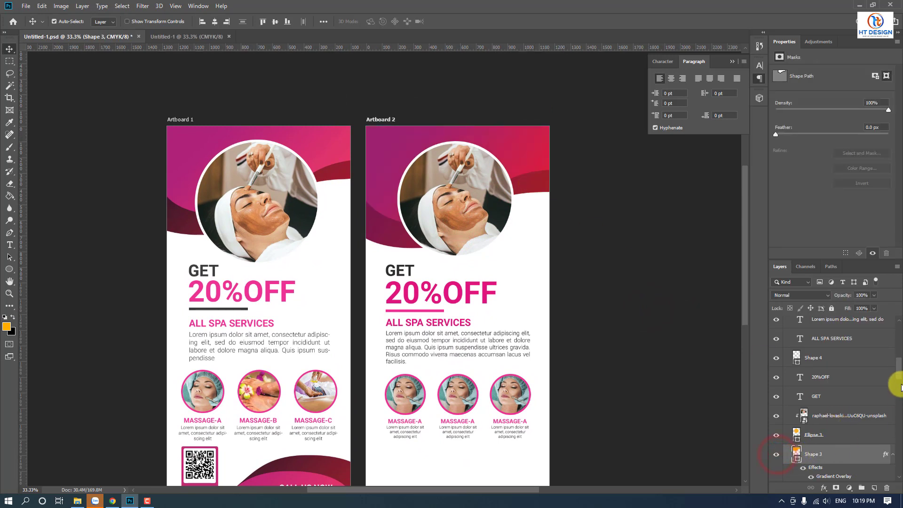
pyautogui.moveTo(900, 375); pyautogui.dragTo(899, 396)
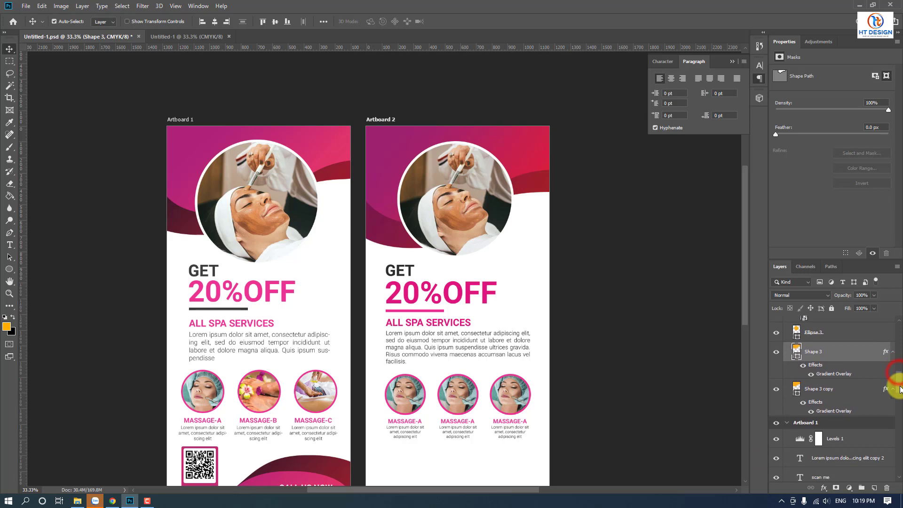
pyautogui.keyDown('ctrl'); pyautogui.click(828, 392); pyautogui.keyUp('ctrl')
pyautogui.hotkey('ctrl', 'j')
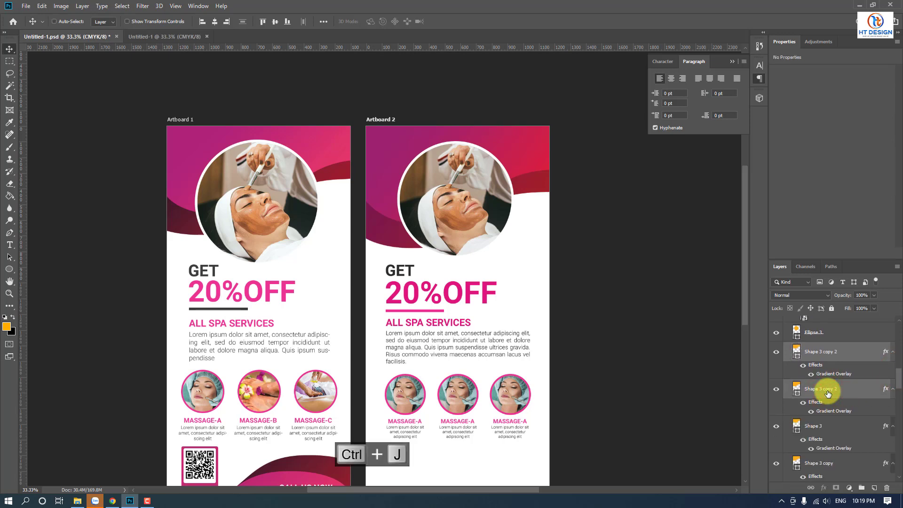
# Step: Flip the duplicated wave shapes horizontally and vertically and place them along the bottom edge of Artboard 2
pyautogui.hotkey('ctrl', 't')
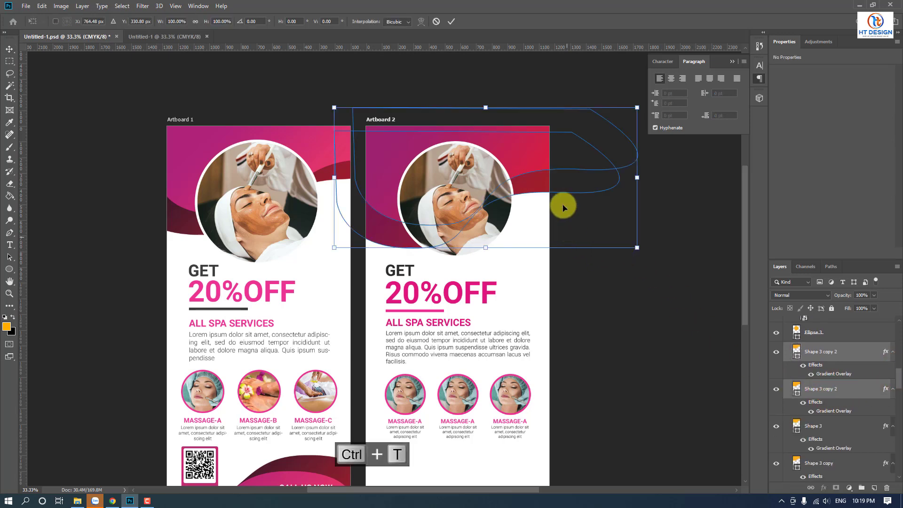
pyautogui.moveTo(536, 161); pyautogui.dragTo(480, 316)
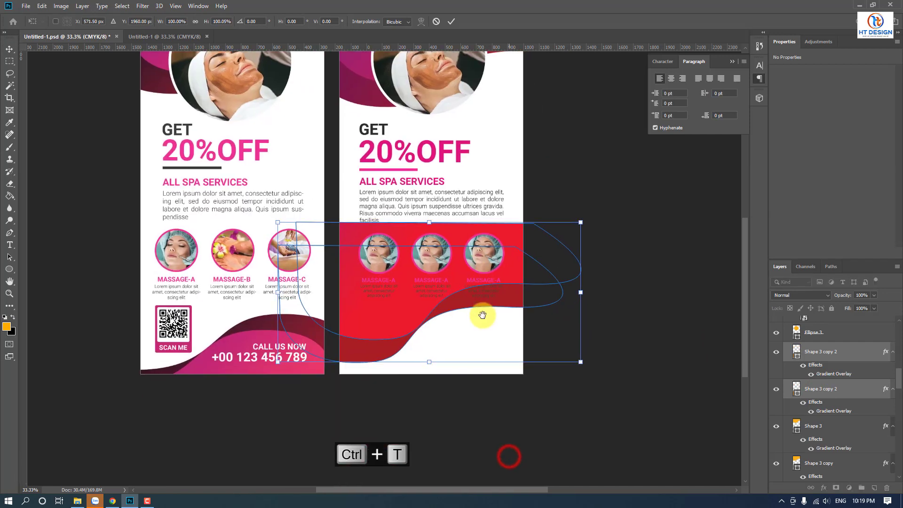
pyautogui.rightClick(409, 311)
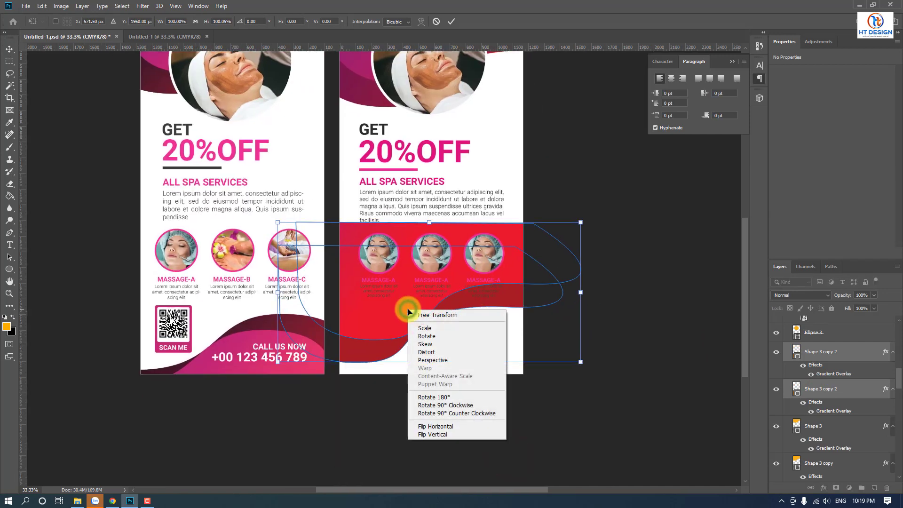
pyautogui.click(460, 428)
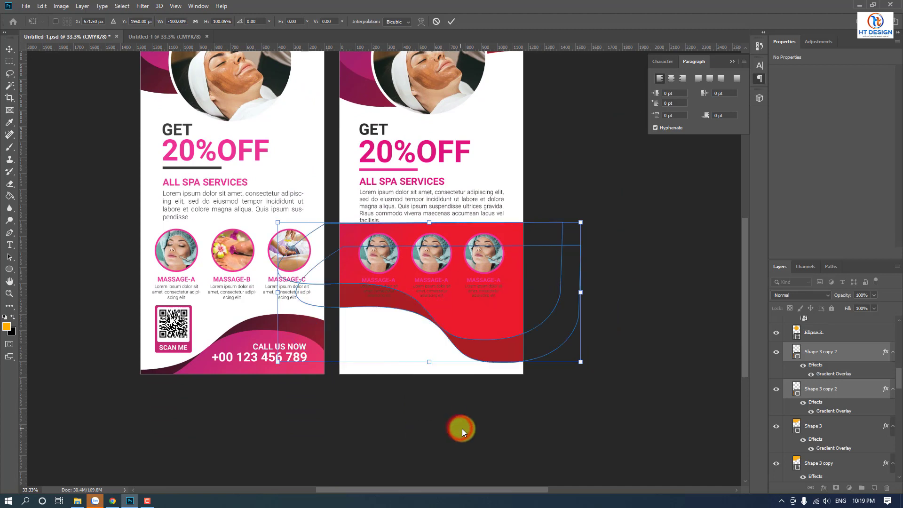
pyautogui.rightClick(491, 302)
pyautogui.click(515, 424)
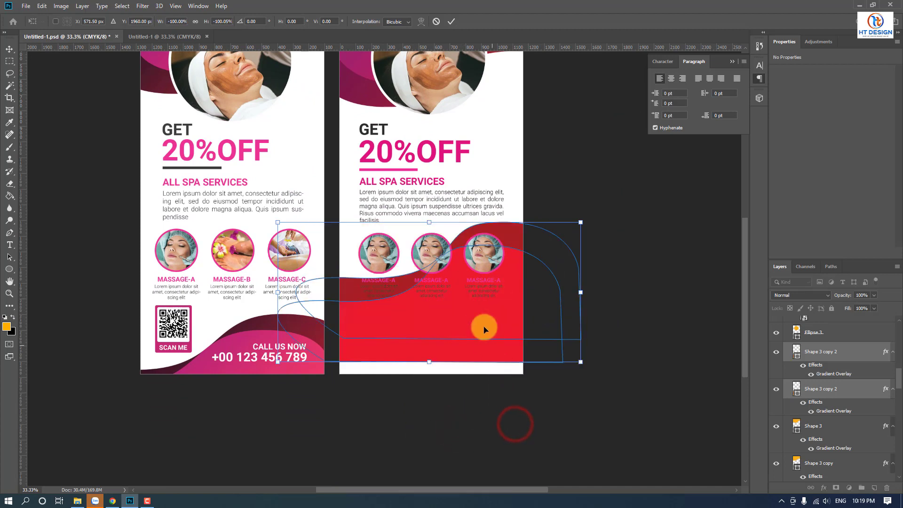
pyautogui.moveTo(509, 299); pyautogui.dragTo(501, 387)
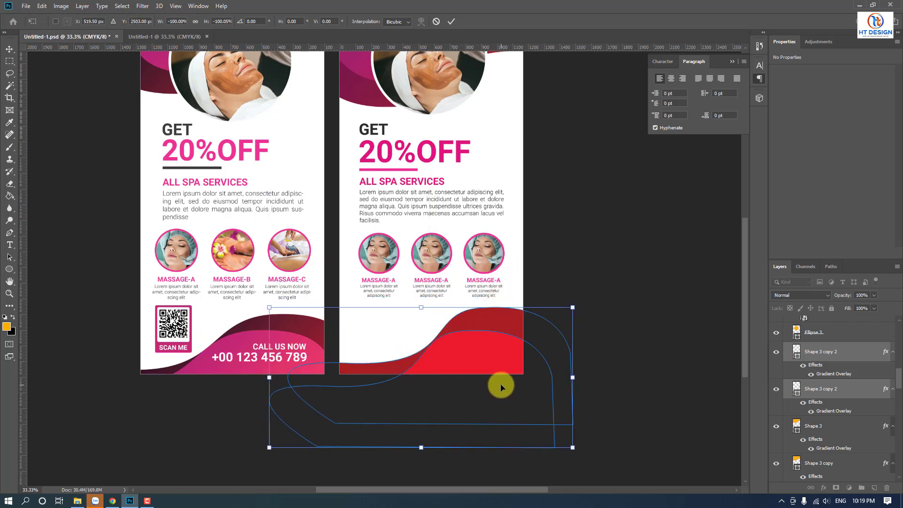
pyautogui.press('Return')
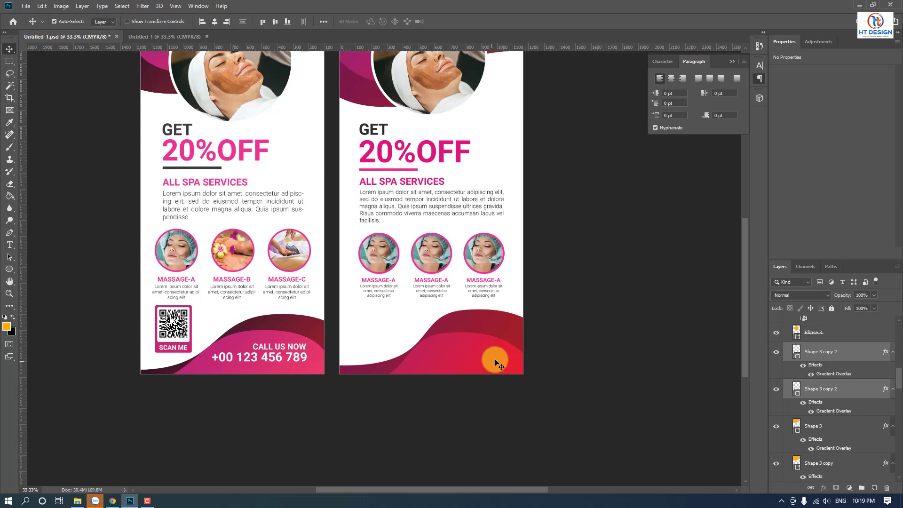
# Step: Lower the dark back wave at the bottom of Artboard 2 slightly, leaving a narrower band above the front wave
pyautogui.scroll(-1, 542, 357)
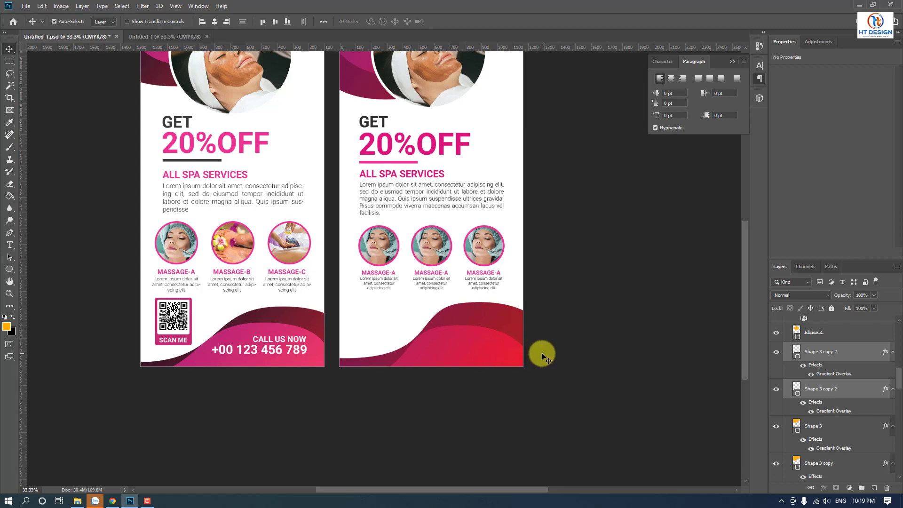
pyautogui.click(571, 345)
pyautogui.click(504, 326)
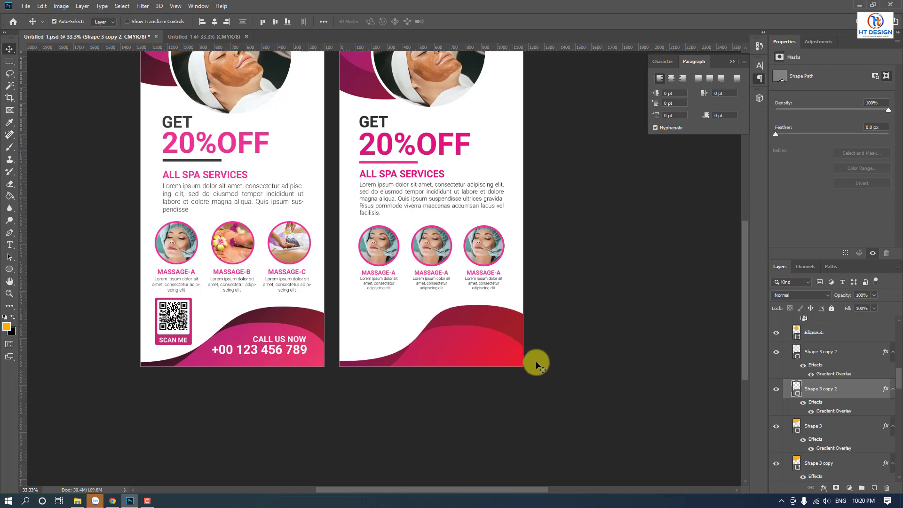
pyautogui.moveTo(510, 238); pyautogui.dragTo(511, 278)
pyautogui.moveTo(498, 345); pyautogui.dragTo(510, 318)
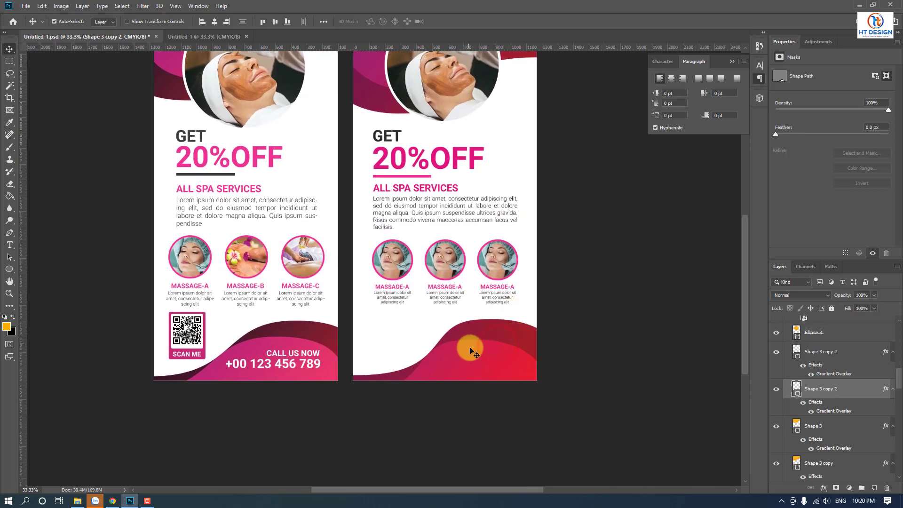
# Step: Draw a rounded rectangle about 250 x 331 px with a 15 px corner radius below the first massage column on Artboard 2
pyautogui.click(10, 269)
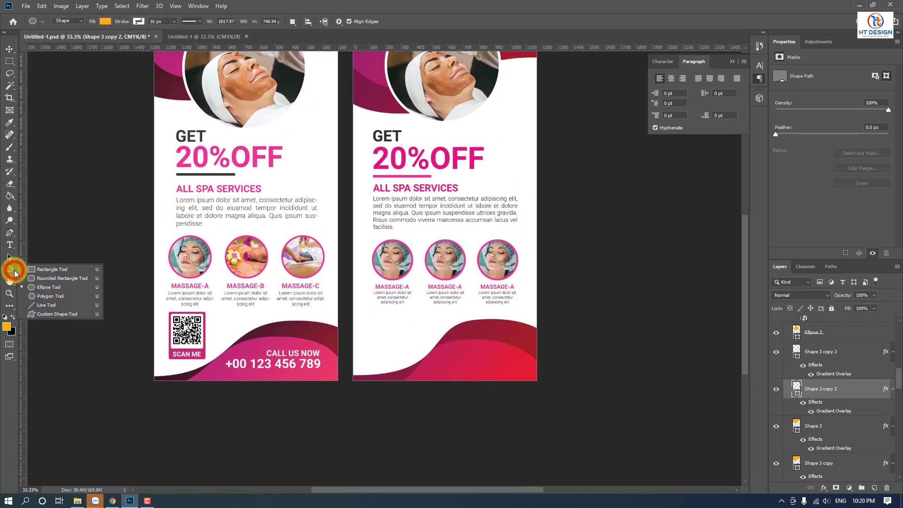
pyautogui.click(47, 277)
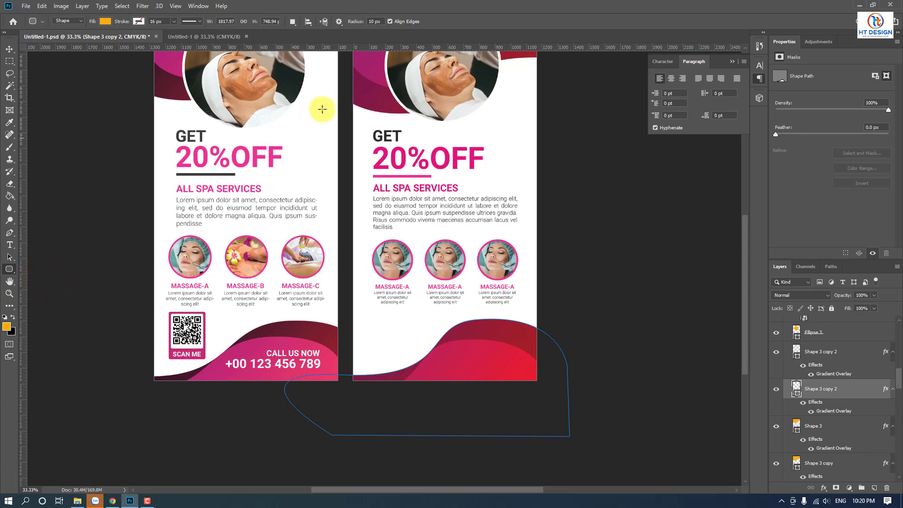
pyautogui.click(371, 22)
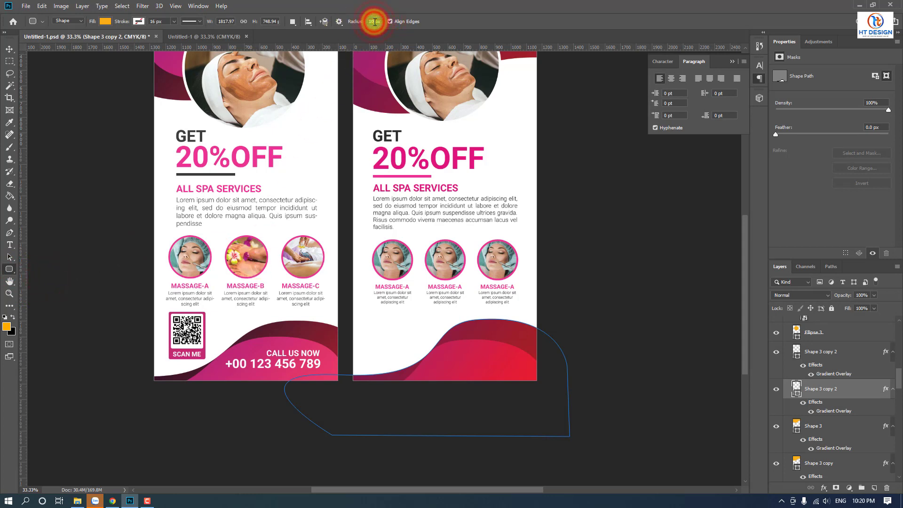
pyautogui.write('15')
pyautogui.press('Return')
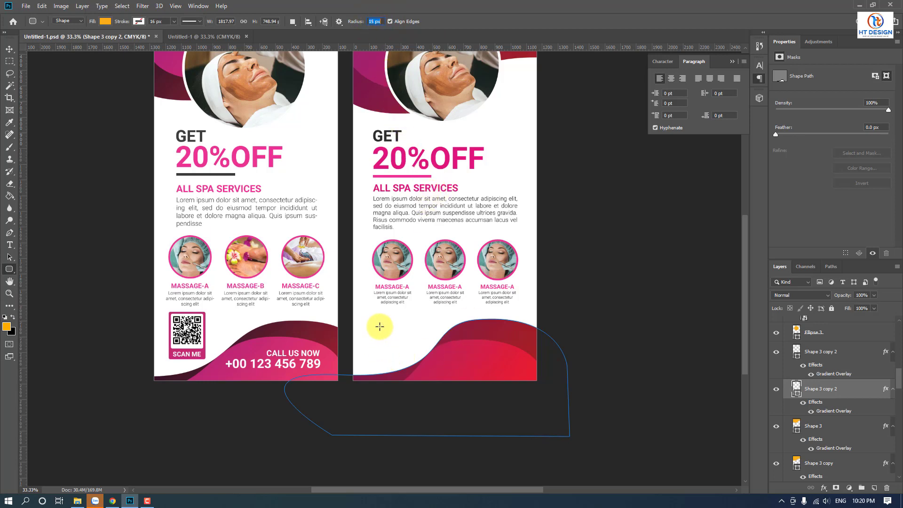
pyautogui.moveTo(371, 313); pyautogui.dragTo(409, 362)
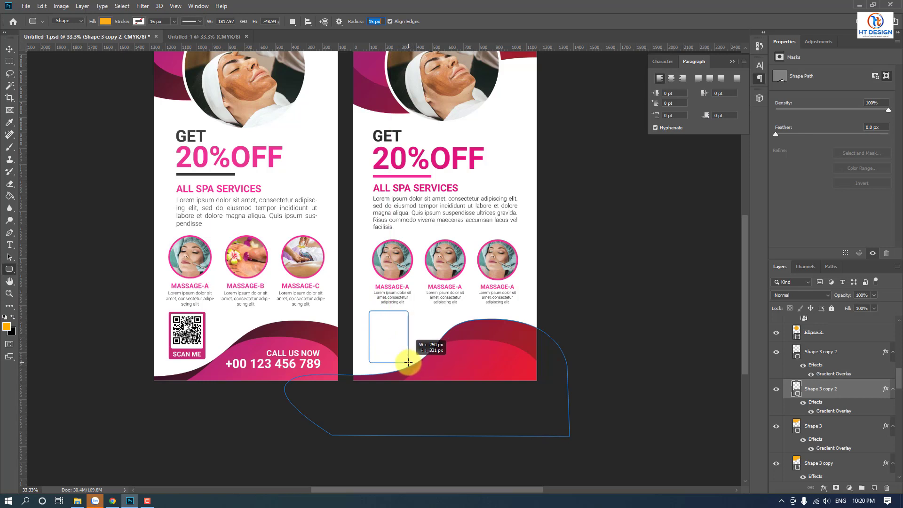
pyautogui.moveTo(409, 362); pyautogui.dragTo(409, 362)
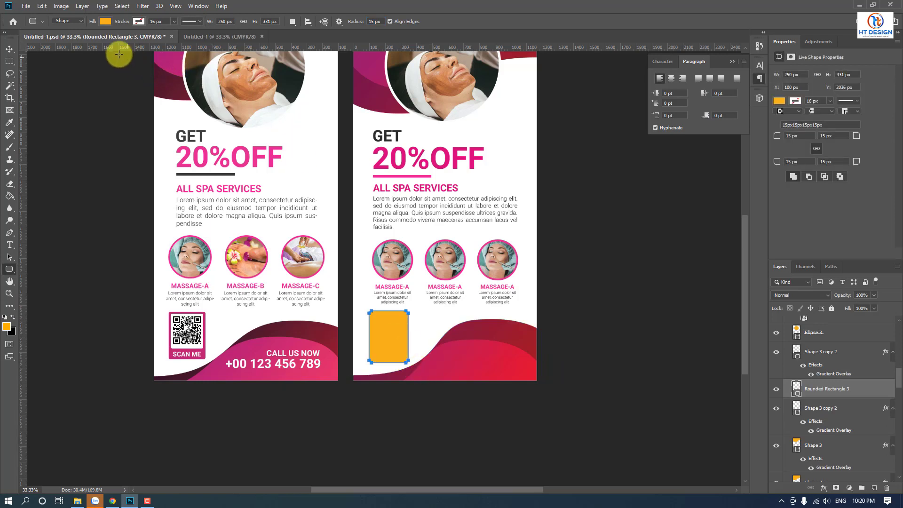
# Step: Fill the new rounded rectangle with magenta a62169, sampled from the wave at the top of Artboard 2
pyautogui.click(106, 21)
pyautogui.click(150, 40)
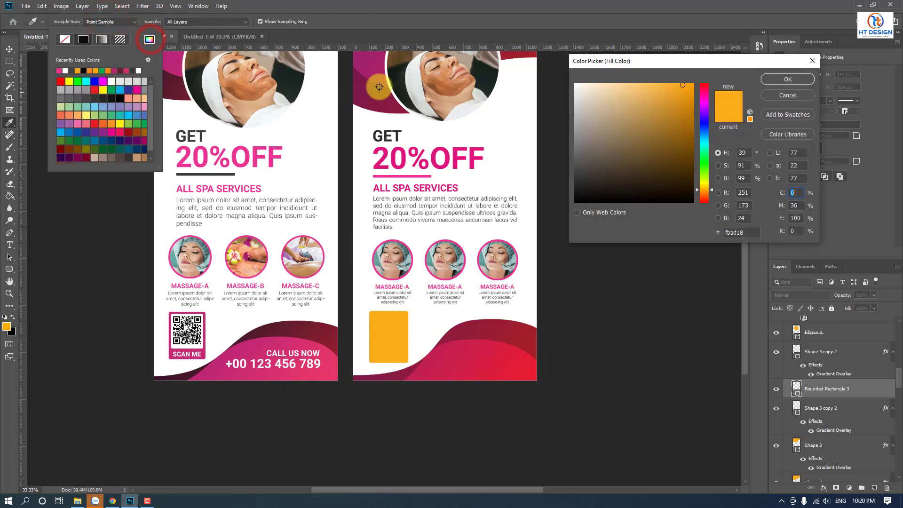
pyautogui.click(368, 70)
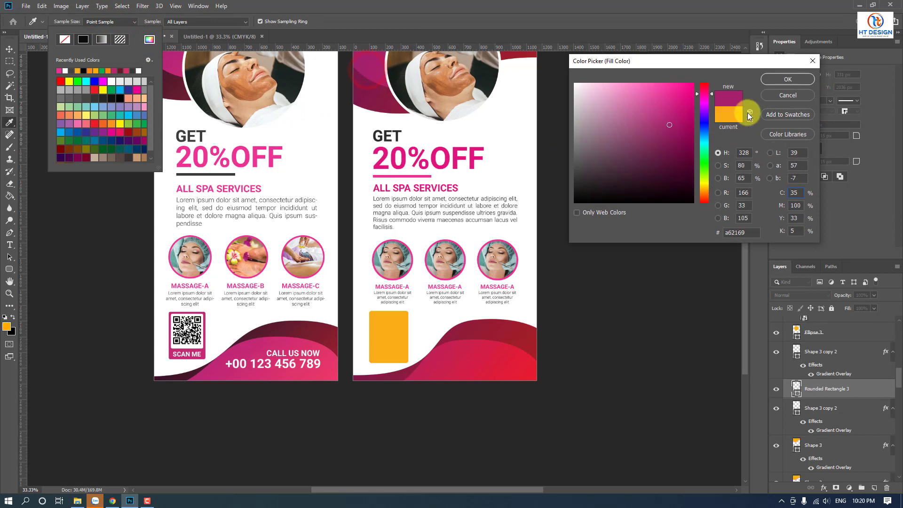
pyautogui.click(772, 84)
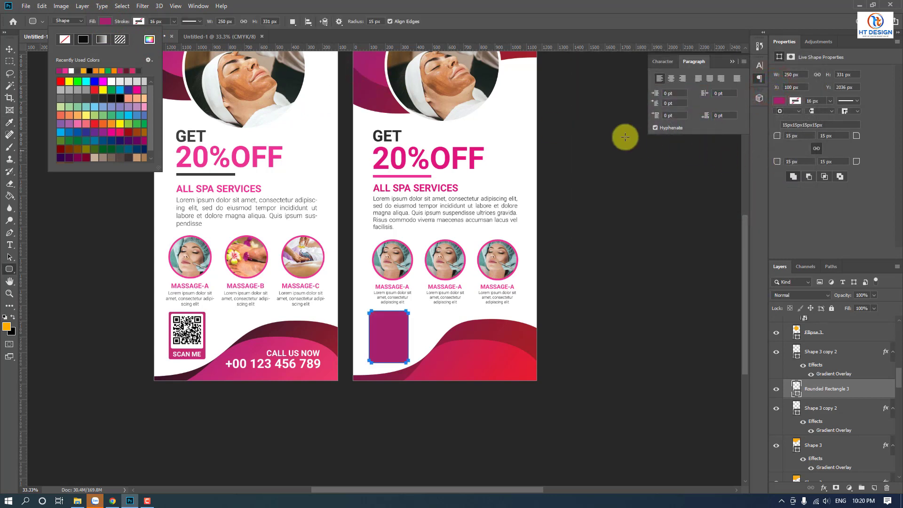
pyautogui.click(20, 6)
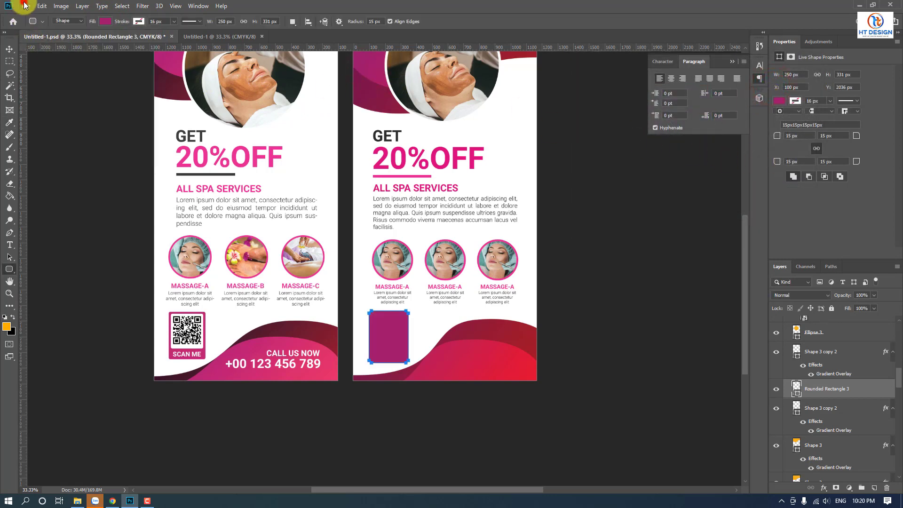
pyautogui.click(25, 6)
pyautogui.click(74, 183)
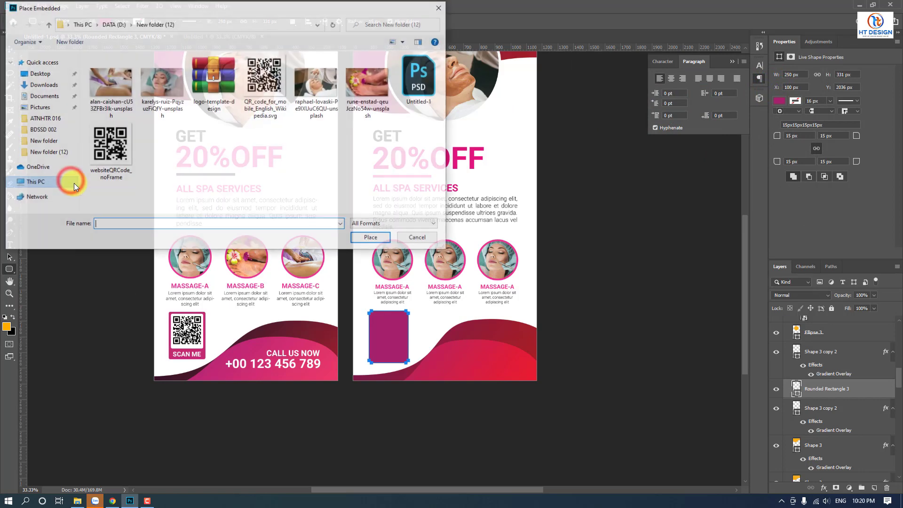
pyautogui.doubleClick(112, 144)
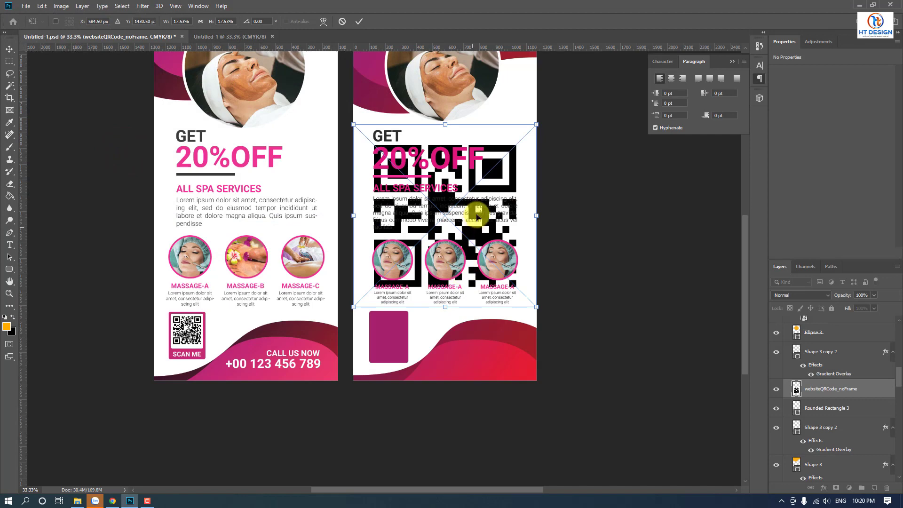
pyautogui.moveTo(494, 193); pyautogui.dragTo(472, 270)
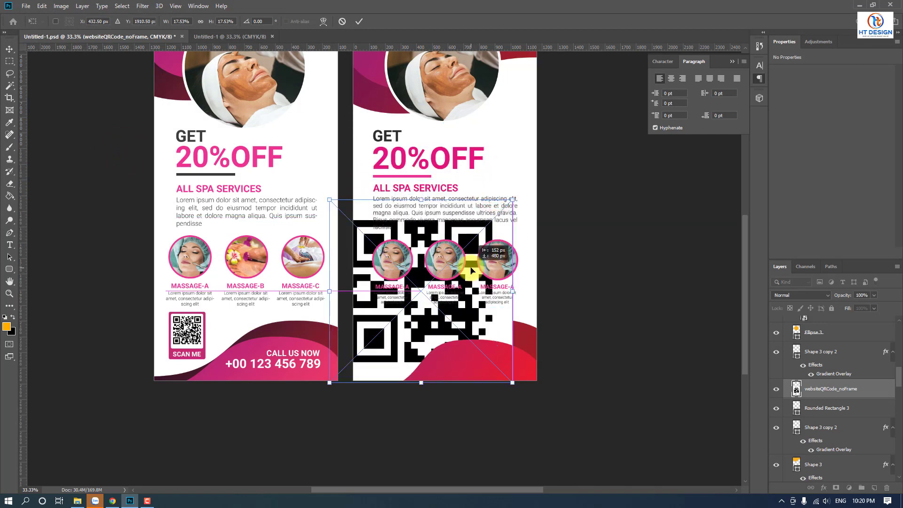
pyautogui.press('Return')
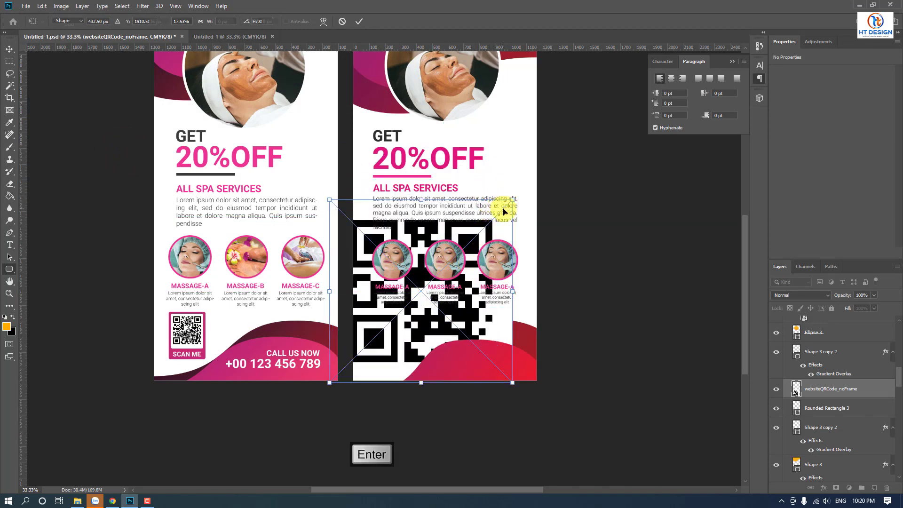
pyautogui.press('Delete')
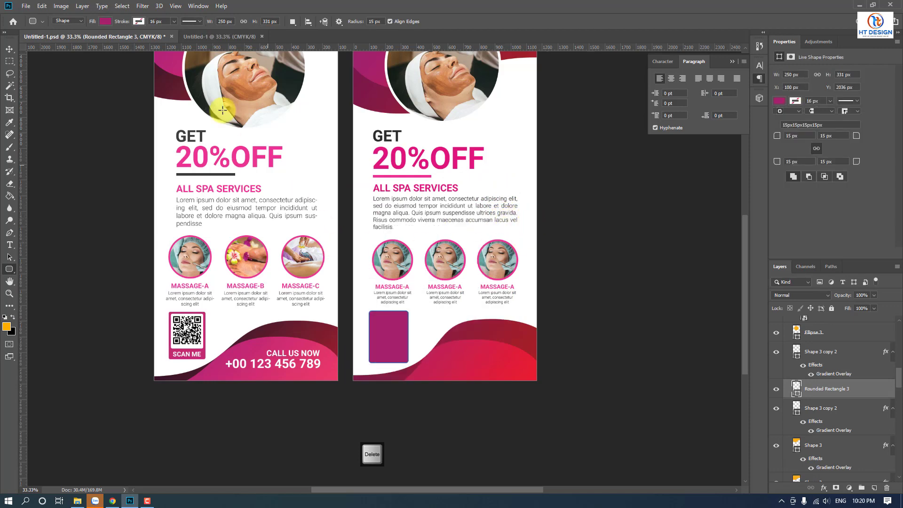
# Step: Place QR_code_for_mobile_English_Wikipedia.svg as an embedded image and scale it to about 171 px square in the upper part of the magenta box
pyautogui.click(26, 7)
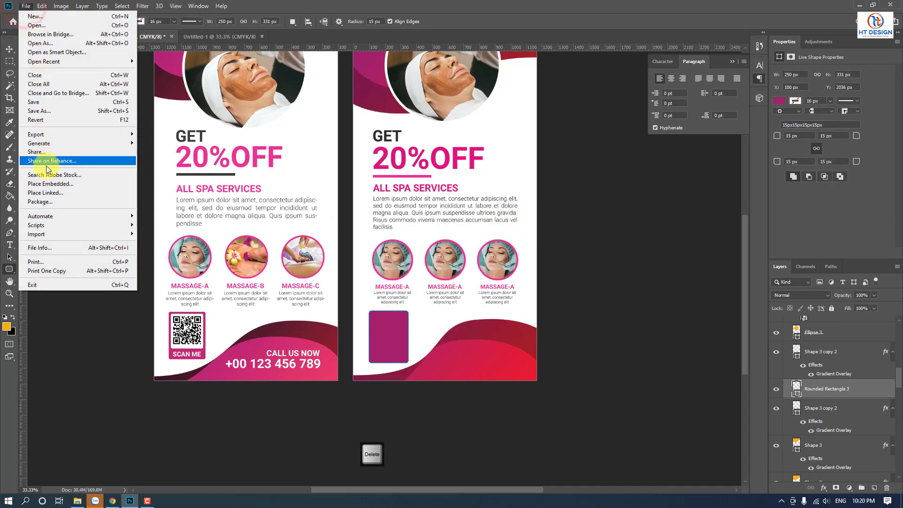
pyautogui.click(47, 184)
pyautogui.doubleClick(250, 99)
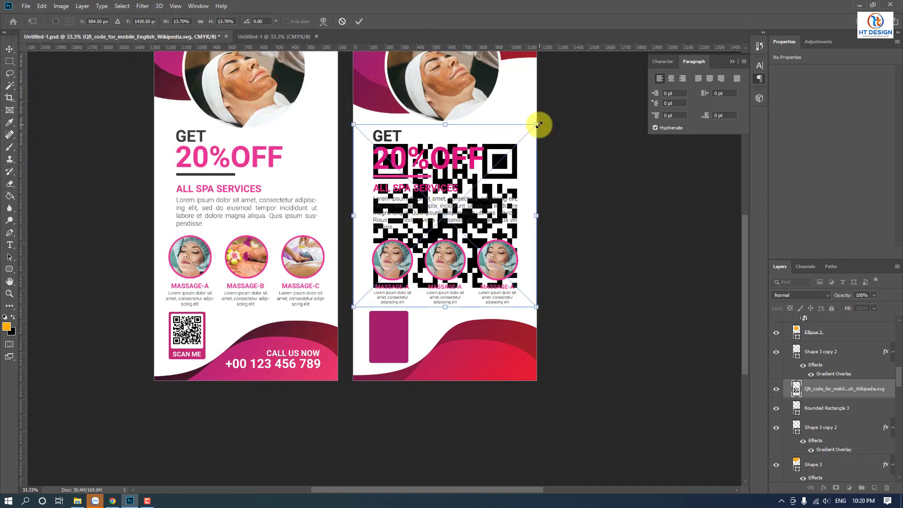
pyautogui.moveTo(539, 125); pyautogui.dragTo(397, 300)
pyautogui.hotkey('ctrl', '+')
pyautogui.hotkey('ctrl', '+')
pyautogui.hotkey('ctrl', '+')
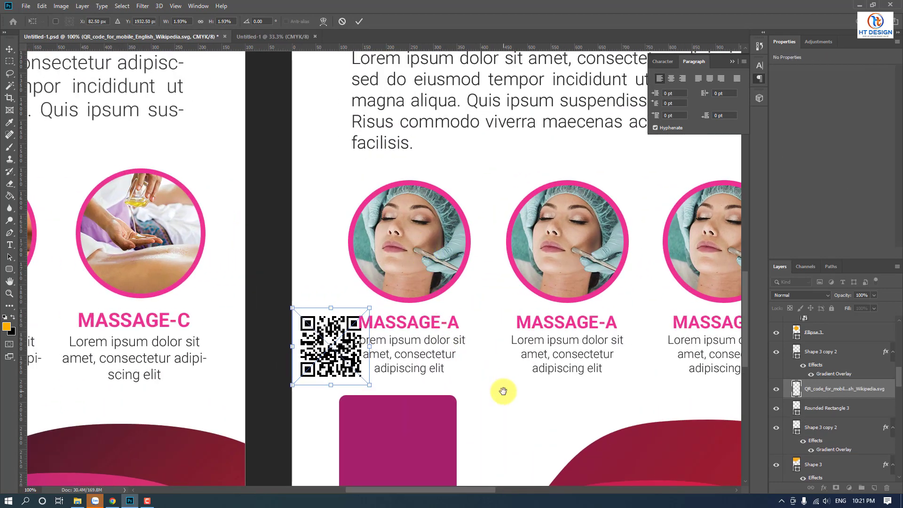
pyautogui.moveTo(503, 389); pyautogui.dragTo(494, 222)
pyautogui.moveTo(335, 183); pyautogui.dragTo(390, 277)
pyautogui.moveTo(415, 315); pyautogui.dragTo(435, 345)
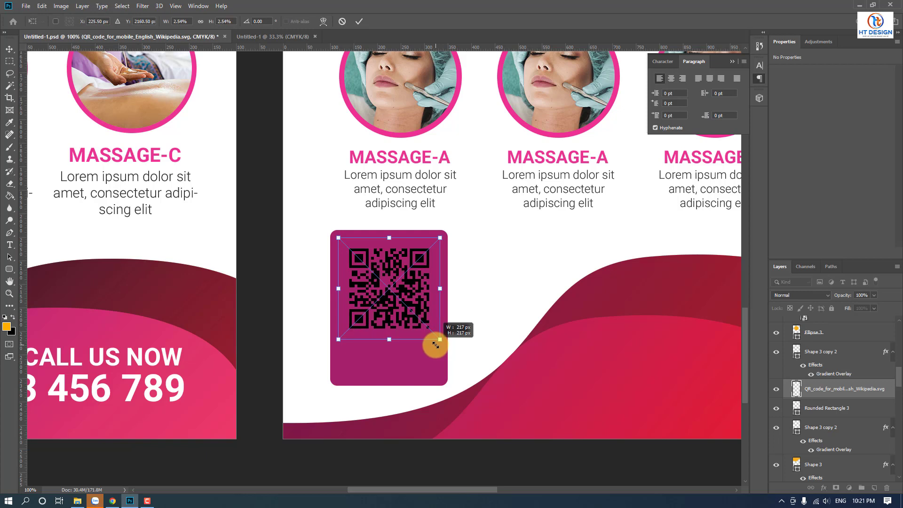
pyautogui.press('Return')
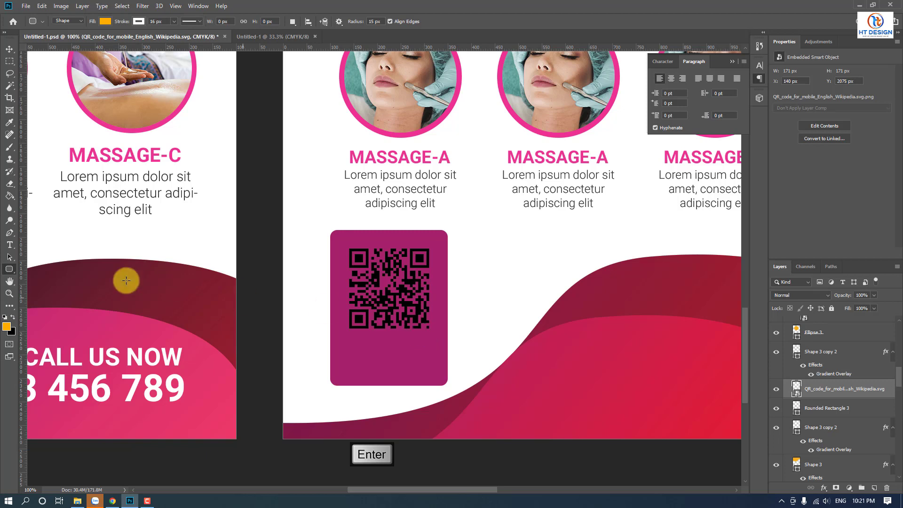
# Step: Draw a rounded rectangle about 212 x 203 px around the QR code, inside the magenta box
pyautogui.rightClick(9, 270)
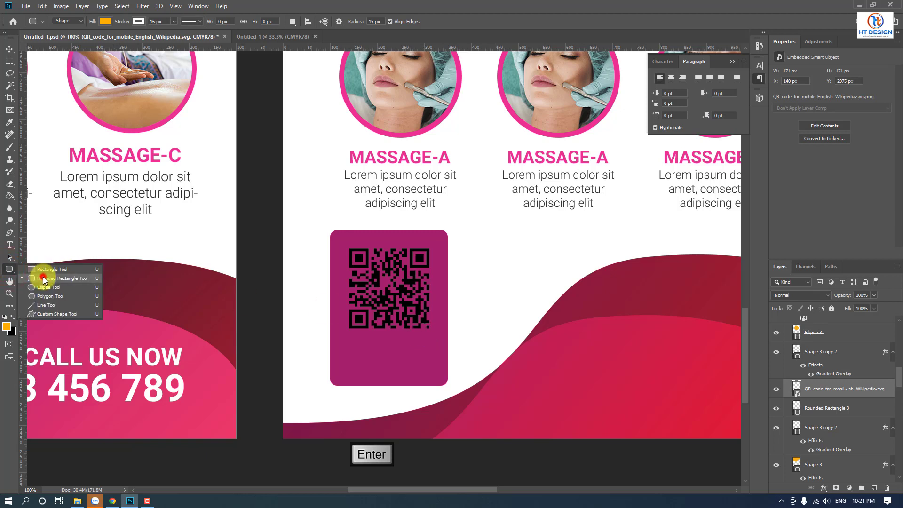
pyautogui.click(44, 278)
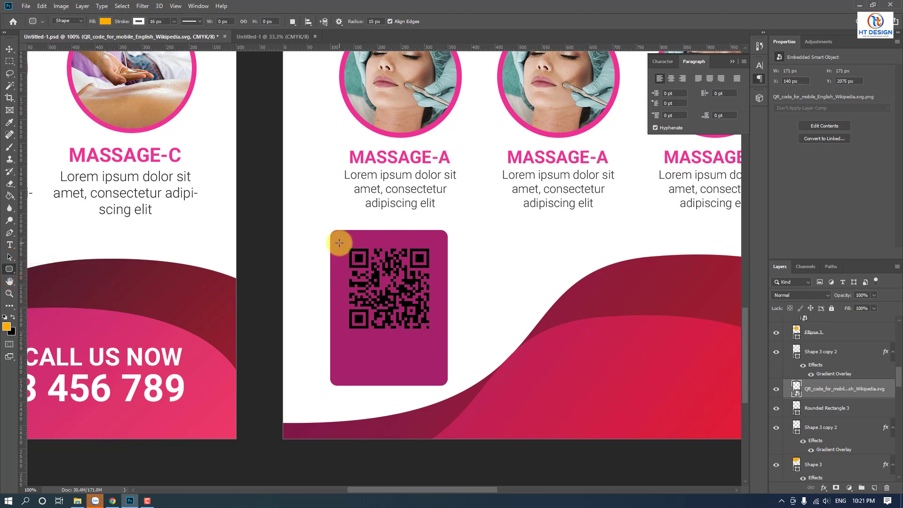
pyautogui.moveTo(339, 243); pyautogui.dragTo(437, 341)
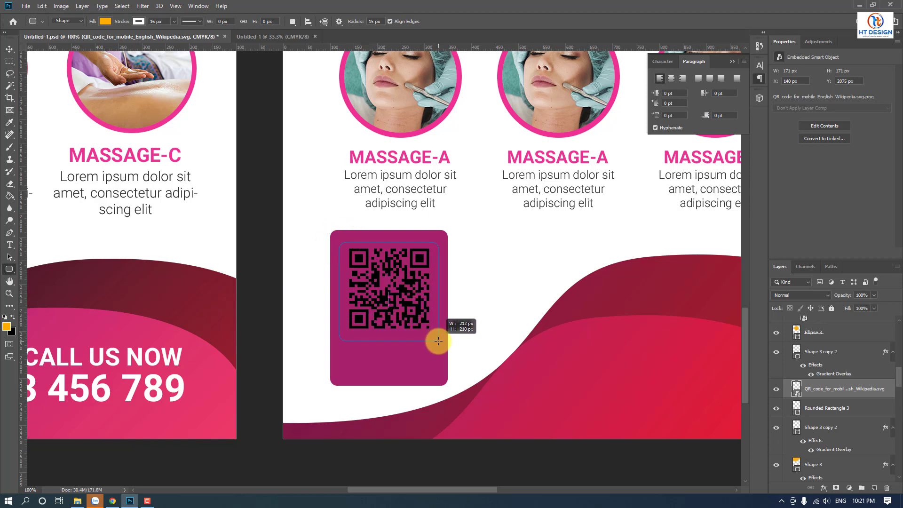
pyautogui.moveTo(439, 340); pyautogui.dragTo(438, 338)
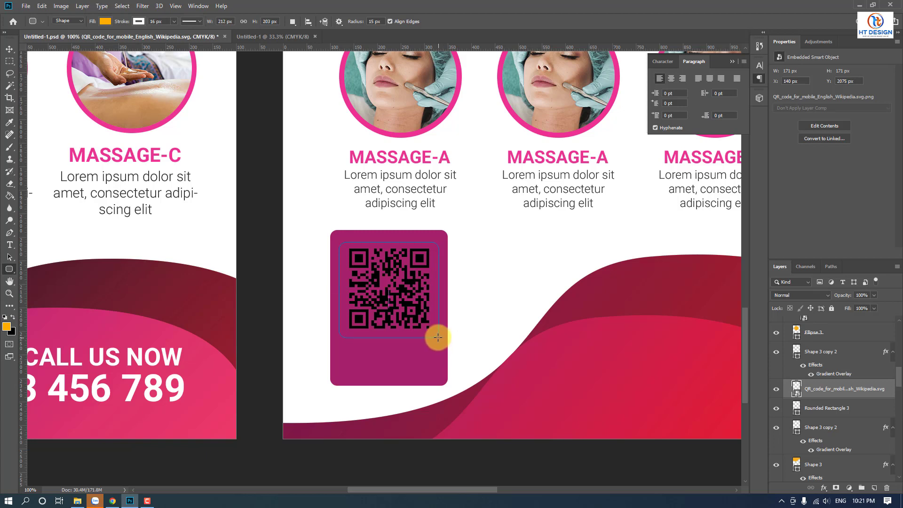
# Step: Give the rectangle around the QR code a white fill and no stroke, and move its layer below the QR code
pyautogui.click(111, 20)
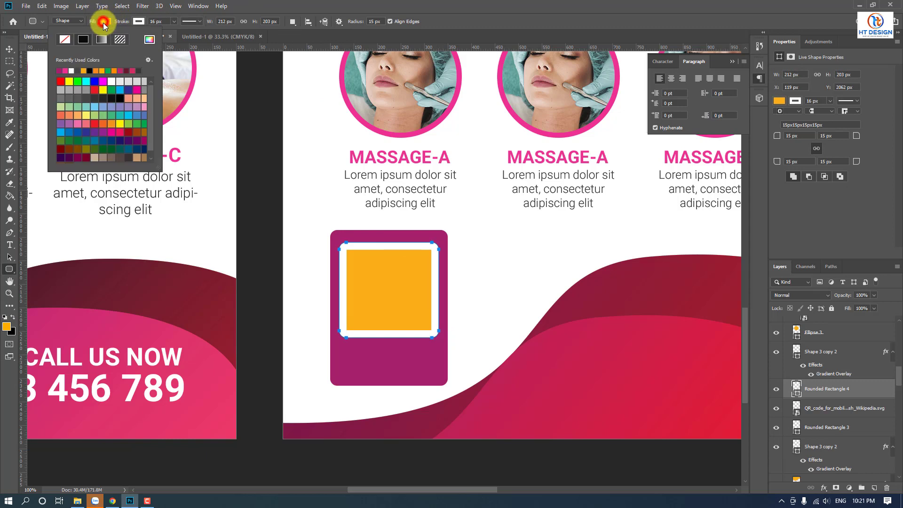
pyautogui.click(68, 71)
pyautogui.click(139, 21)
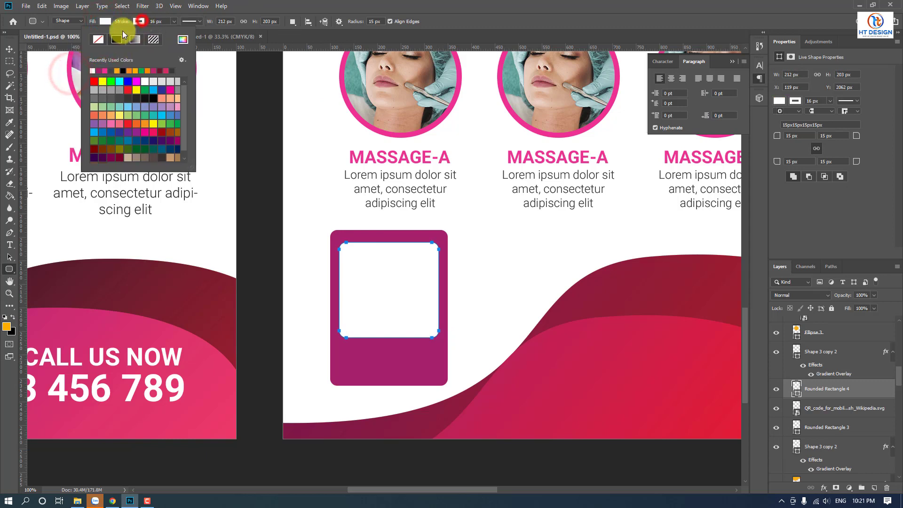
pyautogui.click(98, 39)
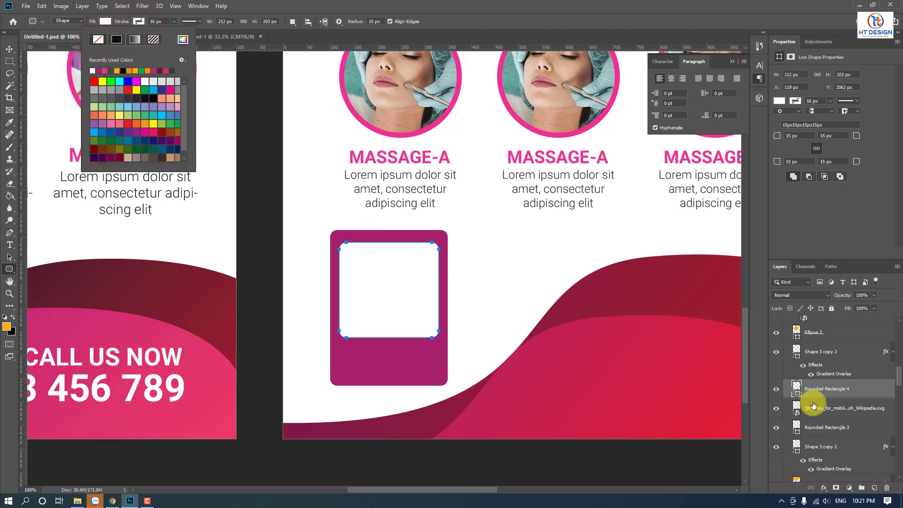
pyautogui.moveTo(823, 390); pyautogui.dragTo(821, 421)
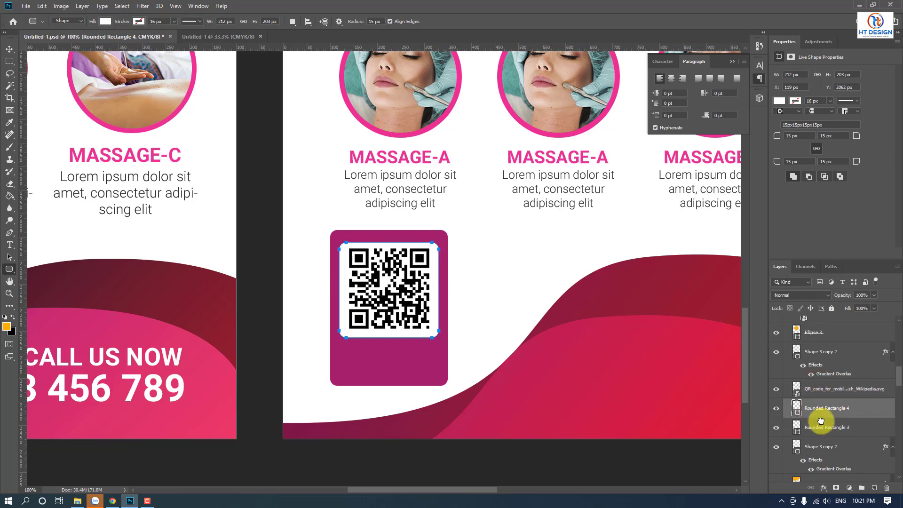
# Step: Nudge the QR code and its white panel together 8 px up and 1 px left within the magenta box
pyautogui.keyDown('shift'); pyautogui.click(831, 394); pyautogui.keyUp('shift')
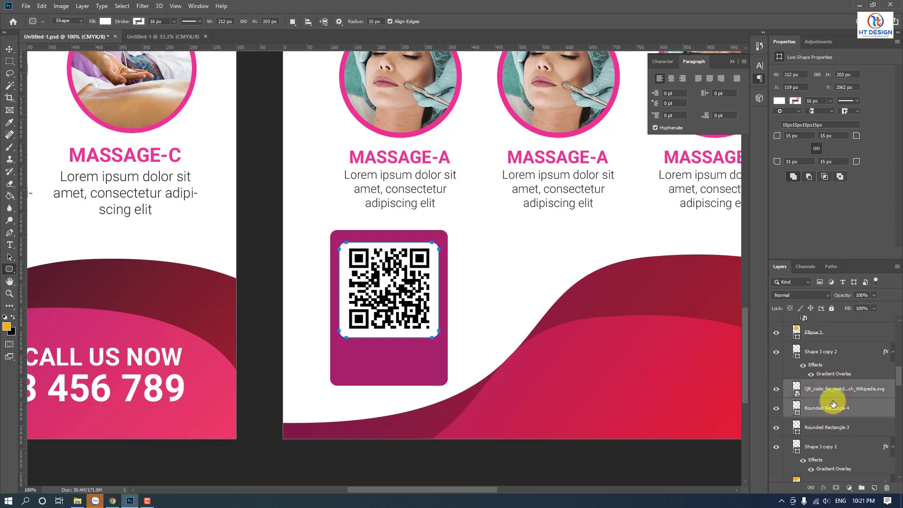
pyautogui.click(10, 49)
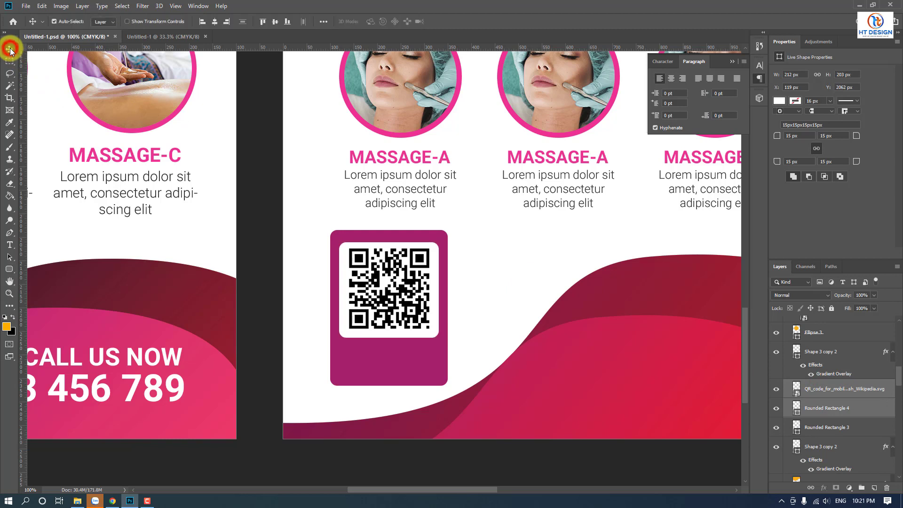
pyautogui.press('Up')
pyautogui.press('Up')
pyautogui.press('Up')
pyautogui.press('Up')
pyautogui.press('Up')
pyautogui.press('Up')
pyautogui.press('Up')
pyautogui.press('Up')
pyautogui.press('Up')
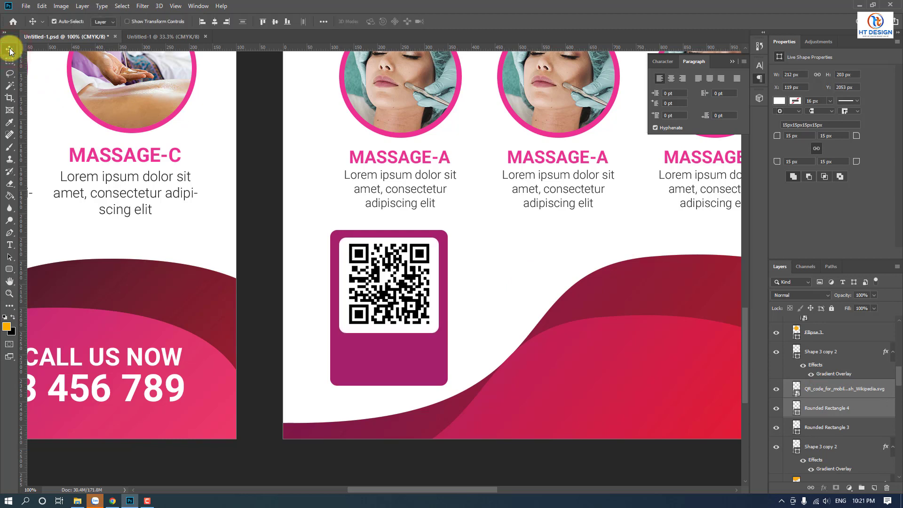
pyautogui.press('Down')
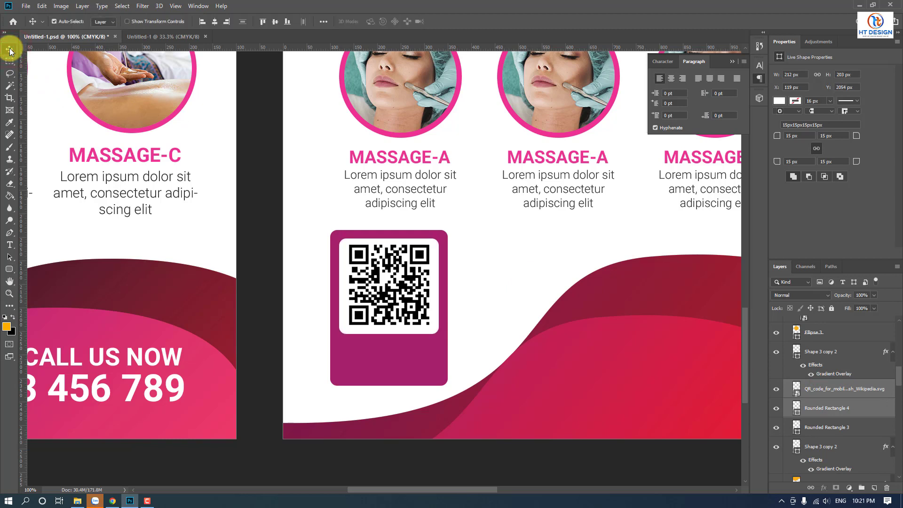
pyautogui.press('Left')
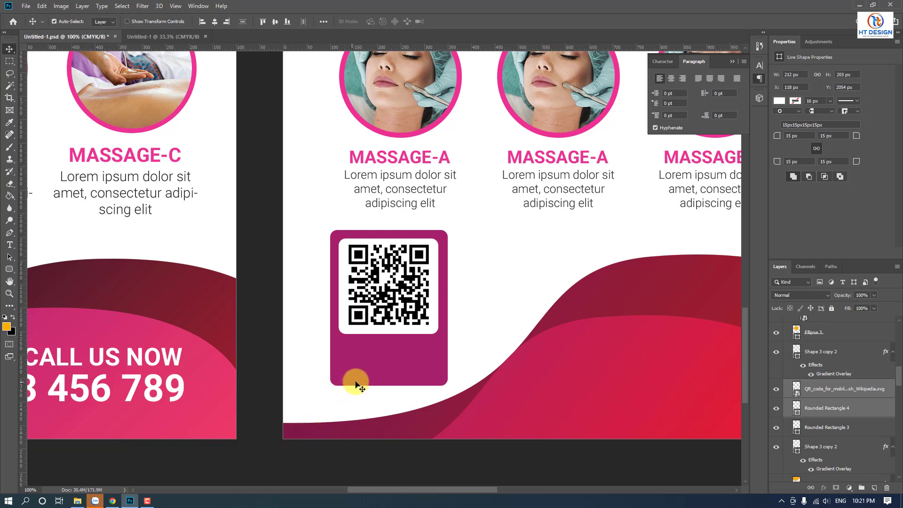
# Step: Add a point text reading "SCAN ME" in the magenta box, below the QR code's white panel
pyautogui.click(10, 244)
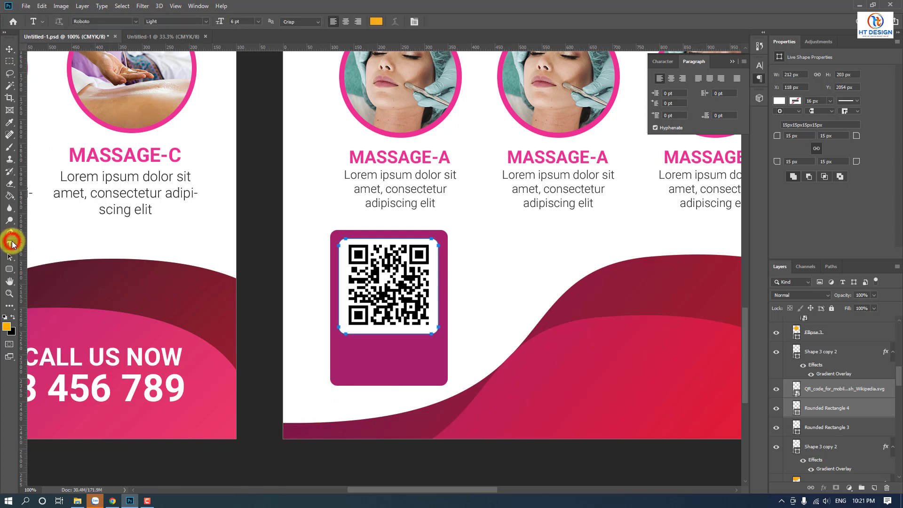
pyautogui.click(345, 363)
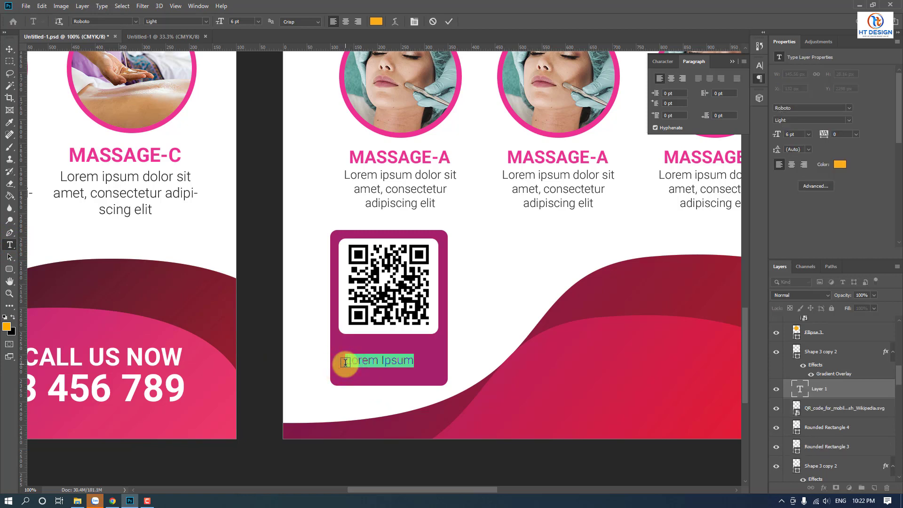
pyautogui.press('BackSpace')
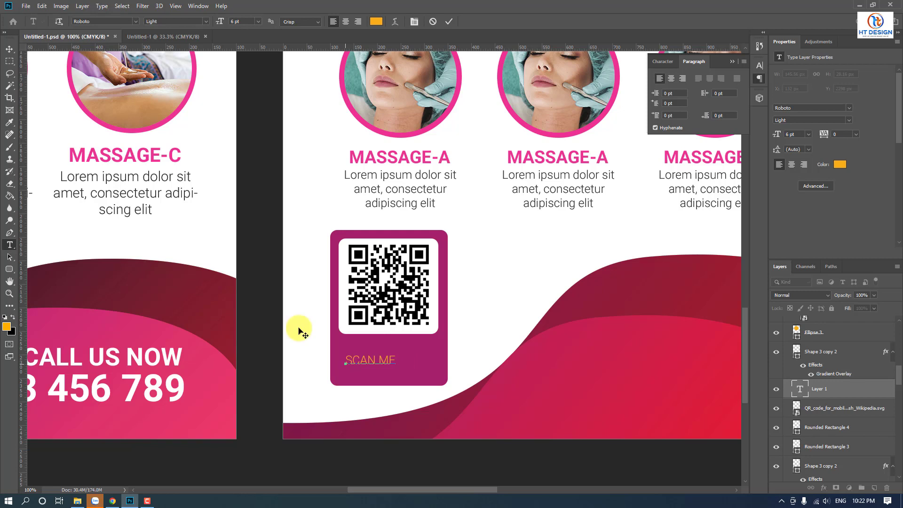
pyautogui.click(9, 48)
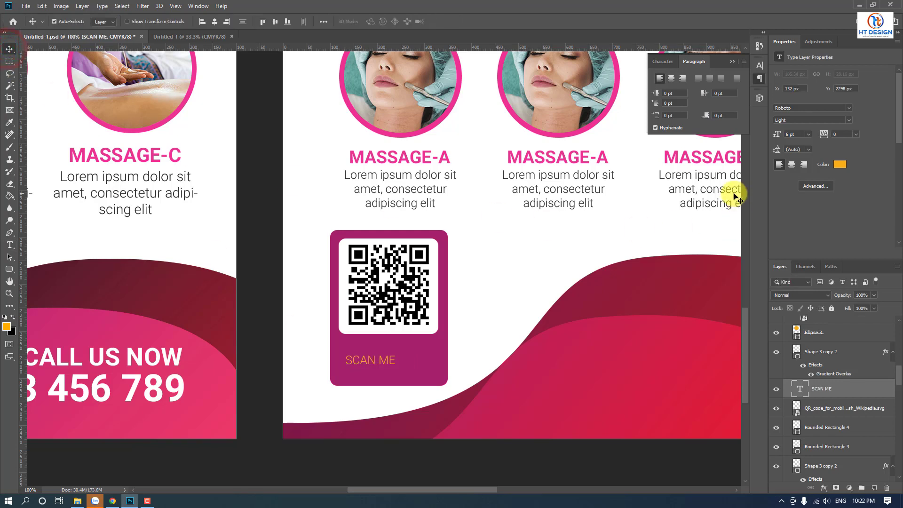
# Step: Set the SCAN ME text to Roboto Bold and colour it white
pyautogui.click(848, 120)
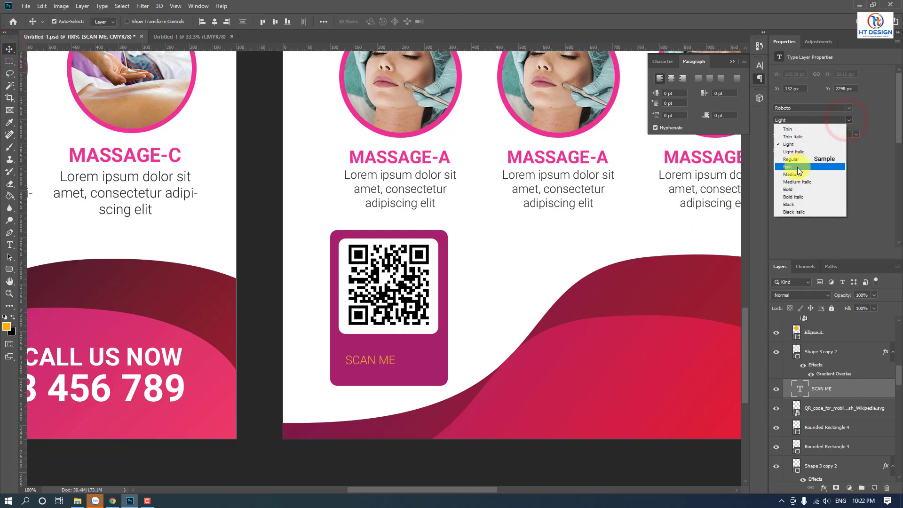
pyautogui.click(795, 188)
pyautogui.click(840, 165)
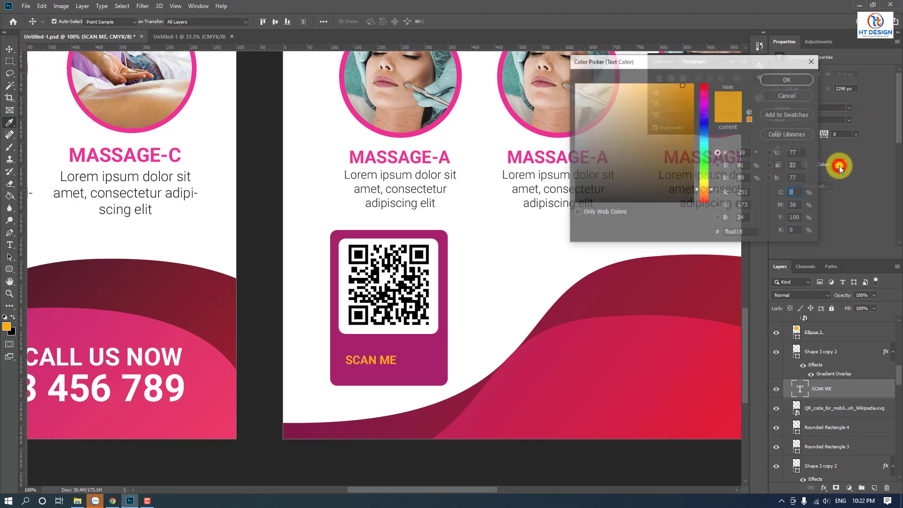
pyautogui.click(583, 96)
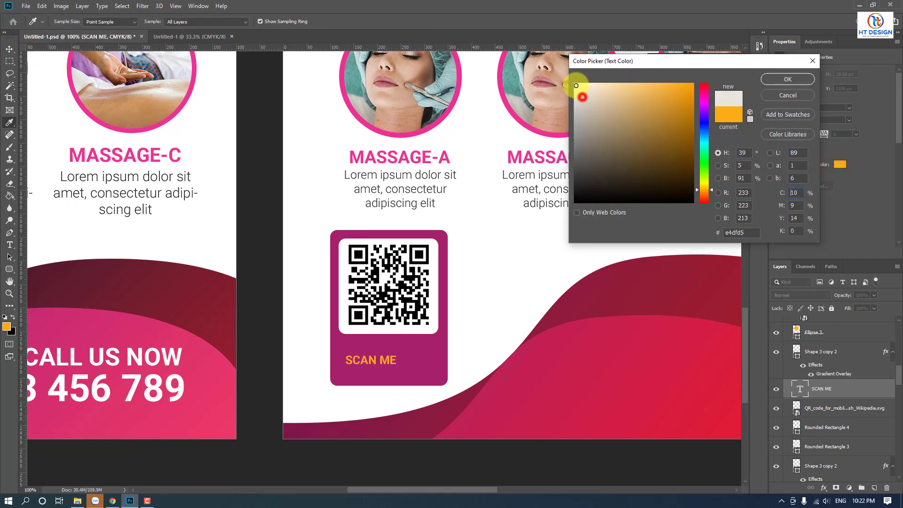
pyautogui.click(780, 81)
# Step: Scale the SCAN ME text to about 140% and centre it just below the QR code's white panel
pyautogui.hotkey('ctrl', 't')
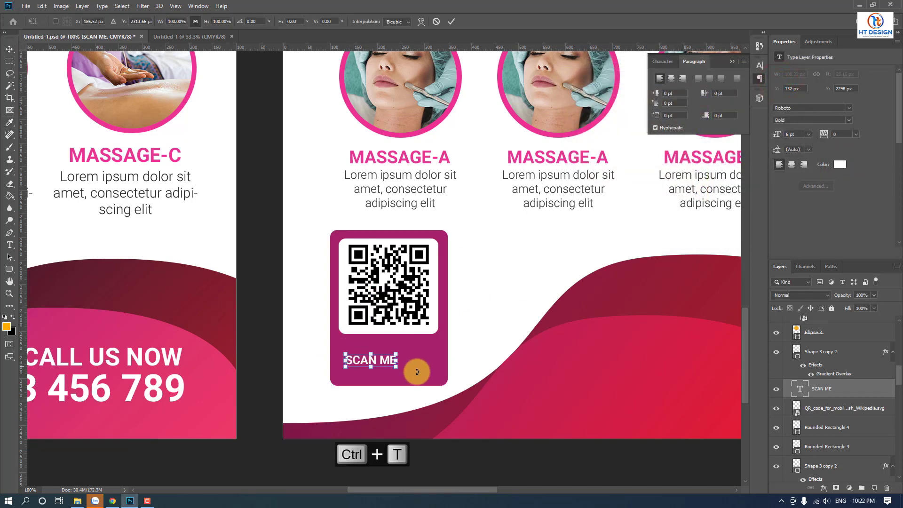
pyautogui.moveTo(398, 367); pyautogui.dragTo(411, 352)
pyautogui.press('Return')
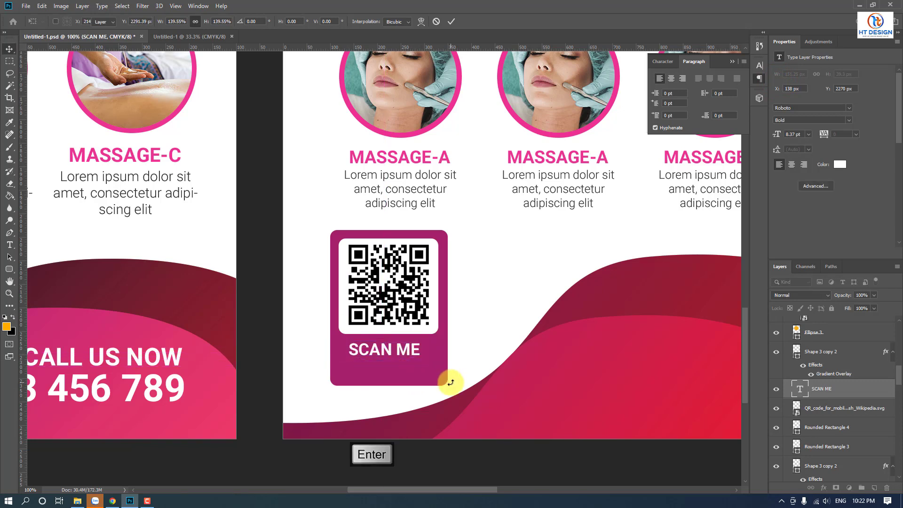
pyautogui.press('Right')
pyautogui.press('Right')
pyautogui.press('Right')
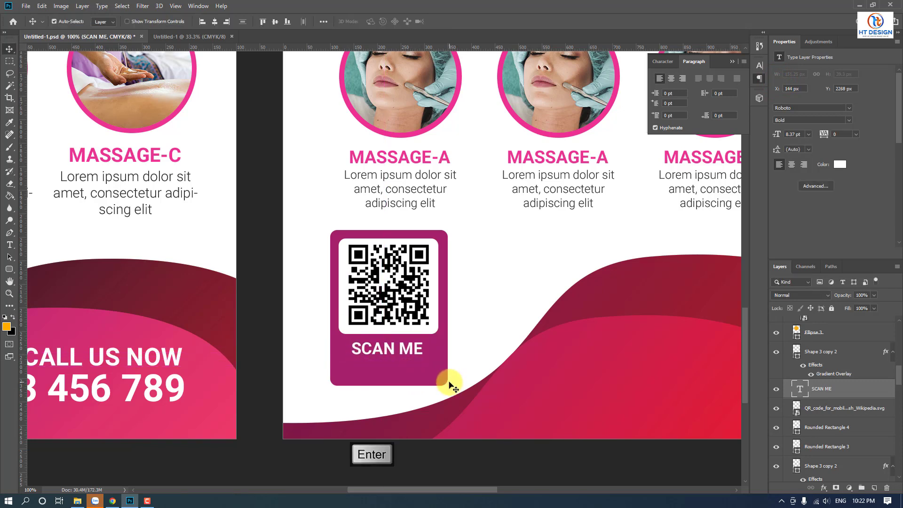
# Step: Shorten the magenta box from its lower edge to about 288 px high so it ends just below SCAN ME
pyautogui.click(410, 378)
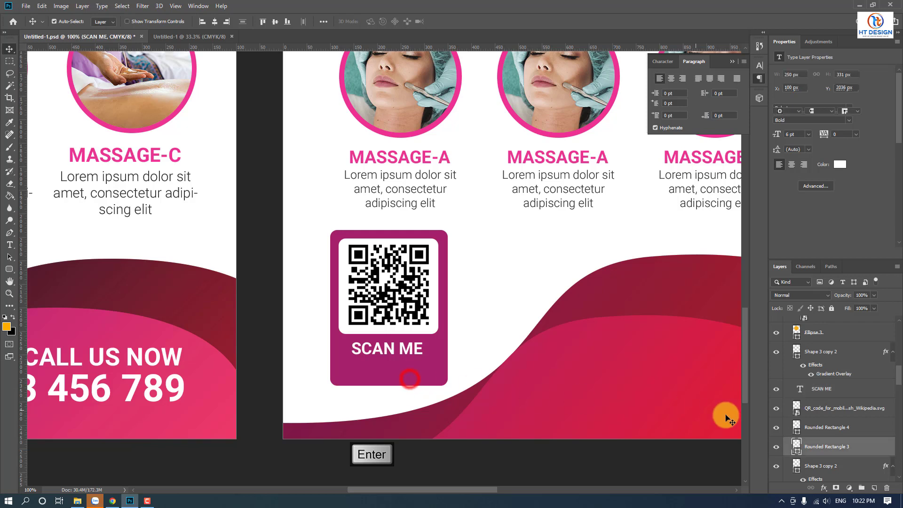
pyautogui.click(777, 447)
pyautogui.click(777, 447)
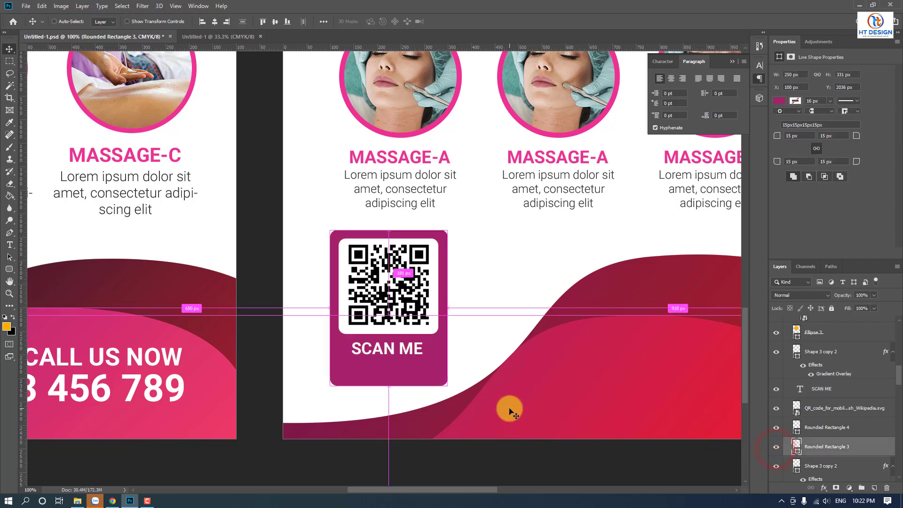
pyautogui.hotkey('ctrl', 't')
pyautogui.moveTo(390, 385); pyautogui.dragTo(392, 363)
pyautogui.press('Return')
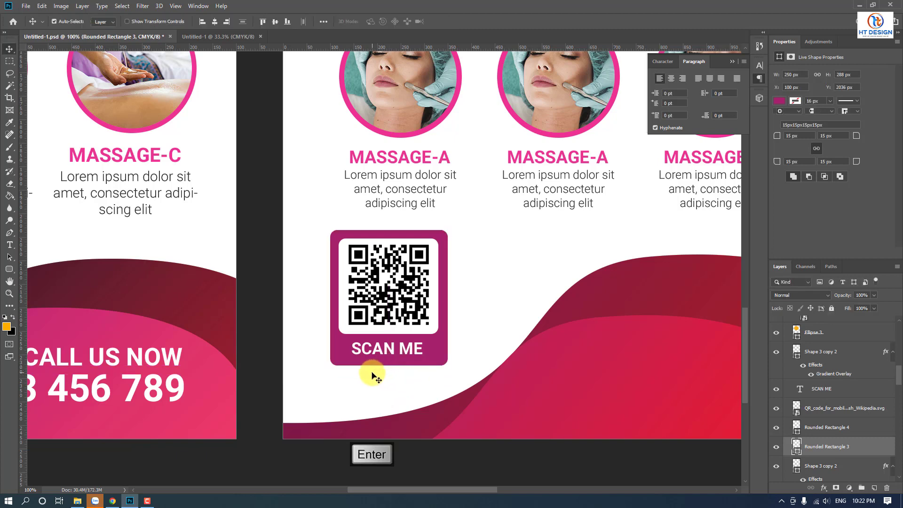
# Step: Add a white bold call-to-action text reading "CALL US NO'" on the red wave footer of Artboard 2
pyautogui.hotkey('ctrl', '0')
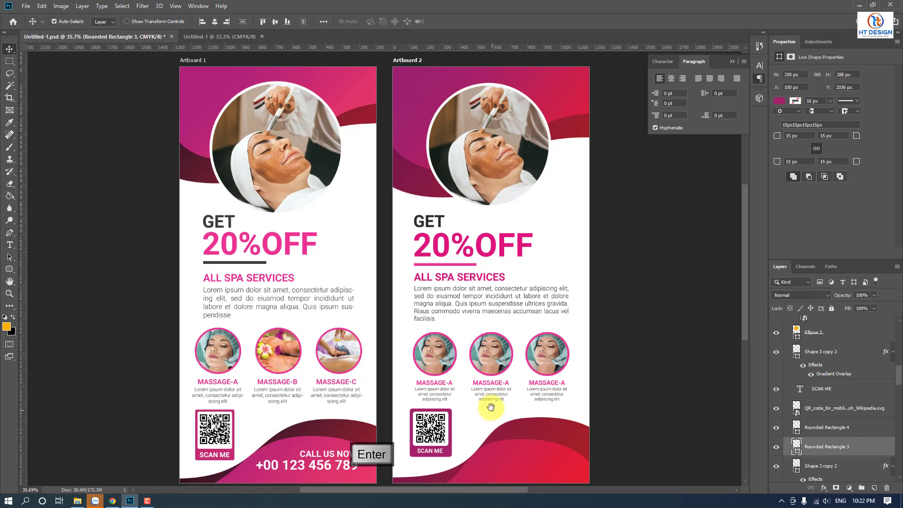
pyautogui.moveTo(492, 408); pyautogui.dragTo(369, 380)
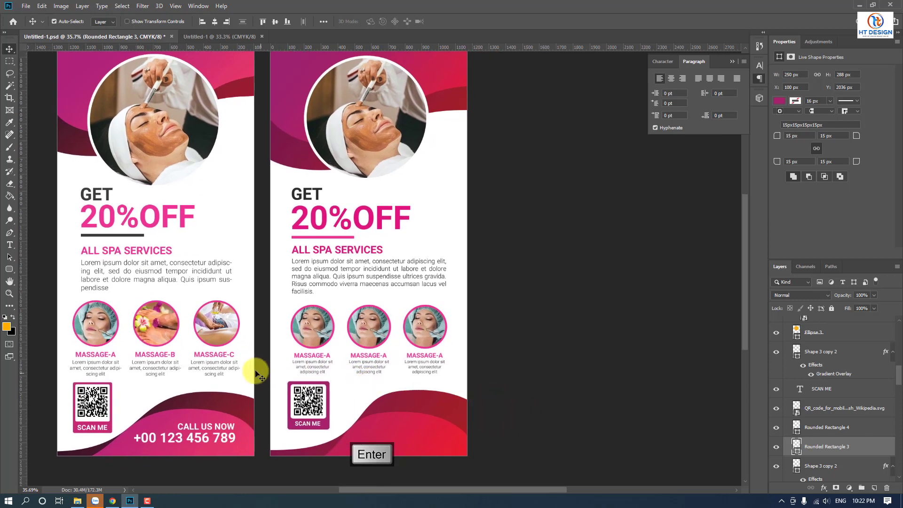
pyautogui.click(9, 245)
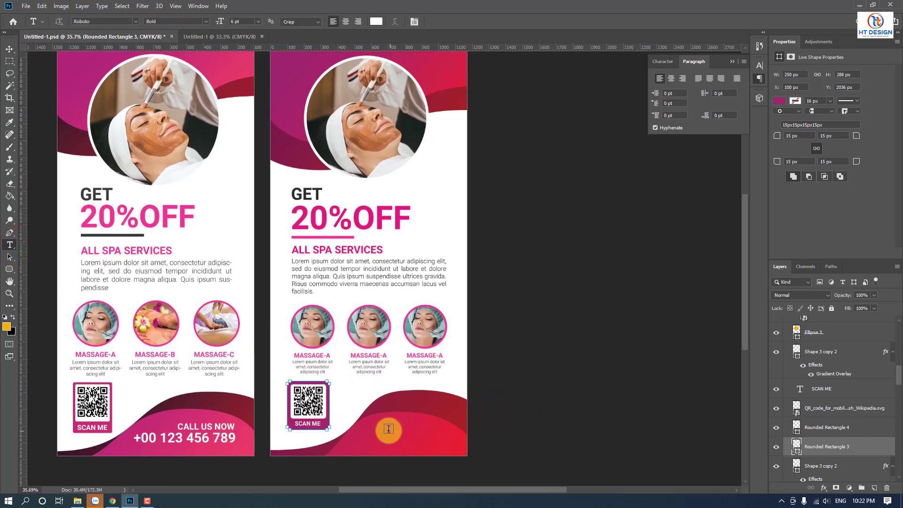
pyautogui.click(388, 429)
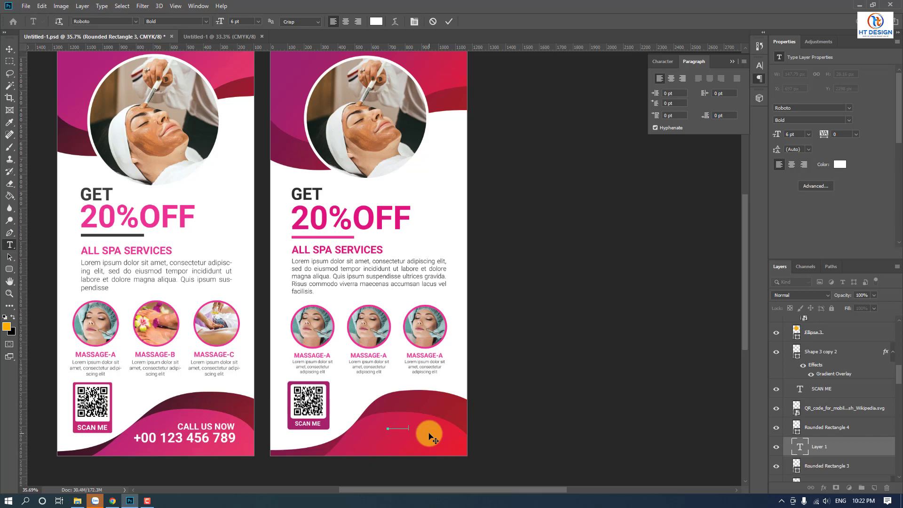
pyautogui.click(9, 49)
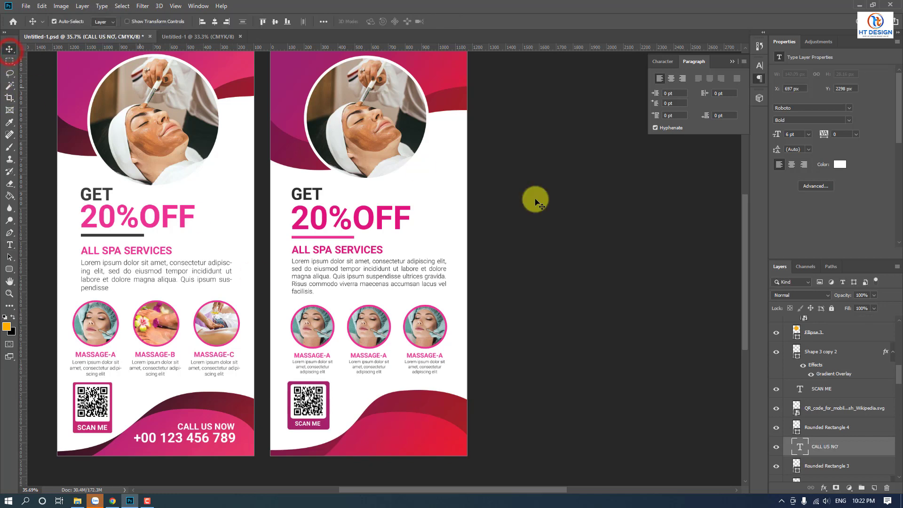
# Step: Set the footer text to 15 pt and move its layer to the top of Artboard 2, above Group 1
pyautogui.click(666, 60)
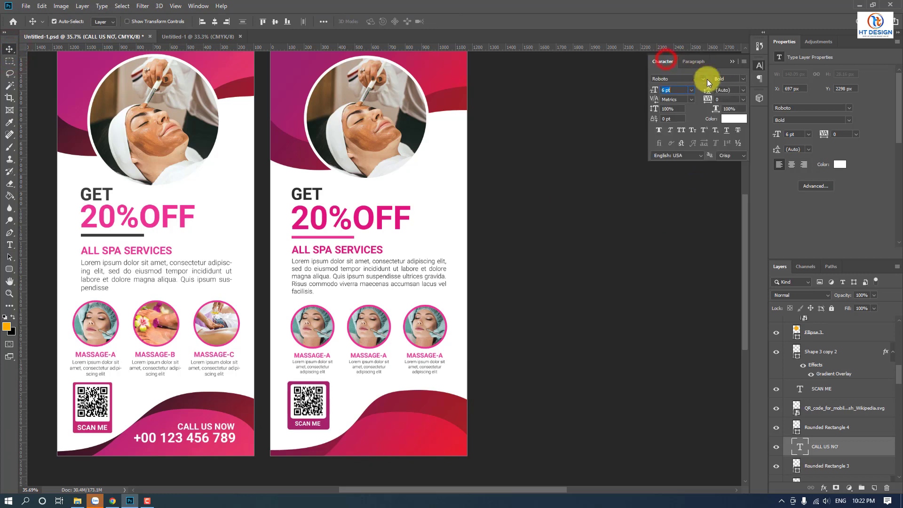
pyautogui.click(683, 90)
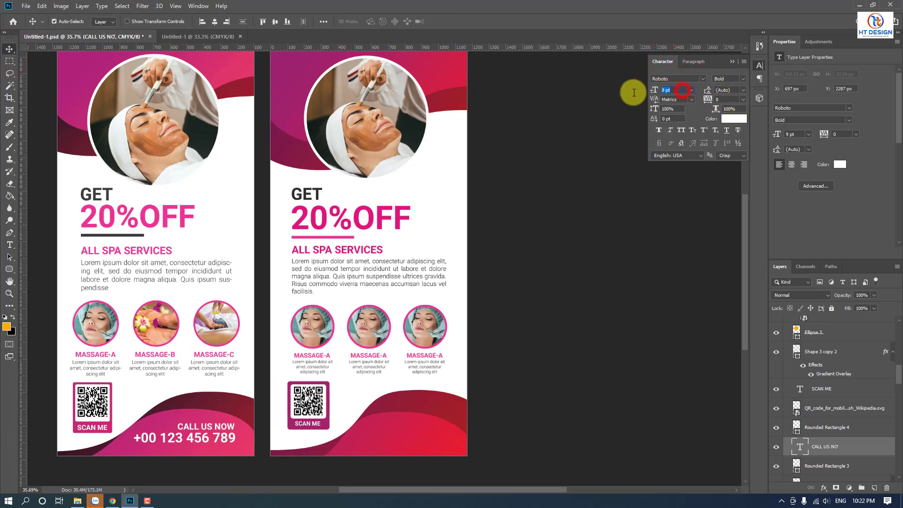
pyautogui.write('15')
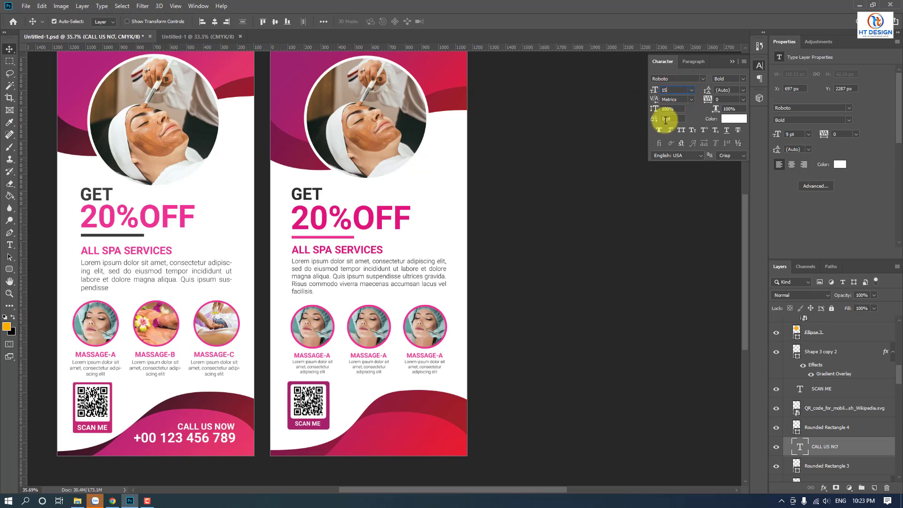
pyautogui.press('Return')
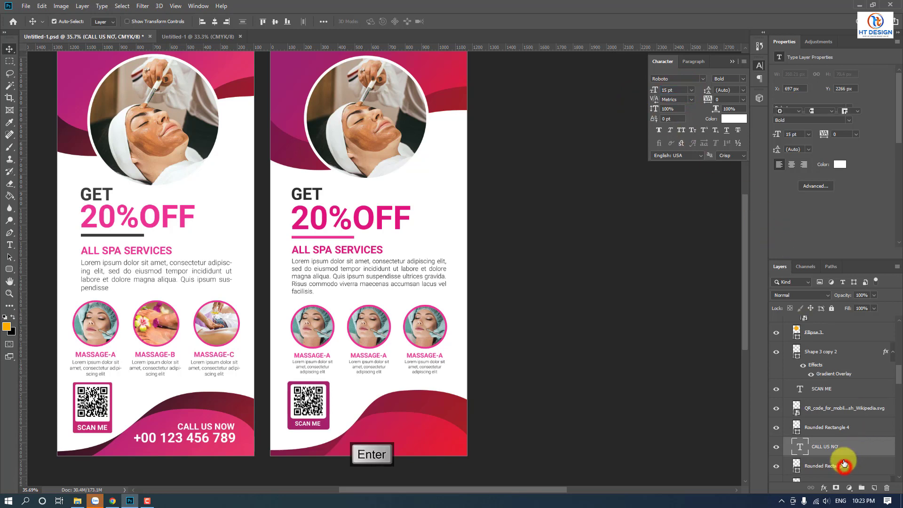
pyautogui.click(845, 468)
pyautogui.click(845, 450)
pyautogui.moveTo(845, 451); pyautogui.dragTo(834, 329)
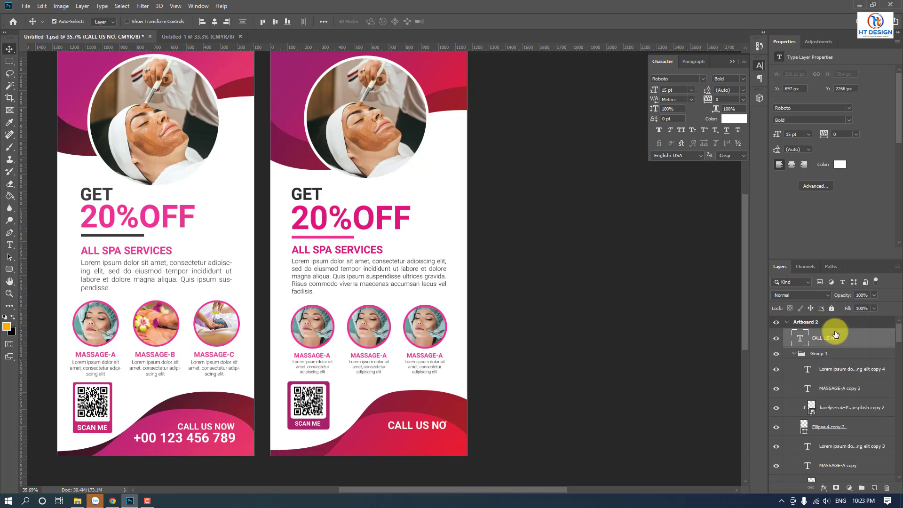
# Step: Correct the wording of the footer text to "CALL US NOW"
pyautogui.scroll(1, 447, 436)
pyautogui.press('t')
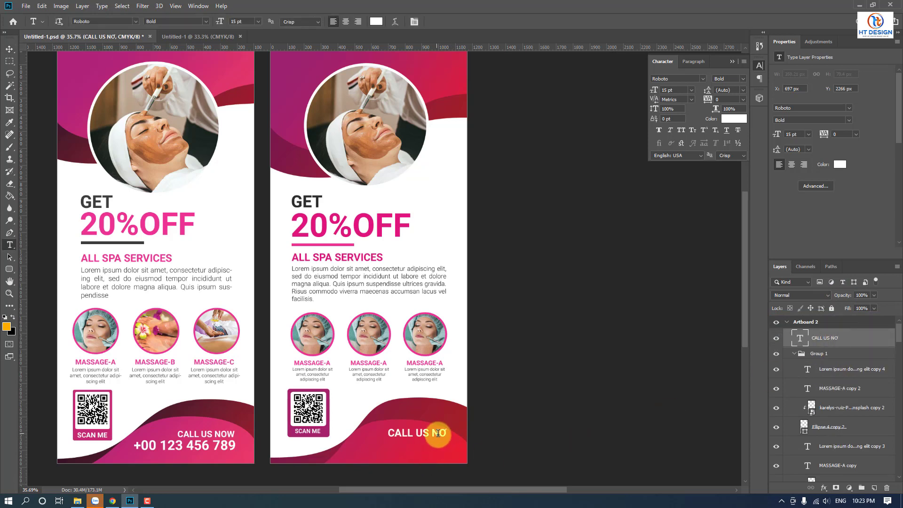
pyautogui.moveTo(438, 432); pyautogui.dragTo(456, 430)
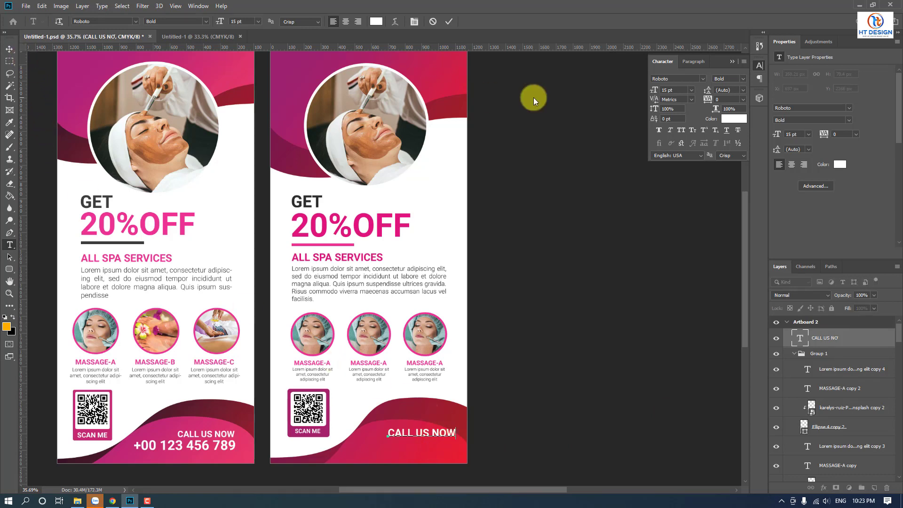
pyautogui.click(9, 48)
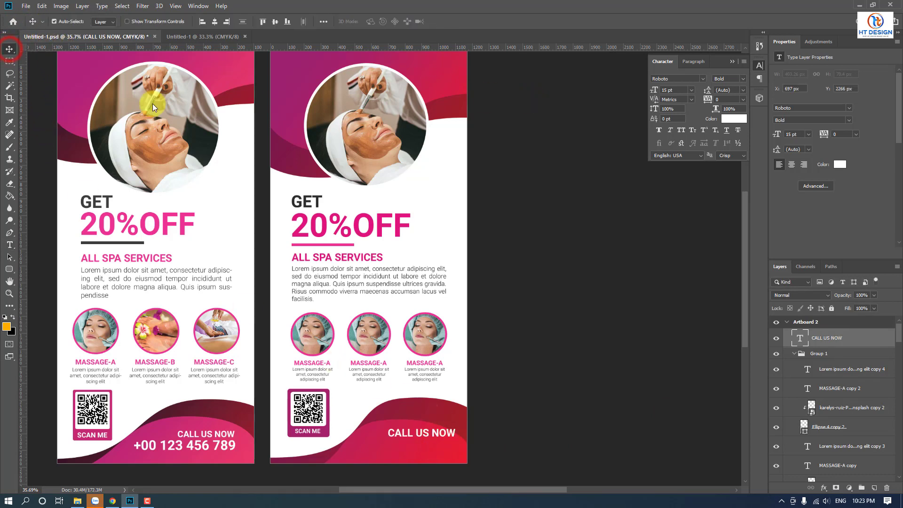
# Step: Set CALL US NOW to 13 pt and move it to about X 667 px, Y 2268 px on the red footer
pyautogui.press('Down')
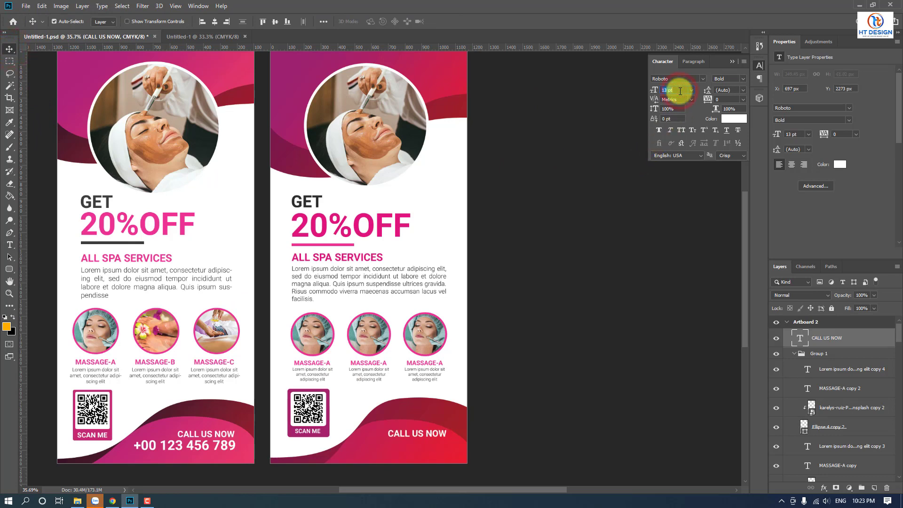
pyautogui.press('Up')
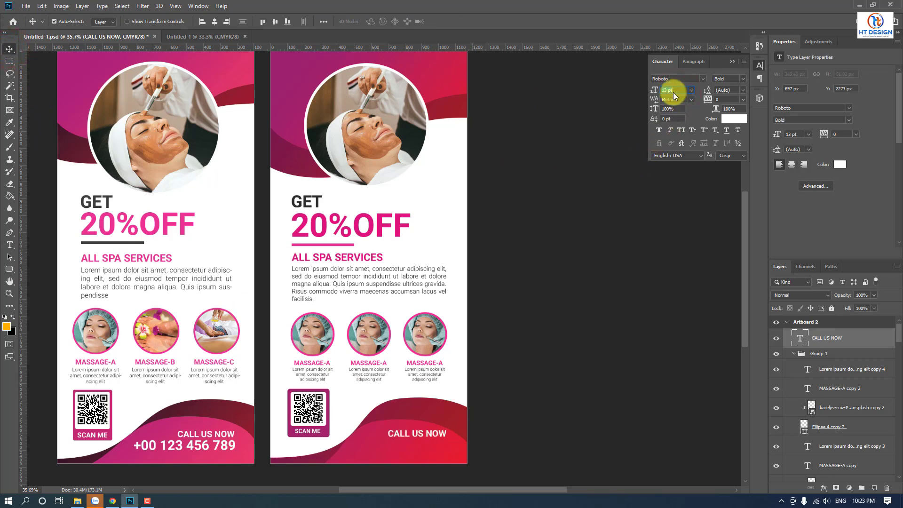
pyautogui.press('Return')
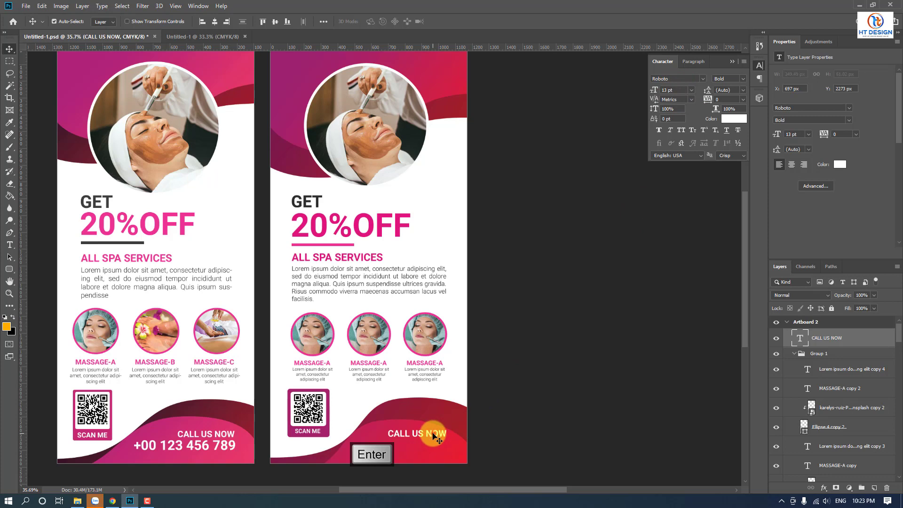
pyautogui.moveTo(432, 434); pyautogui.dragTo(428, 433)
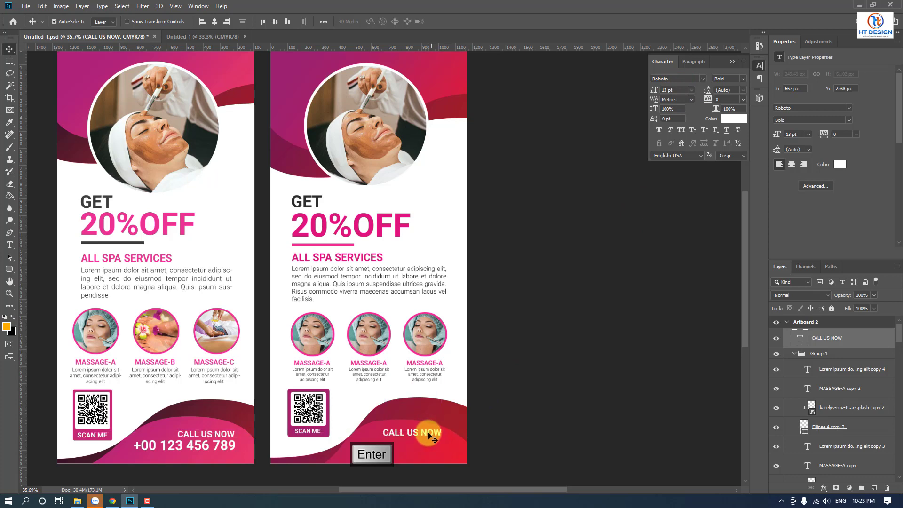
# Step: Add a point text with the contact phone number below CALL US NOW, matching the phone line on Artboard 1
pyautogui.click(10, 244)
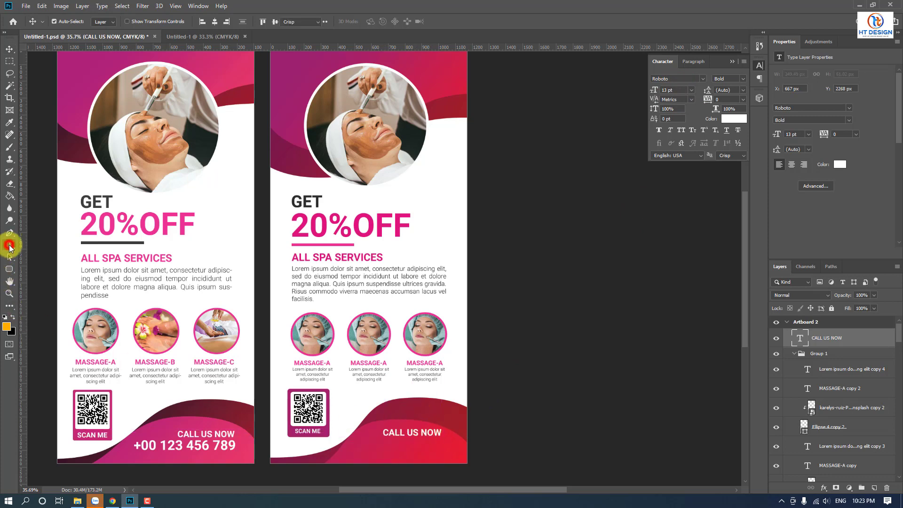
pyautogui.click(363, 448)
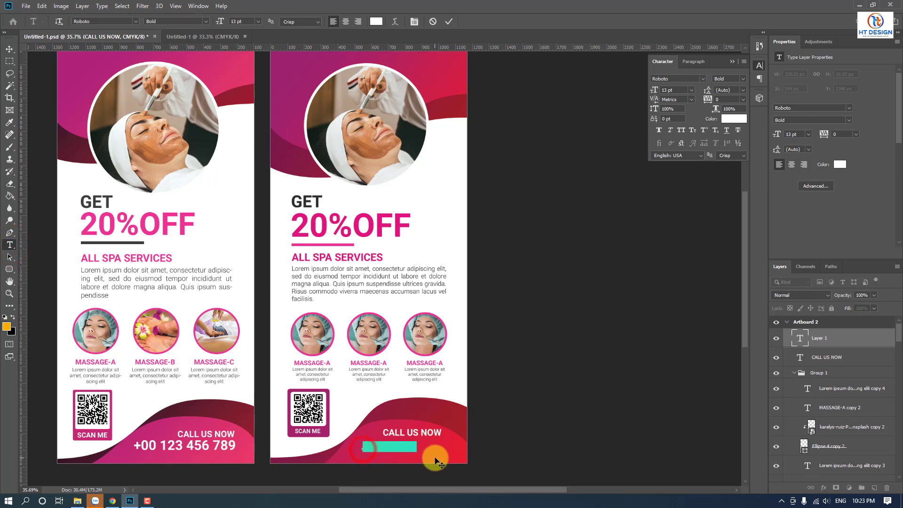
pyautogui.write('+00 123 456 789')
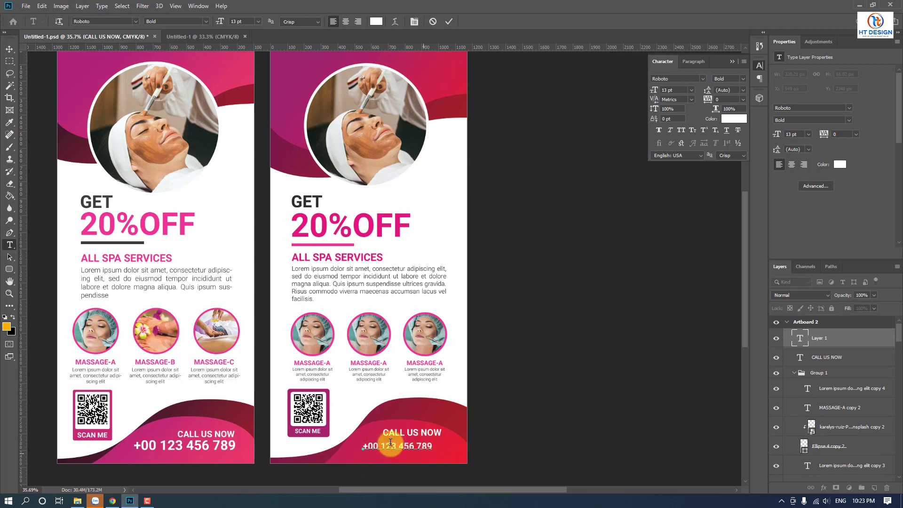
pyautogui.click(9, 49)
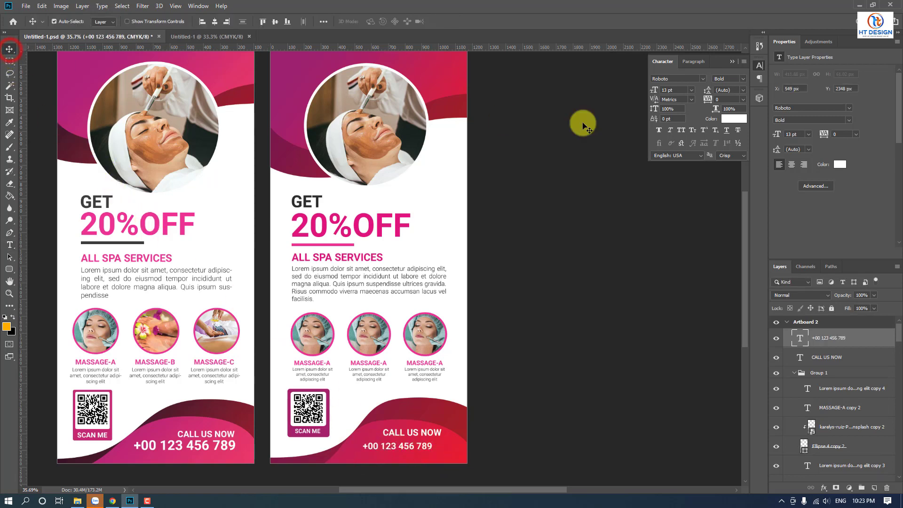
# Step: Set the phone number text's font size to 17 pt
pyautogui.click(685, 90)
pyautogui.press('Up')
pyautogui.press('Up')
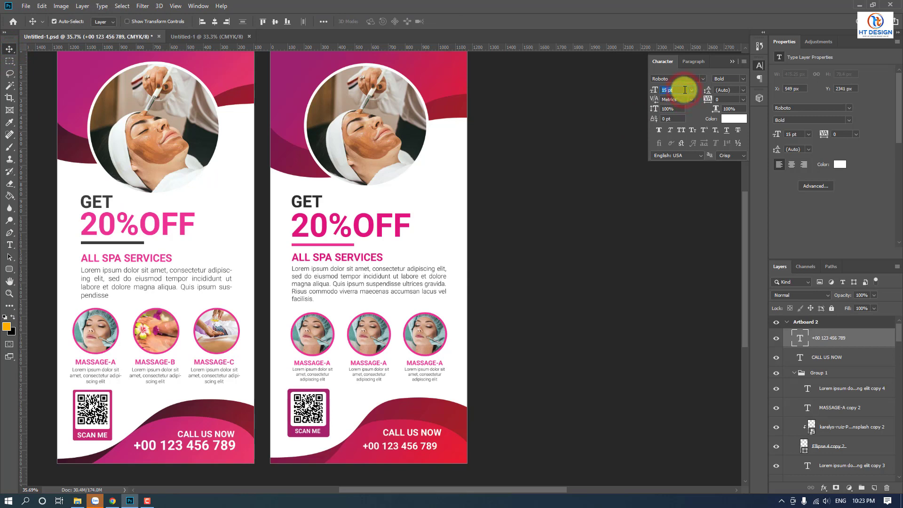
pyautogui.press('Return')
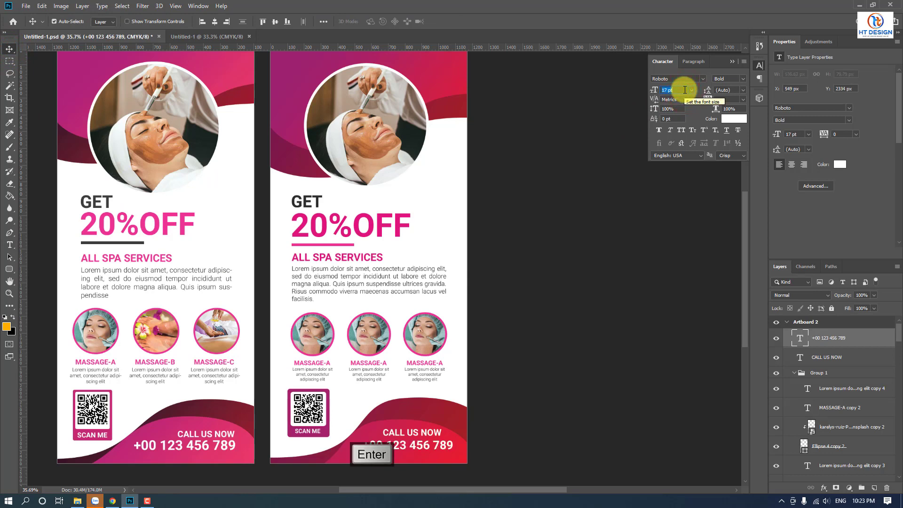
# Step: Move CALL US NOW to about X 724 px, Y 2271 px so its end lines up with the phone number's
pyautogui.moveTo(433, 432); pyautogui.dragTo(443, 434)
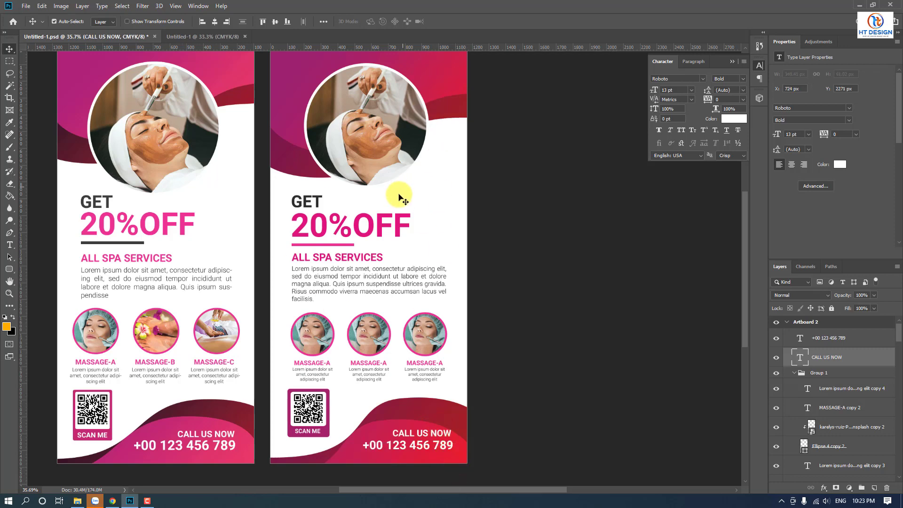
pyautogui.hotkey('ctrl', '-')
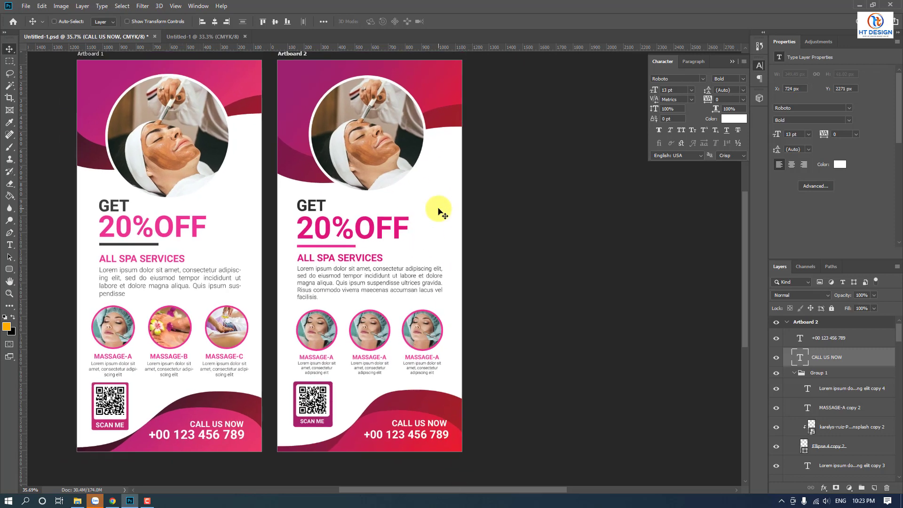
pyautogui.moveTo(438, 228); pyautogui.dragTo(510, 248)
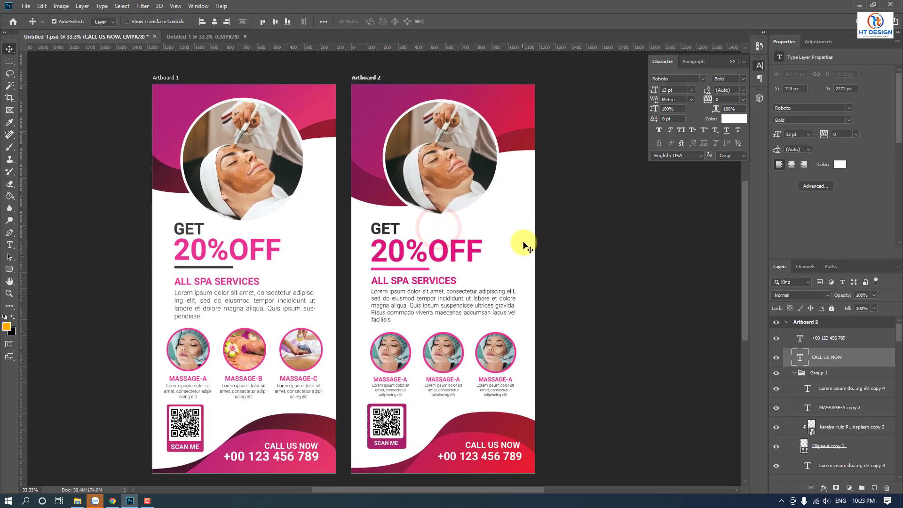
pyautogui.click(147, 500)
pyautogui.click(883, 464)
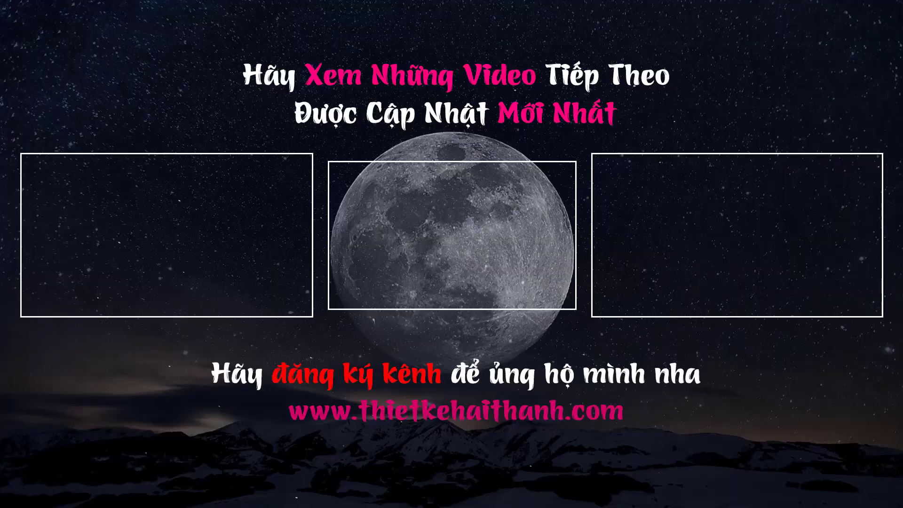